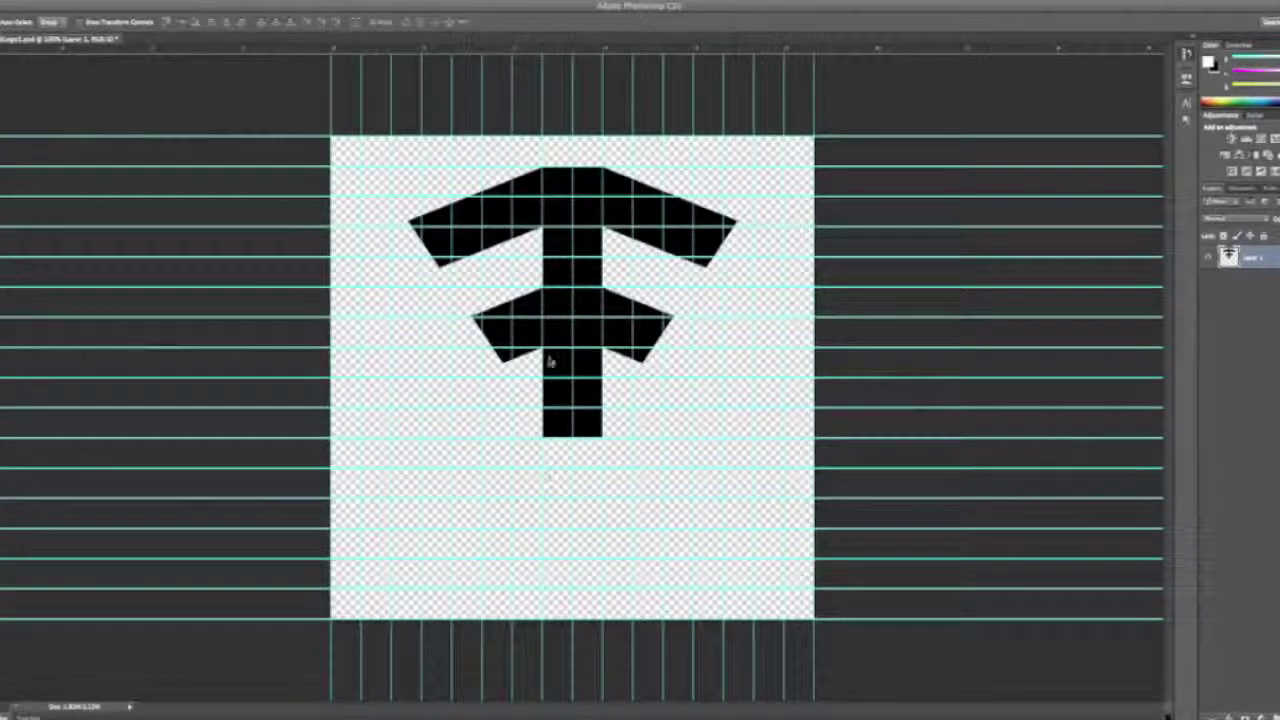
# Open the image spidey087.png from the Spiderman folder on the Desktop.
pyautogui.click(54, 1)
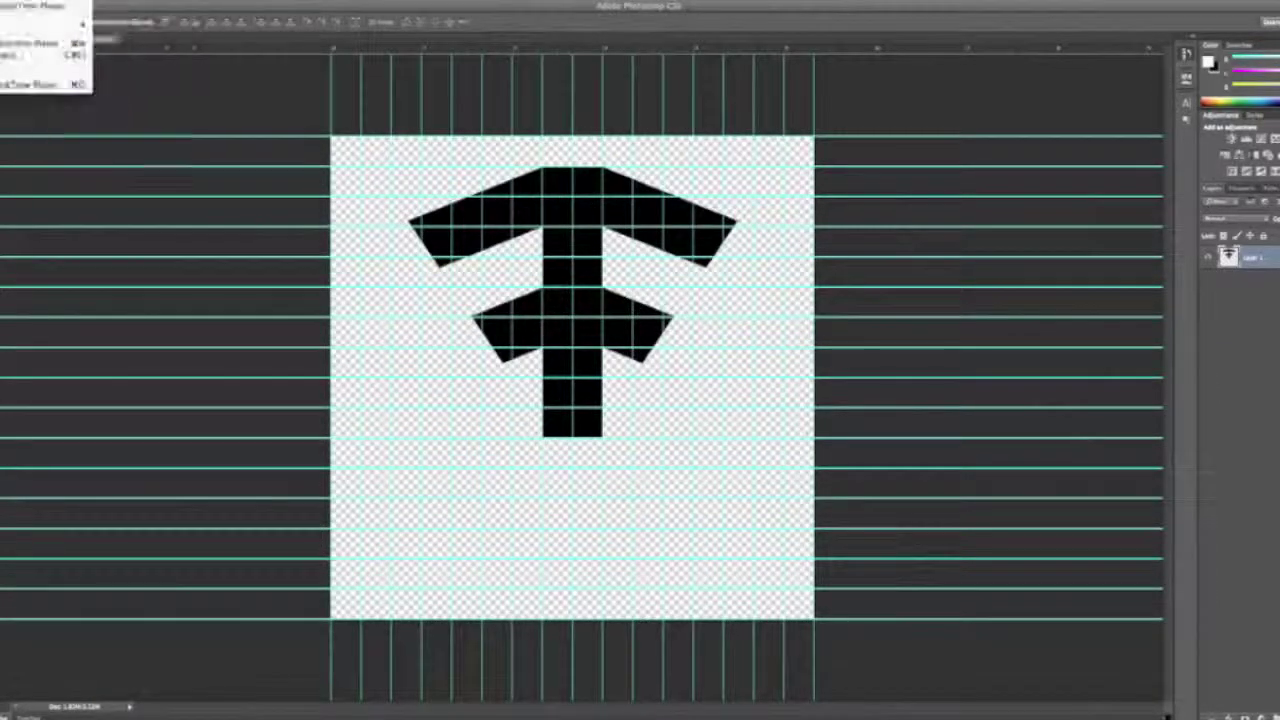
pyautogui.click(183, 102)
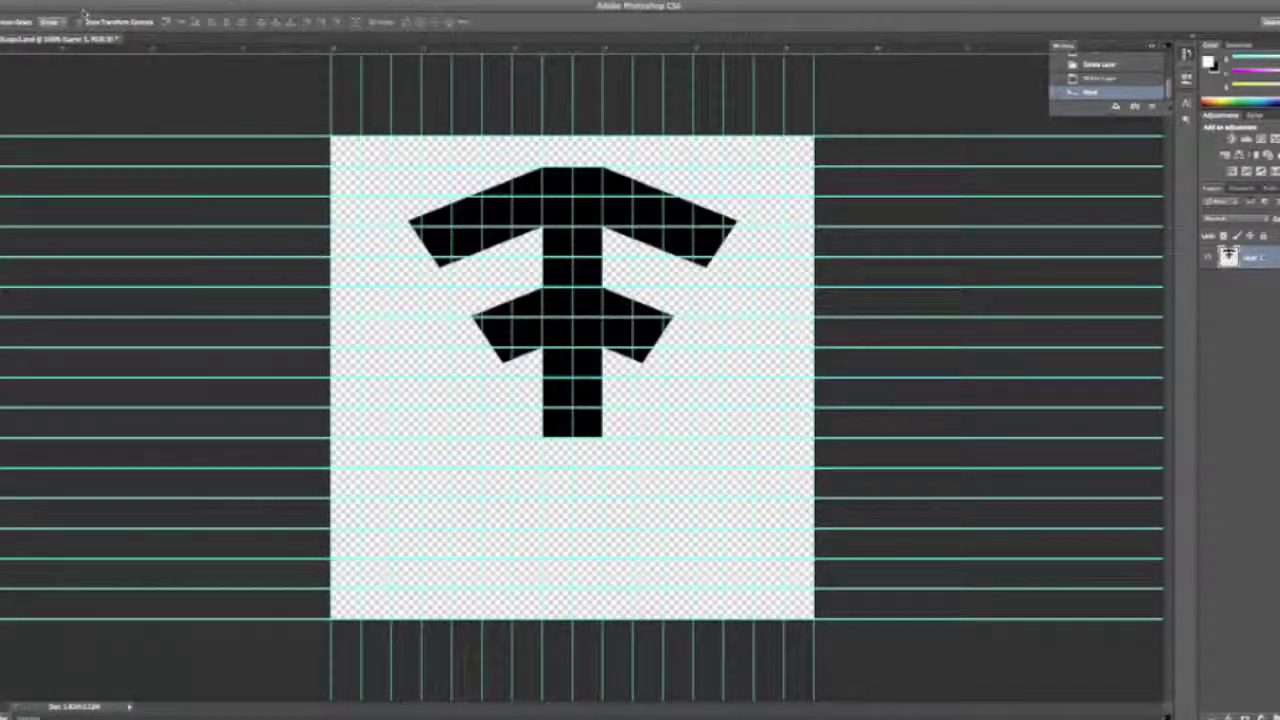
pyautogui.click(30, 1)
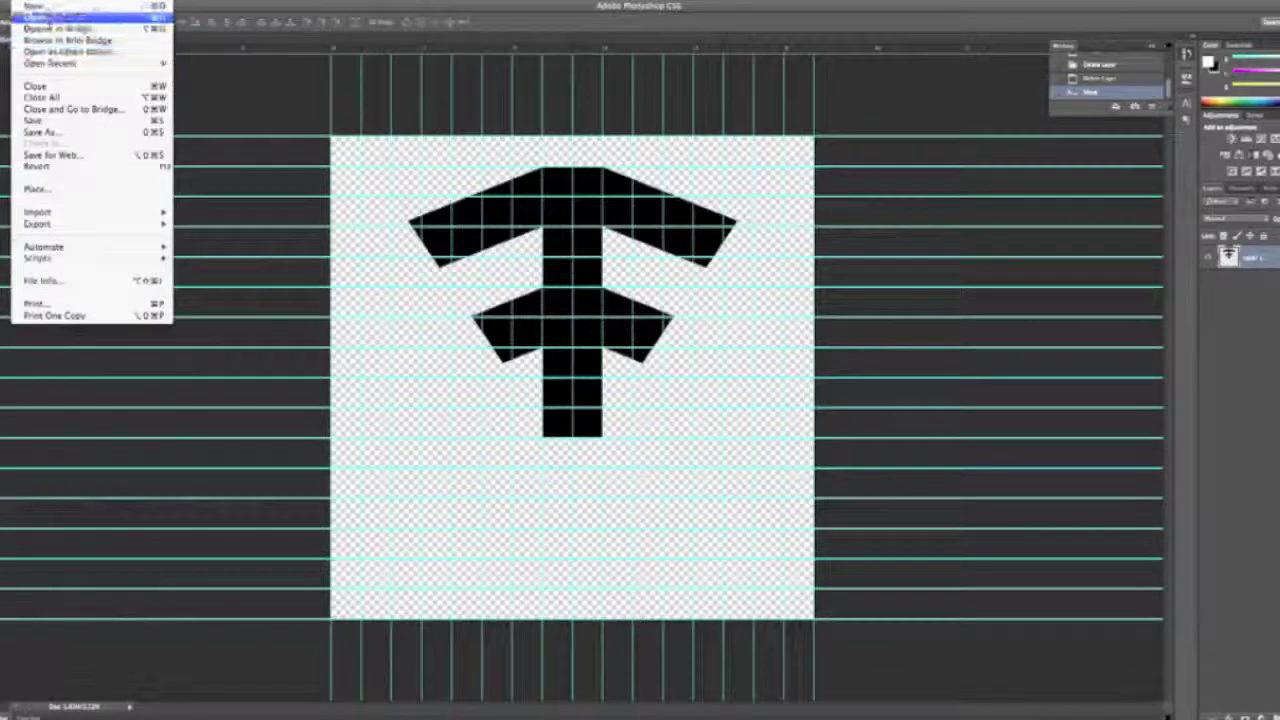
pyautogui.click(35, 17)
pyautogui.moveTo(721, 206); pyautogui.dragTo(708, 292)
pyautogui.click(699, 290)
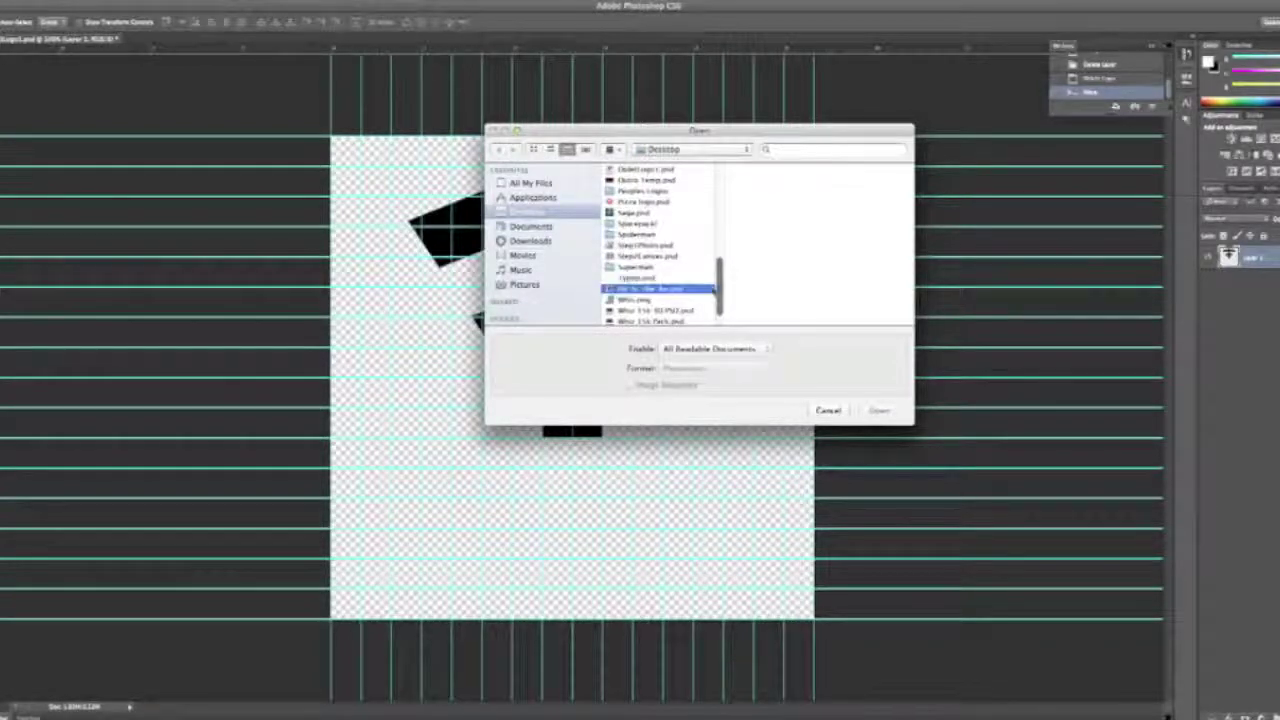
pyautogui.click(674, 236)
pyautogui.click(795, 171)
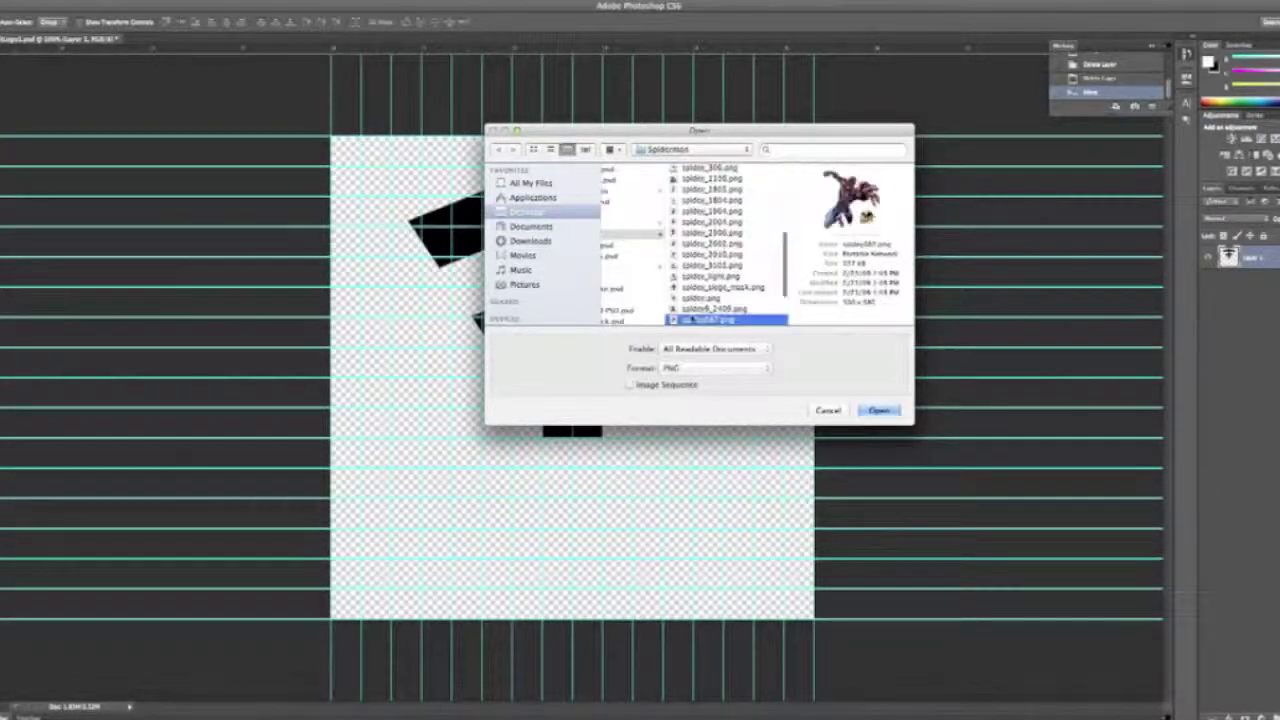
pyautogui.press('Down')
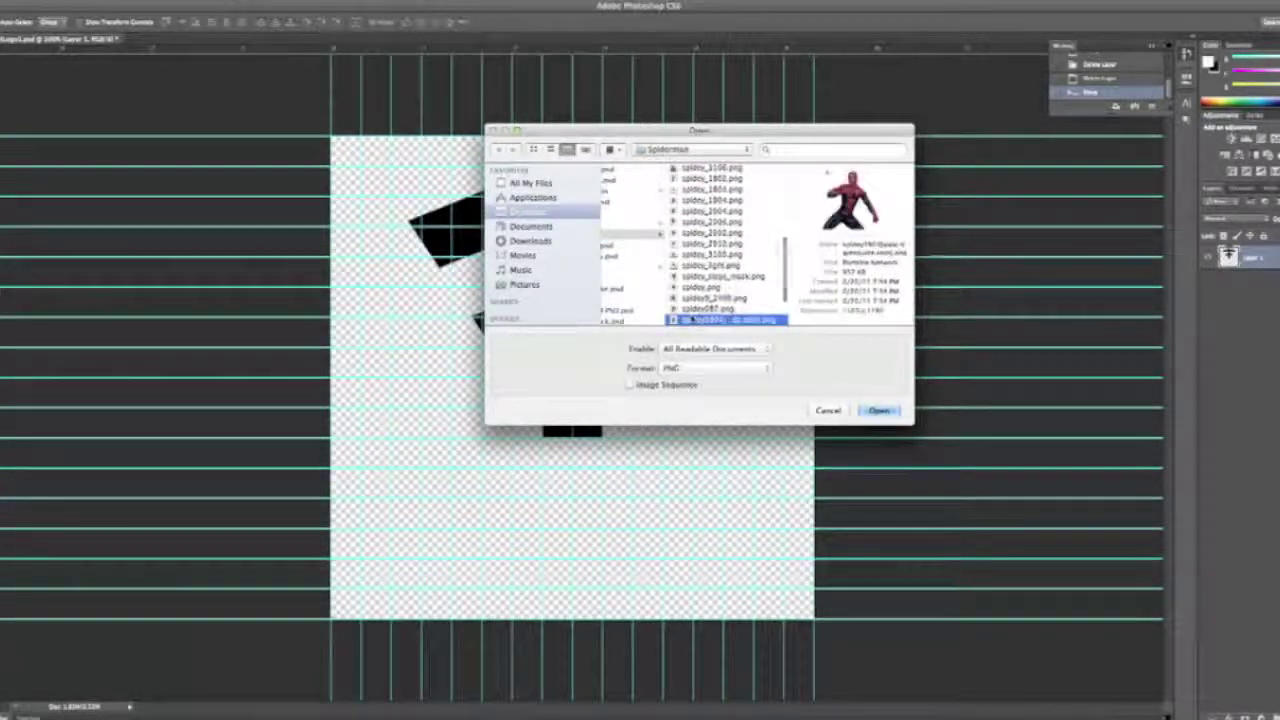
pyautogui.click(892, 412)
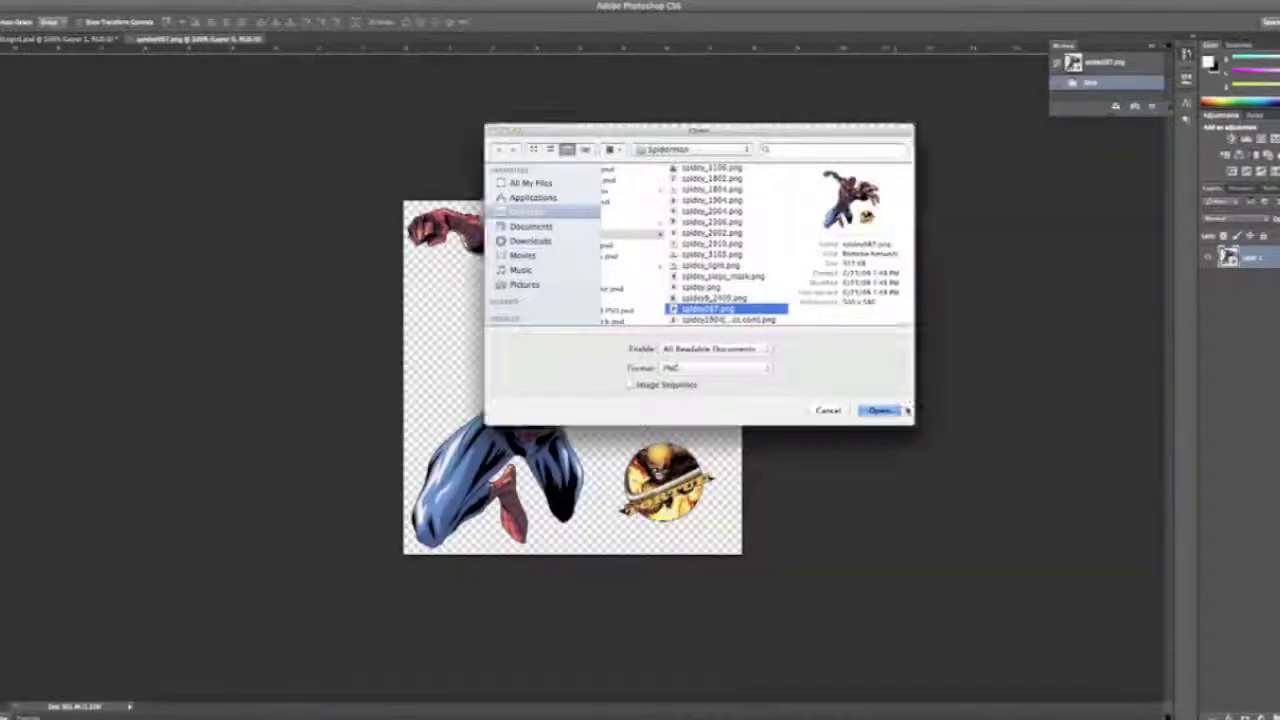
# Shift the Spider-Man artwork up and to the left, and erase the round badge beside it using rectangular marquee selections.
pyautogui.moveTo(572, 302); pyautogui.dragTo(534, 282)
pyautogui.press('m')
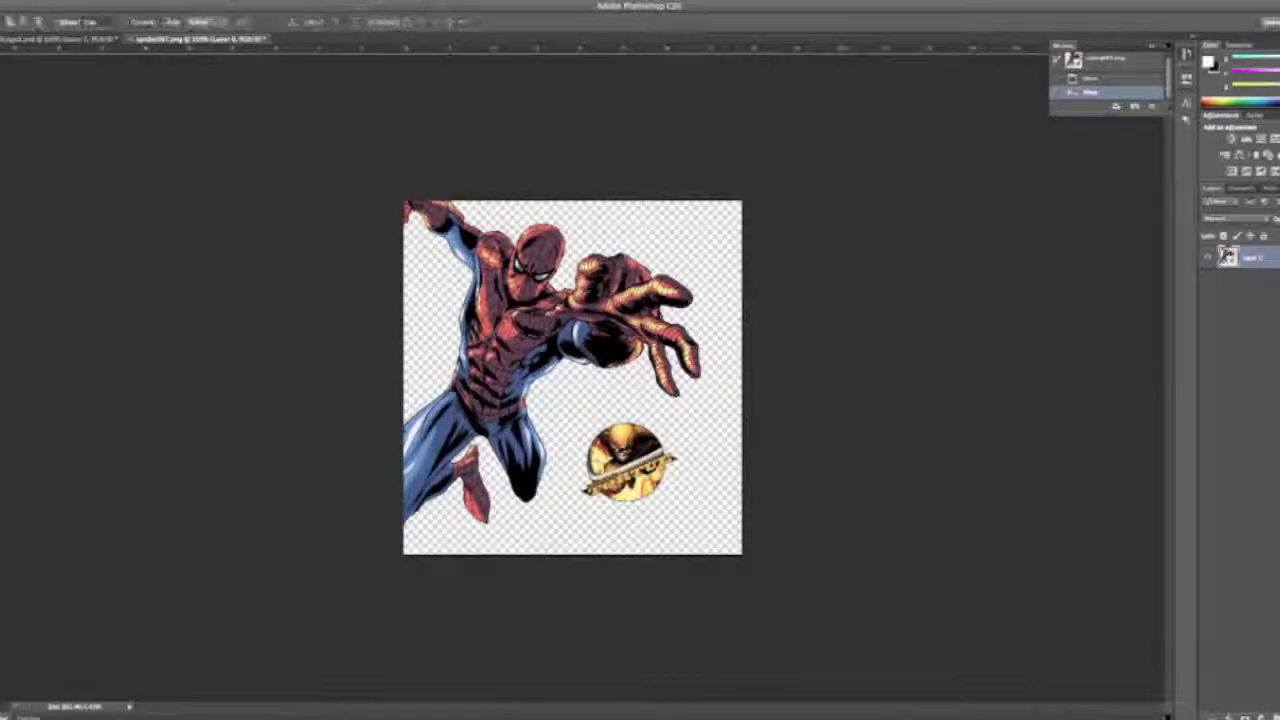
pyautogui.moveTo(575, 391); pyautogui.dragTo(632, 548)
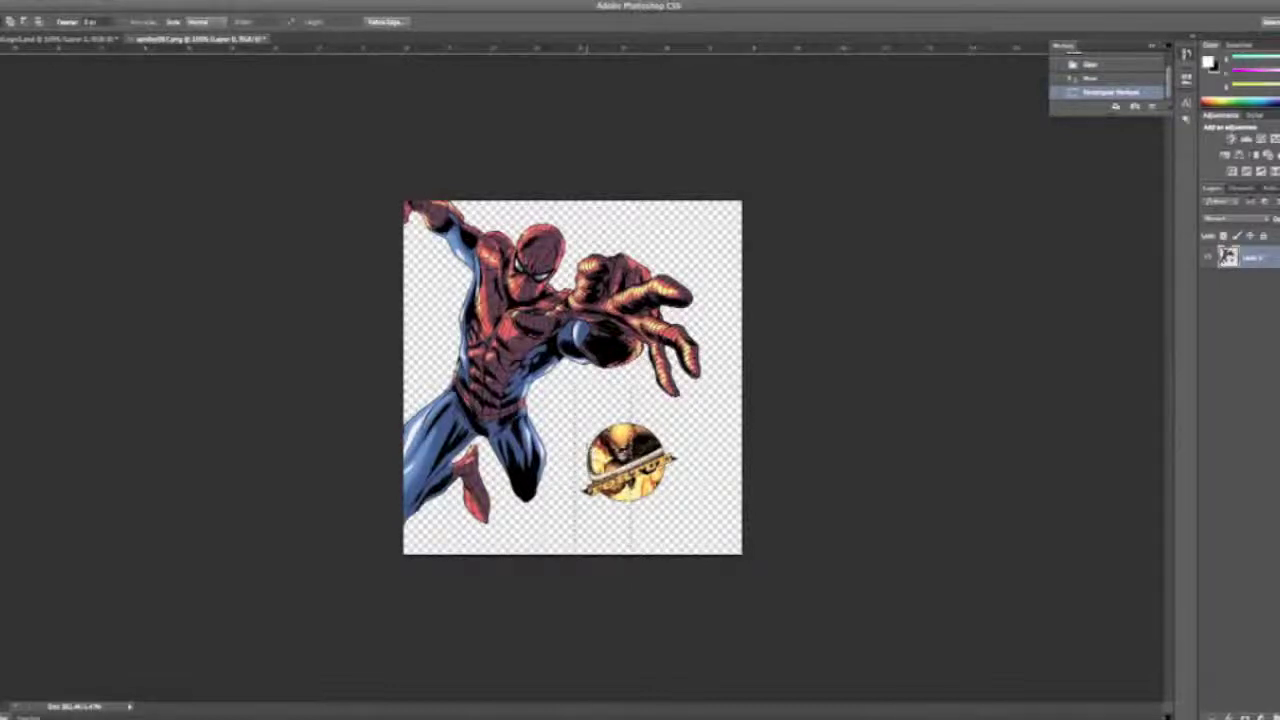
pyautogui.press('Delete')
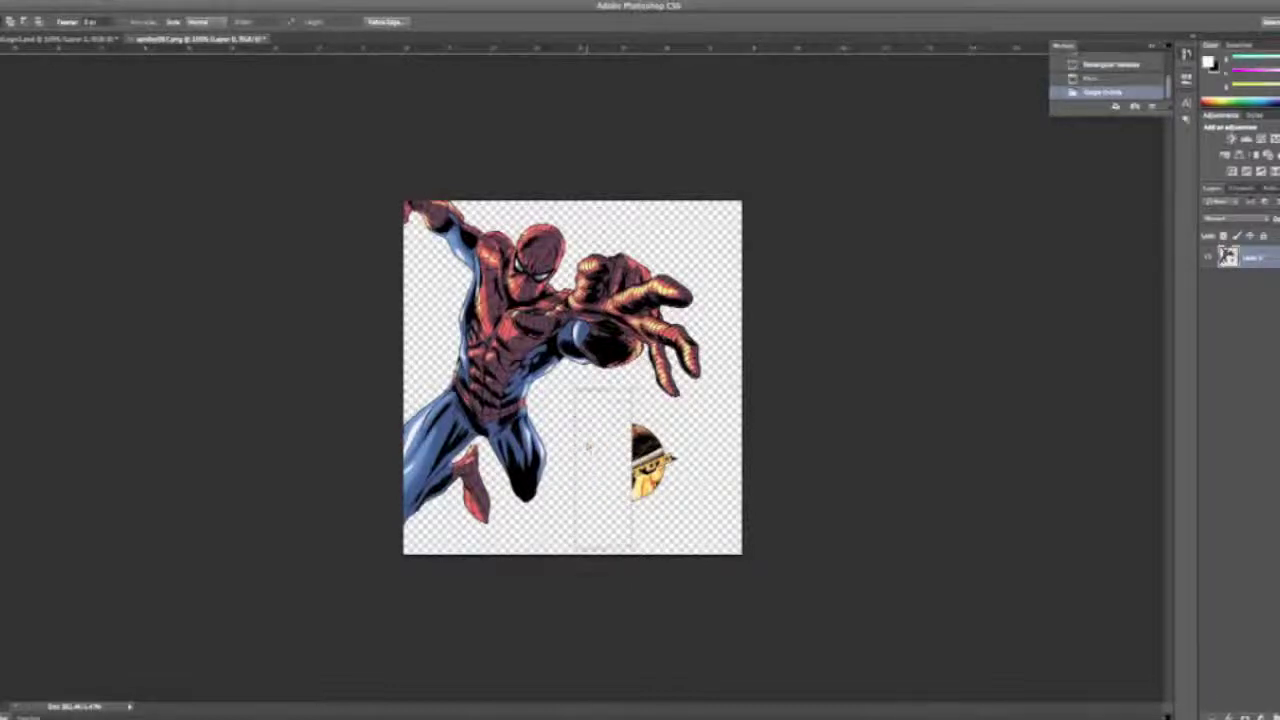
pyautogui.moveTo(594, 468); pyautogui.dragTo(637, 490)
pyautogui.press('Delete')
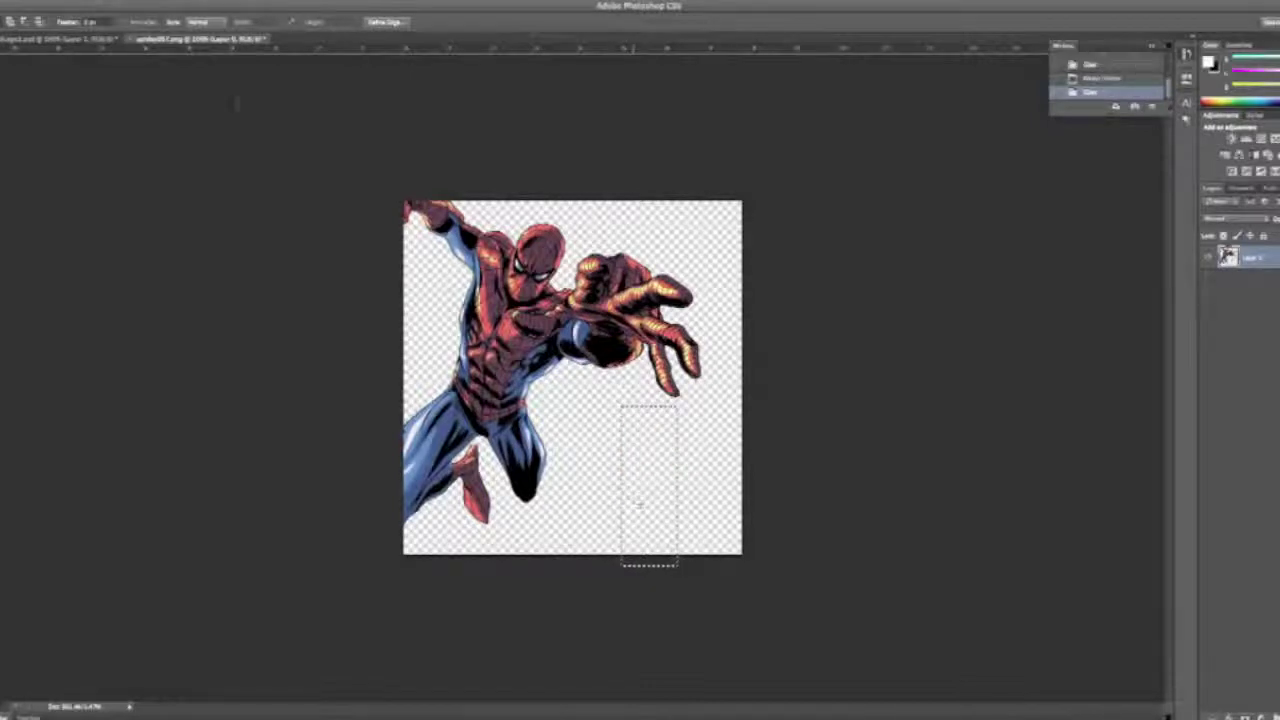
pyautogui.press('v')
pyautogui.hotkey('ctrl', 'd')
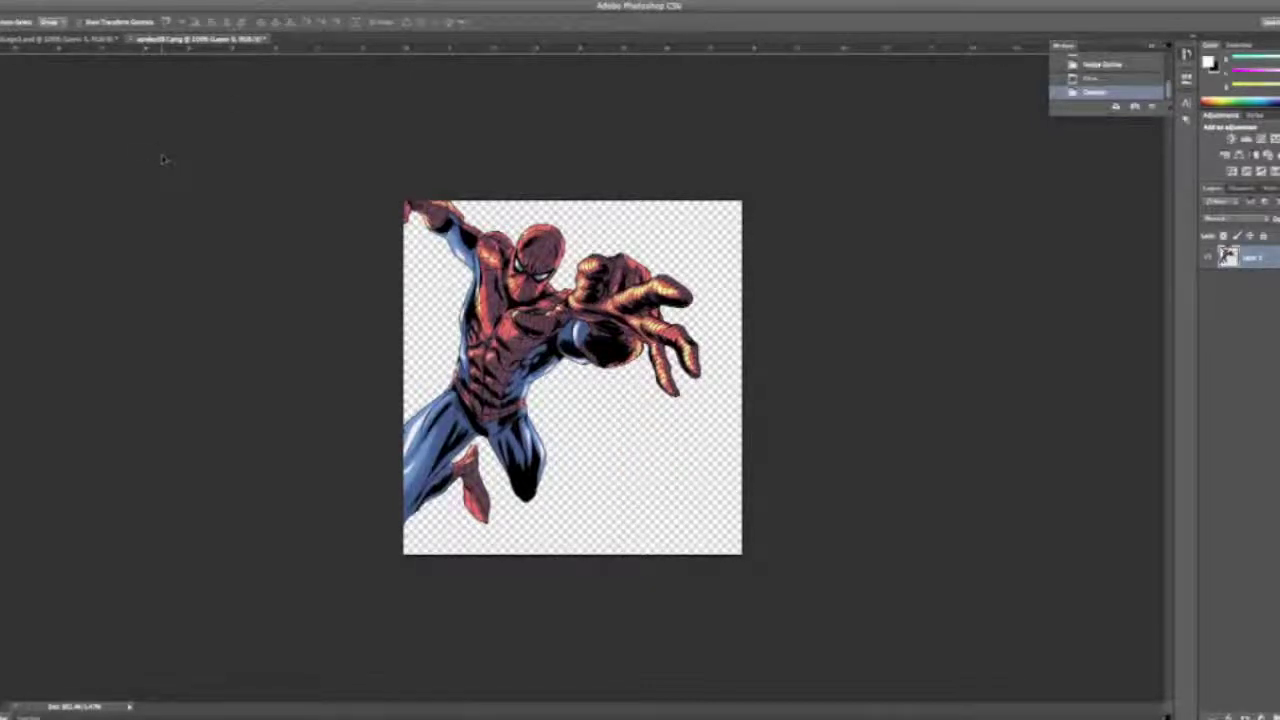
# Copy the Spider-Man layer into QuietLogo1.psd, and use Free Transform to shrink, position and stretch it upward over the black symbol.
pyautogui.moveTo(556, 316); pyautogui.dragTo(634, 295)
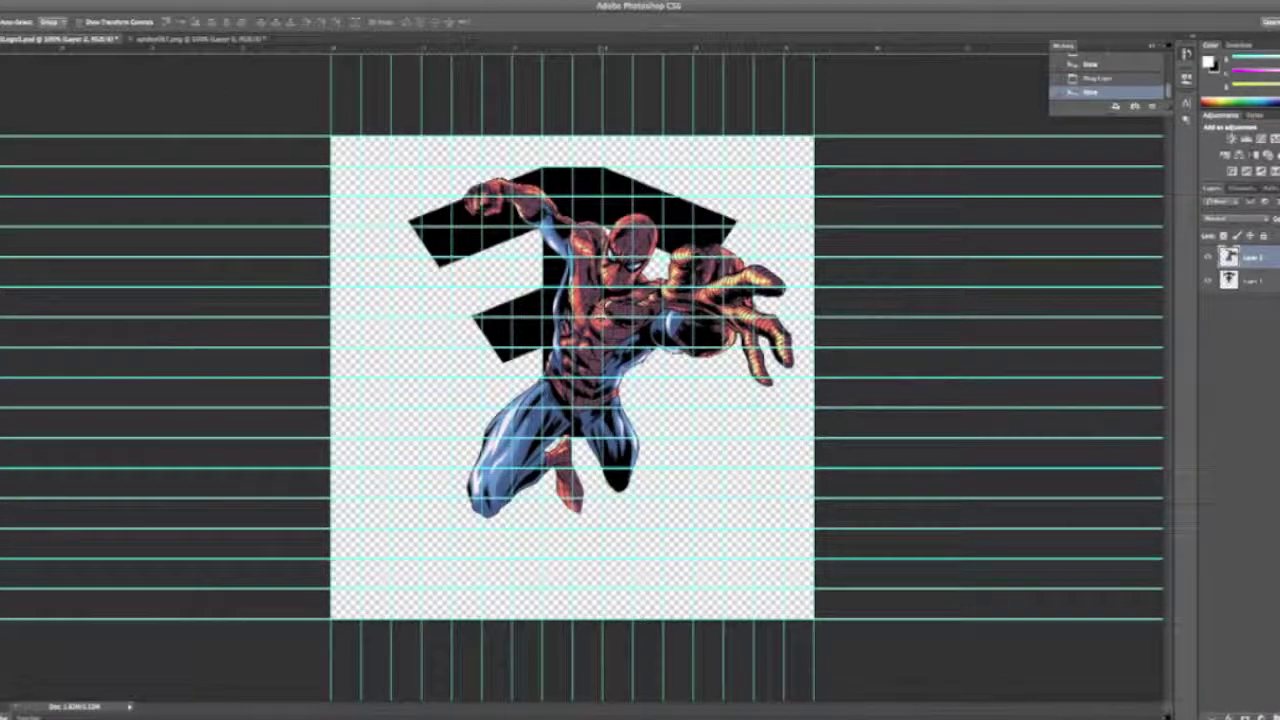
pyautogui.hotkey('ctrl', 't')
pyautogui.moveTo(795, 178); pyautogui.dragTo(676, 300)
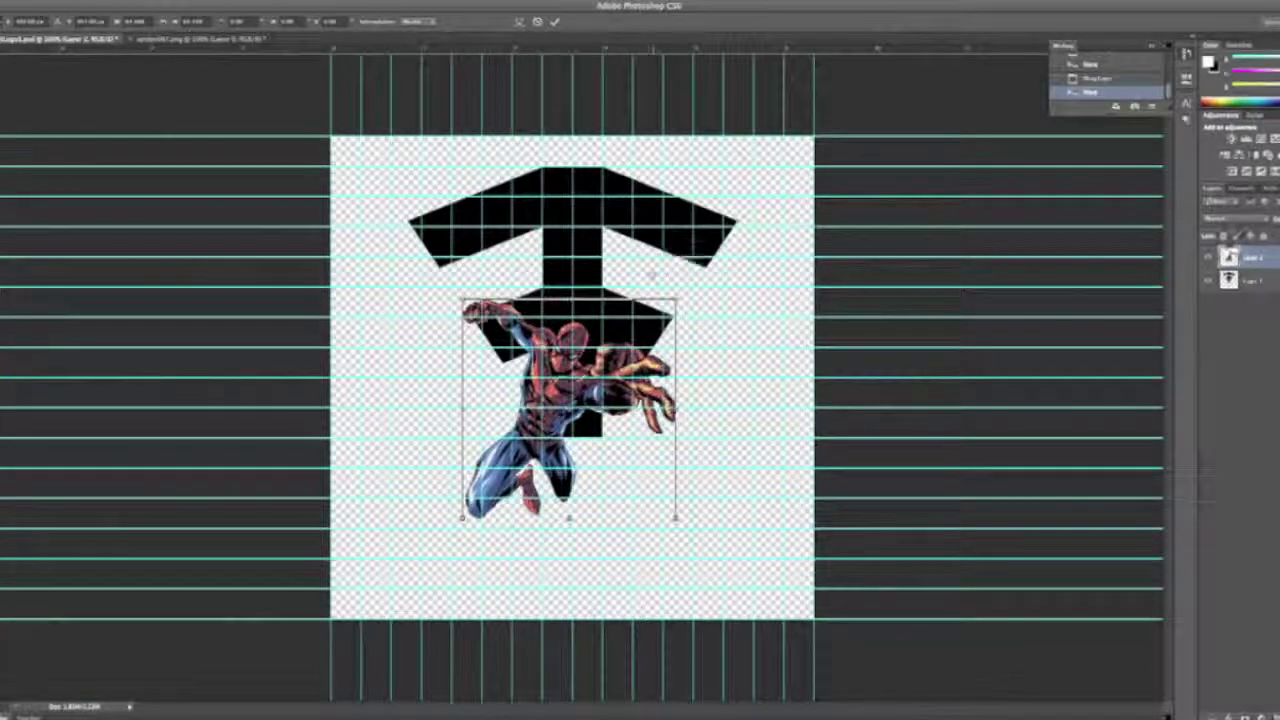
pyautogui.moveTo(585, 337); pyautogui.dragTo(614, 265)
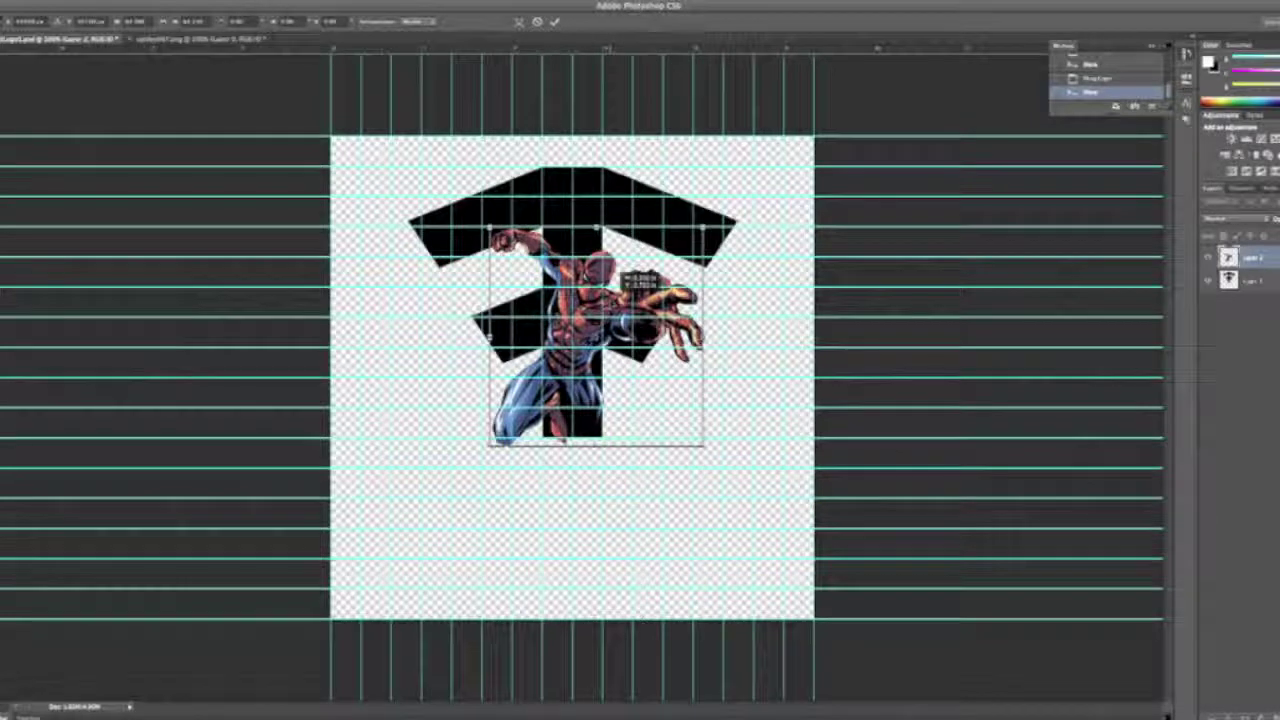
pyautogui.moveTo(608, 293); pyautogui.dragTo(606, 293)
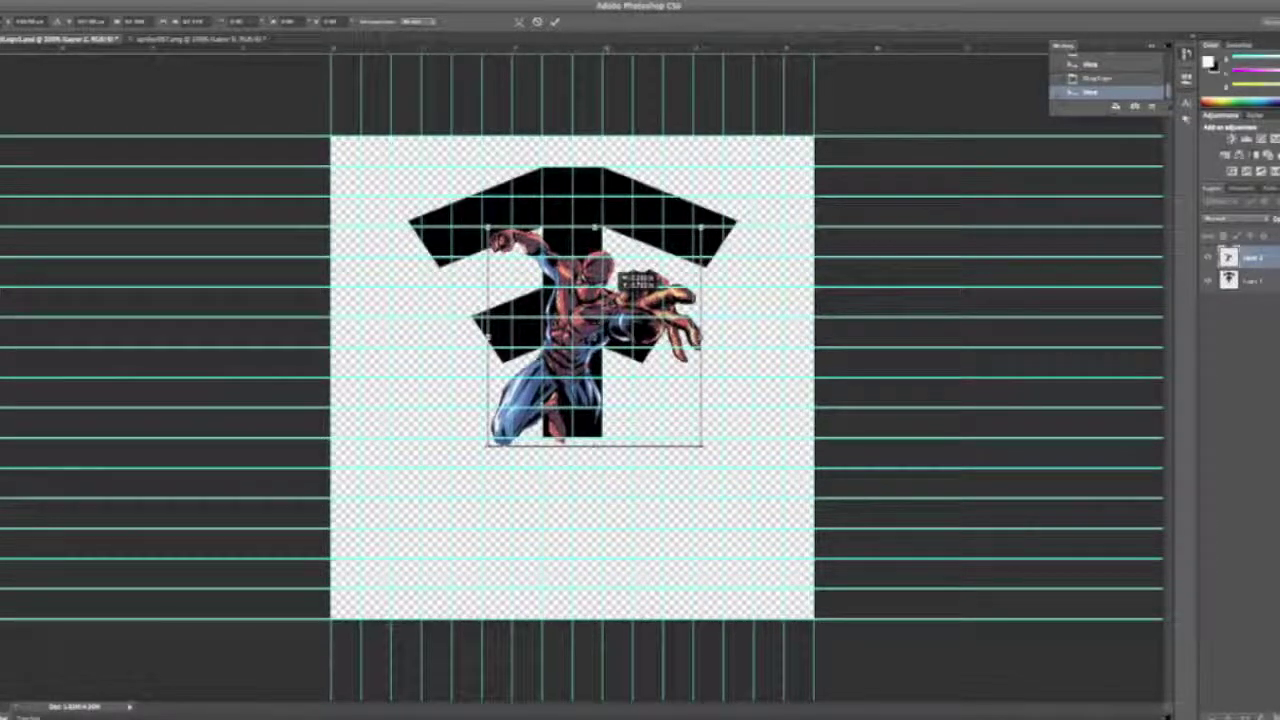
pyautogui.moveTo(606, 293); pyautogui.dragTo(606, 293)
pyautogui.moveTo(596, 228); pyautogui.dragTo(596, 184)
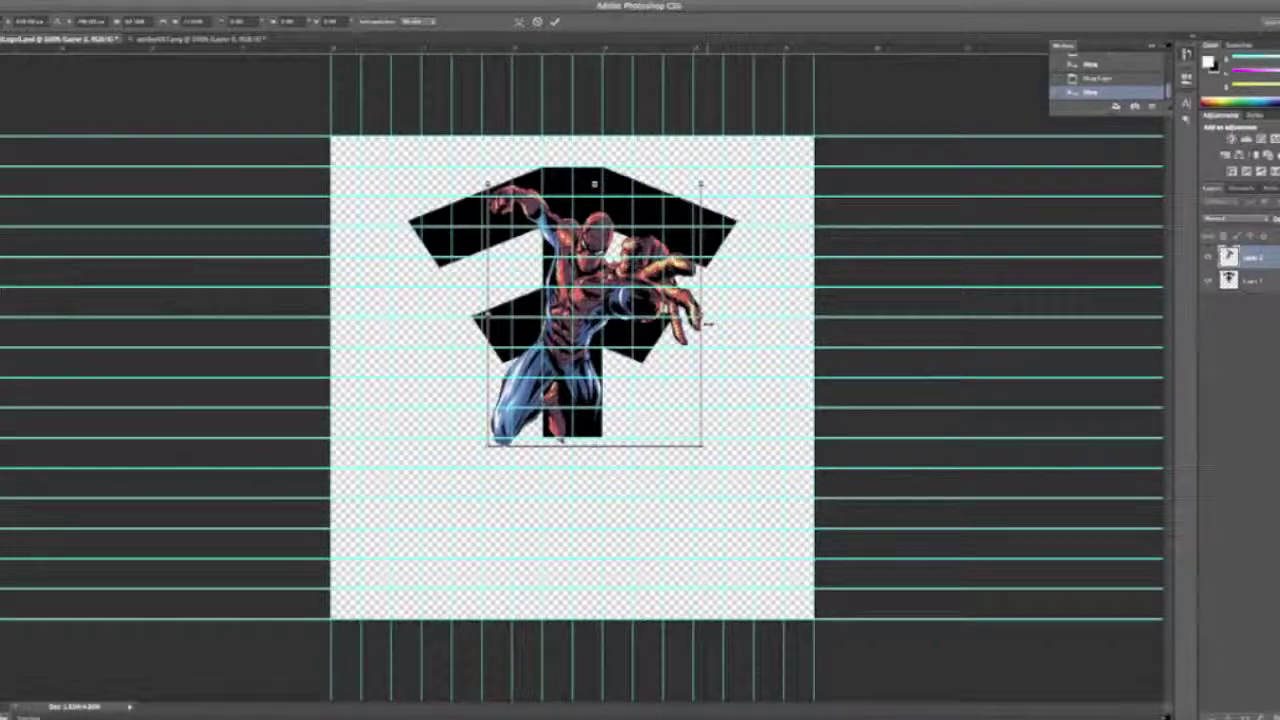
pyautogui.press('Return')
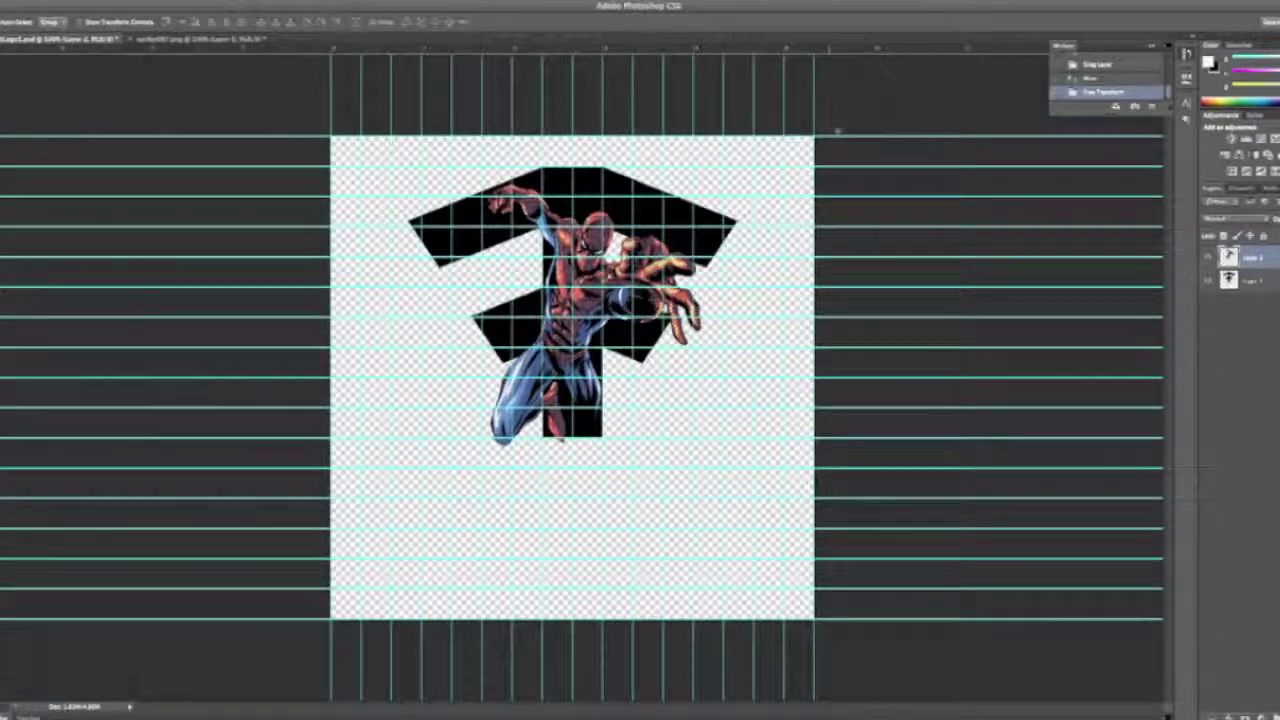
# Hide the Spider-Man layer and select the whole black symbol on Layer 1 with the Magic Wand.
pyautogui.click(1208, 257)
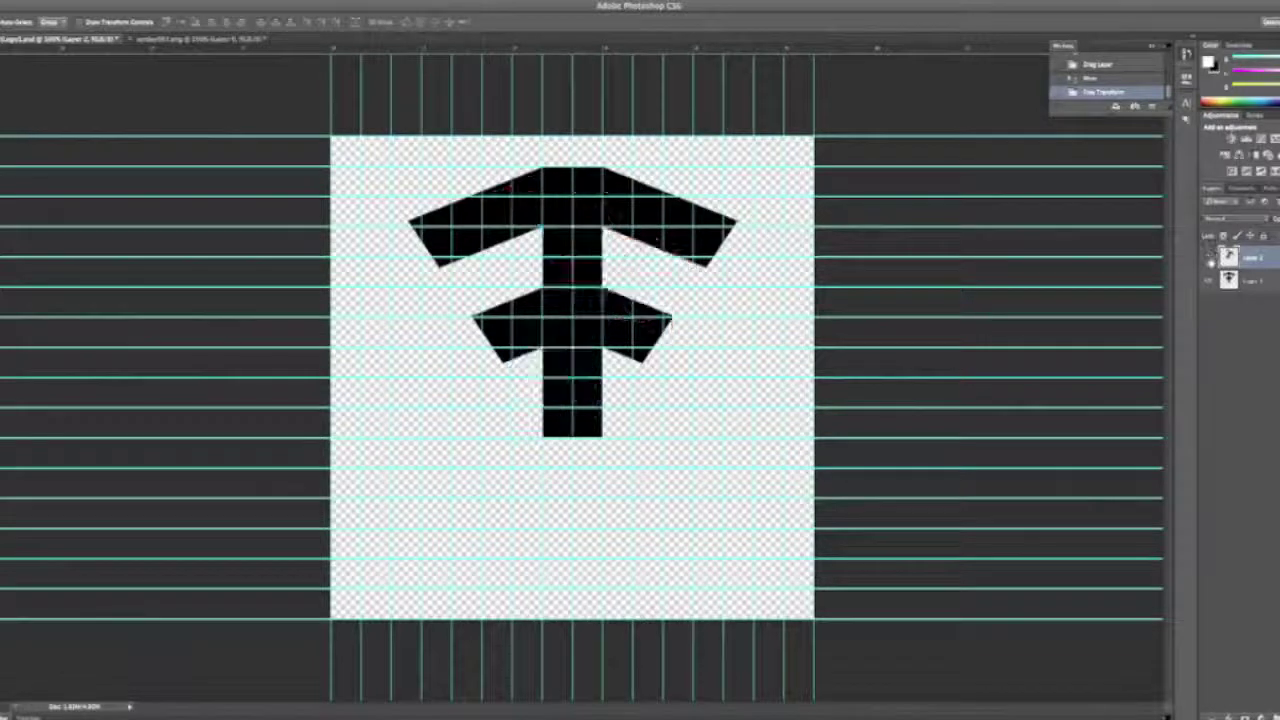
pyautogui.click(1252, 281)
pyautogui.doubleClick(1258, 282)
pyautogui.press('Return')
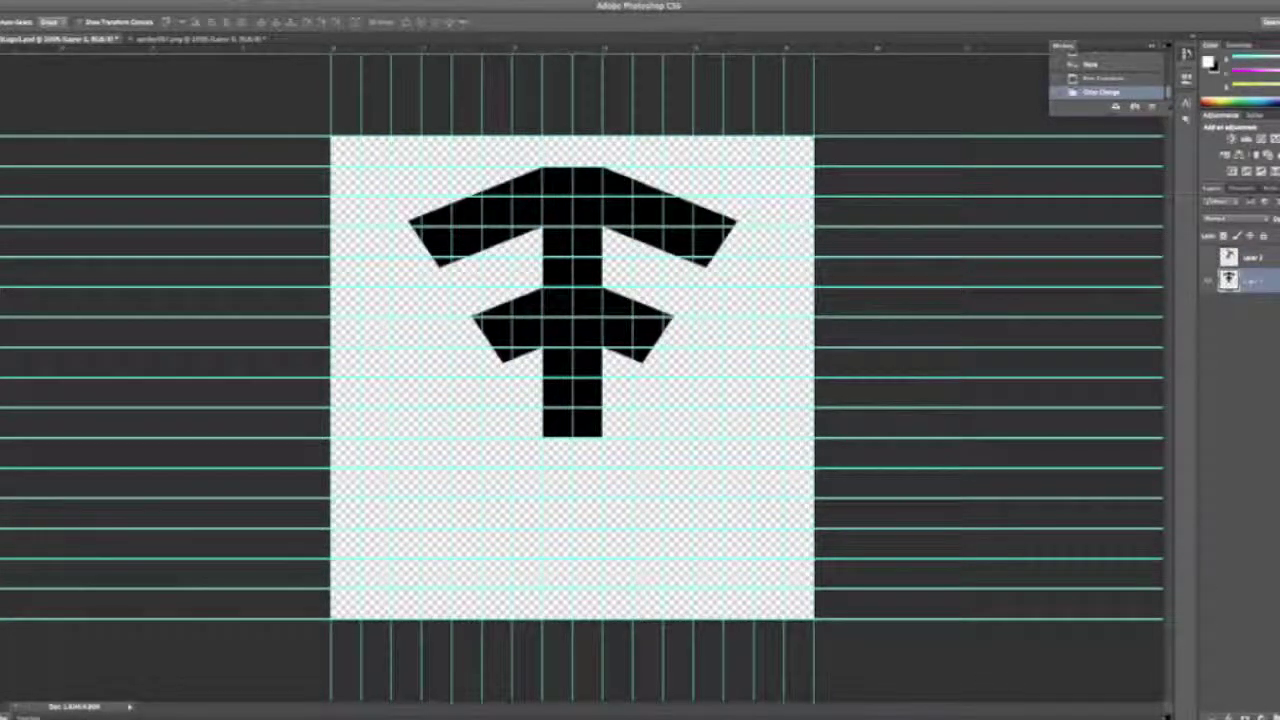
pyautogui.click(0, 101)
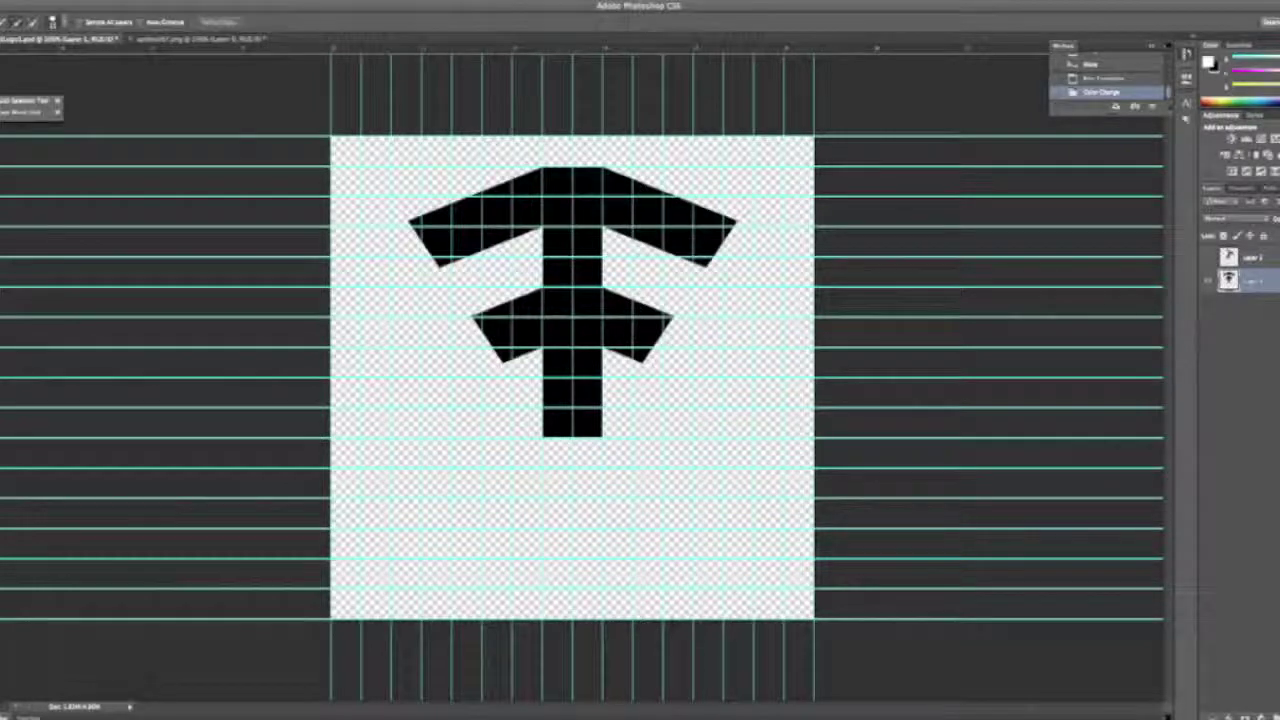
pyautogui.click(12, 104)
pyautogui.click(18, 106)
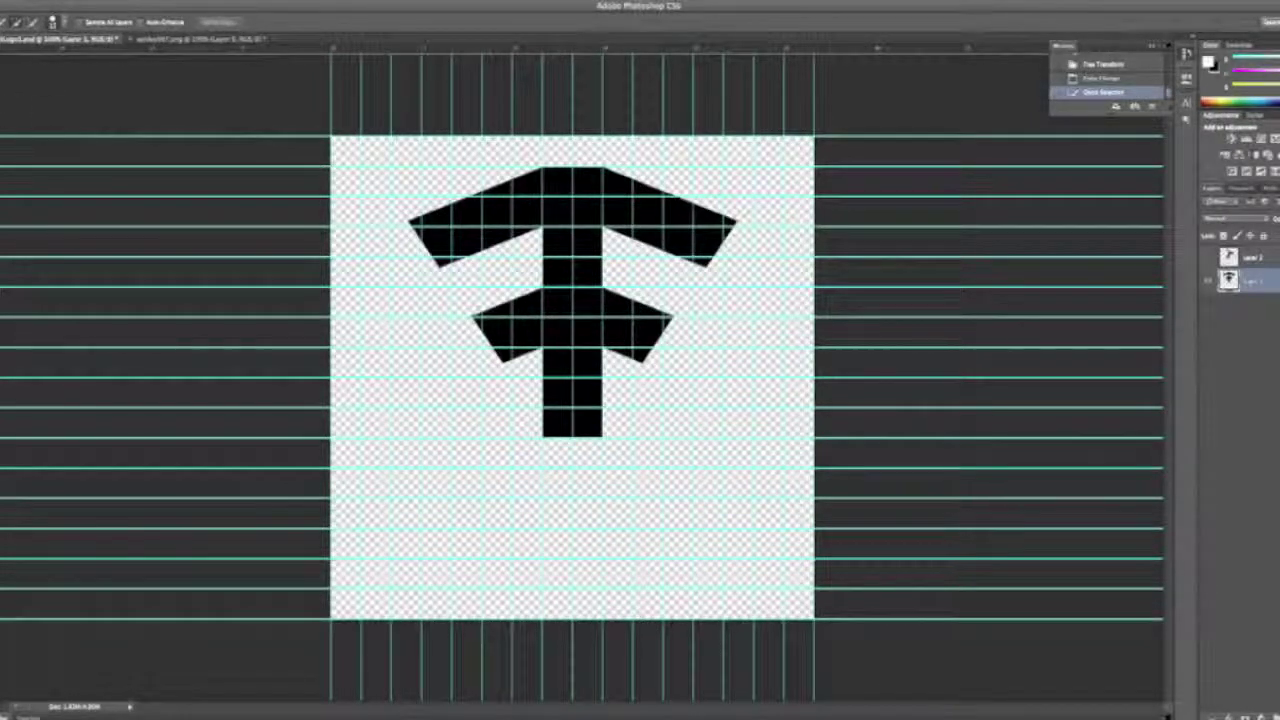
pyautogui.click(0, 101)
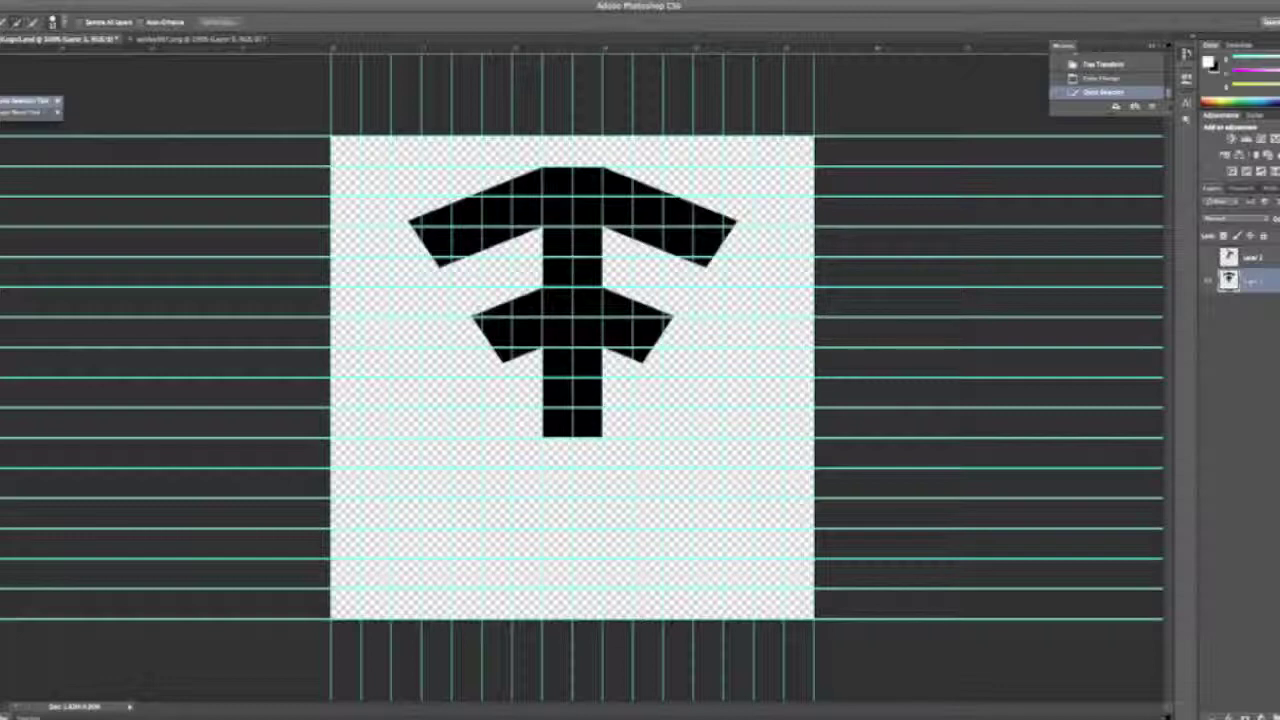
pyautogui.click(3, 112)
pyautogui.click(558, 213)
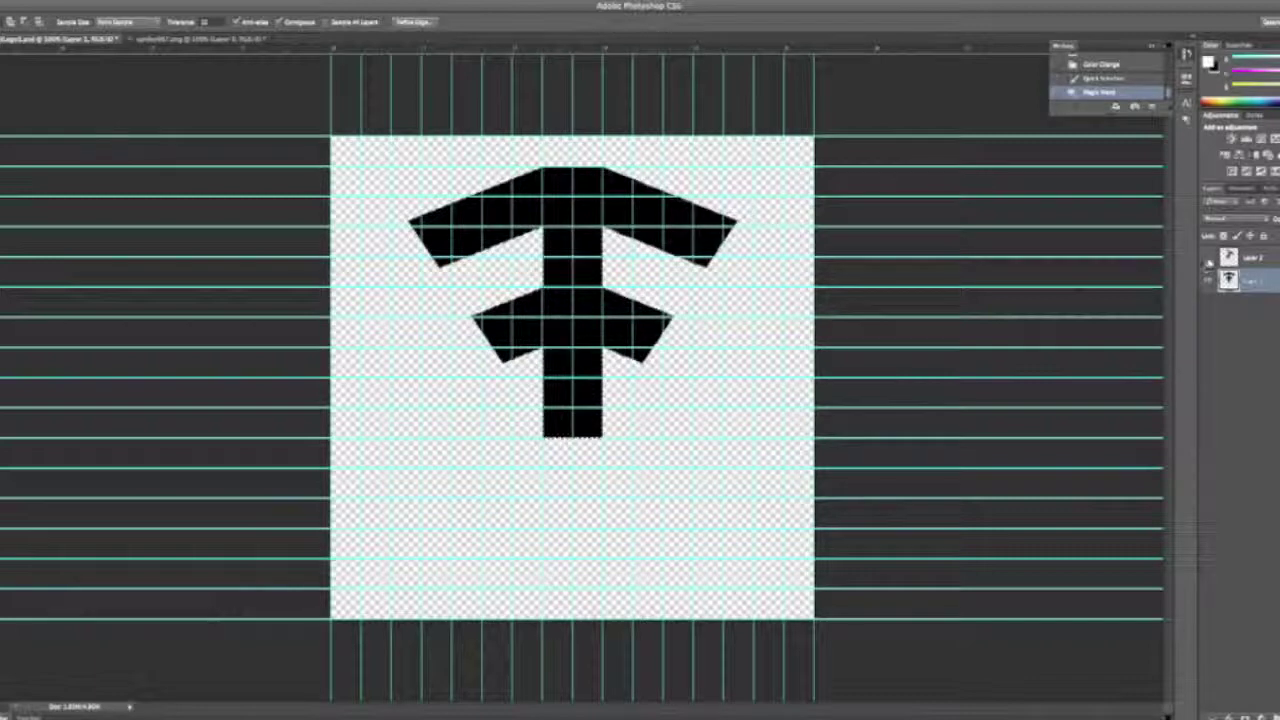
# Show Layer 2 again and copy the part of Spider-Man inside the symbol selection into the spidey087.png document.
pyautogui.click(1207, 258)
pyautogui.click(1256, 259)
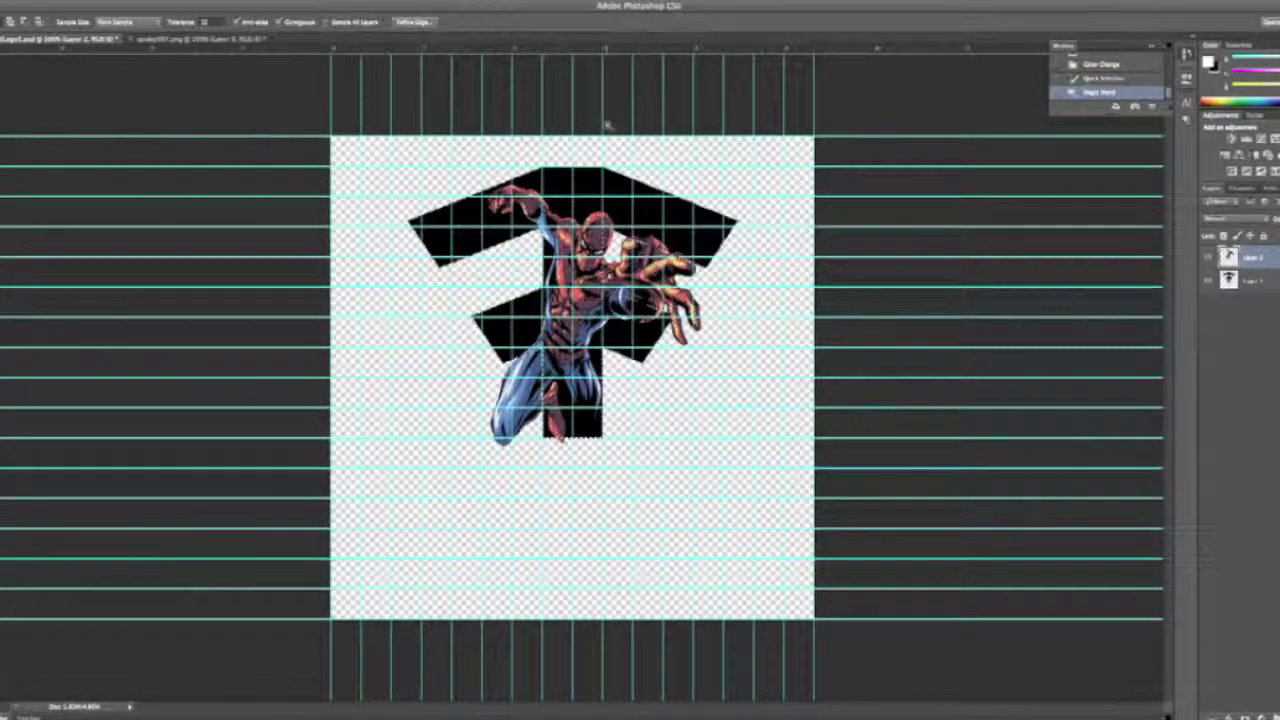
pyautogui.press('v')
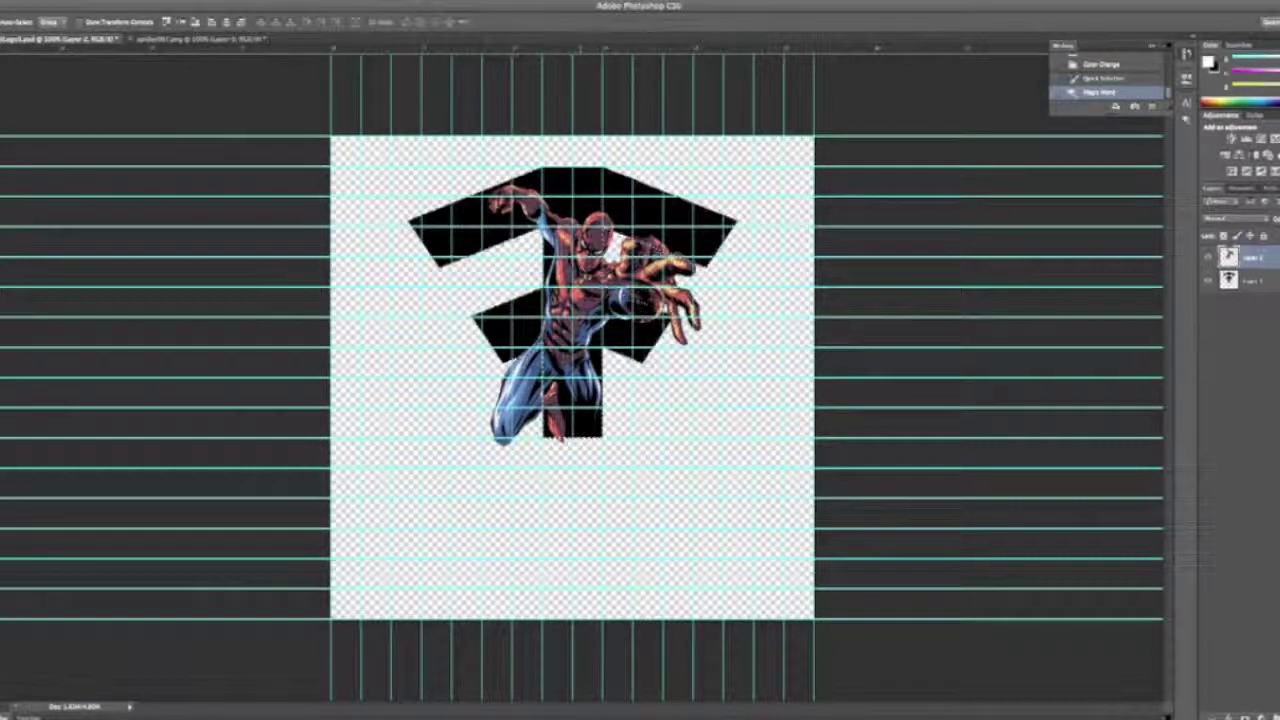
pyautogui.moveTo(600, 240); pyautogui.dragTo(475, 251)
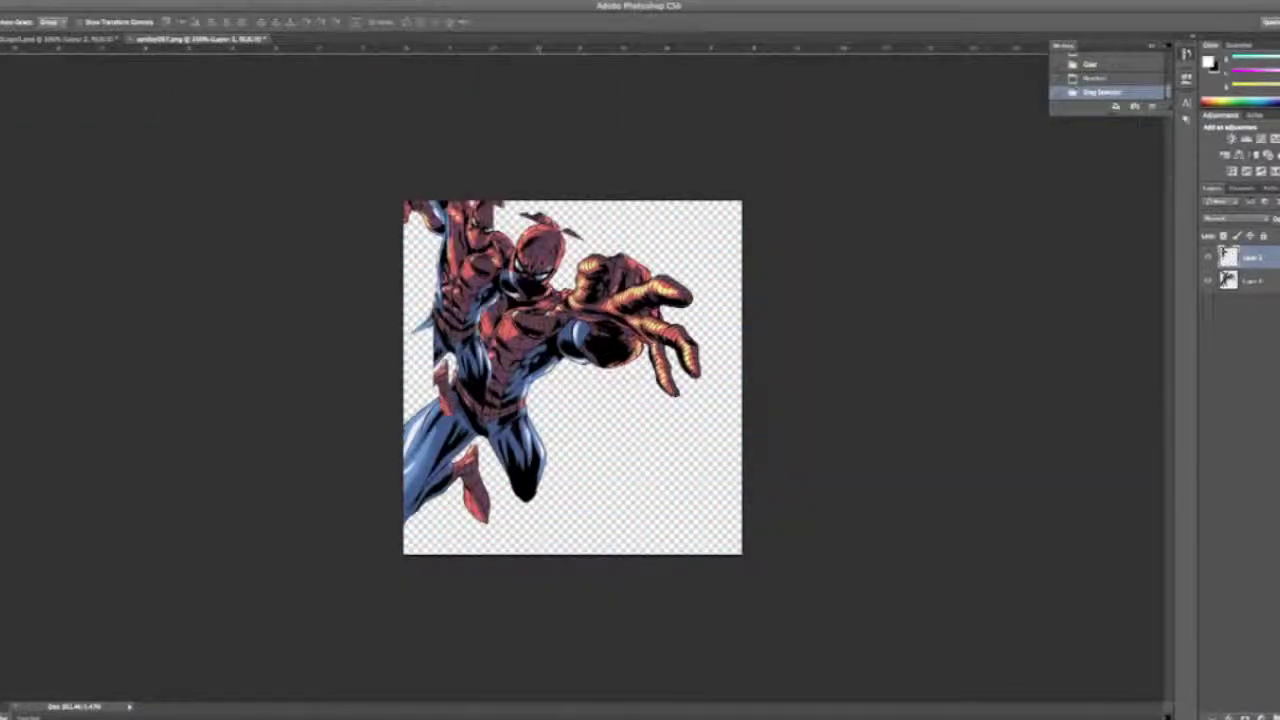
# Delete the original full Spider-Man layer from spidey087.png and reposition the clipped piece so its raised fist fits on the canvas.
pyautogui.click(1254, 283)
pyautogui.press('Delete')
pyautogui.moveTo(488, 232); pyautogui.dragTo(512, 276)
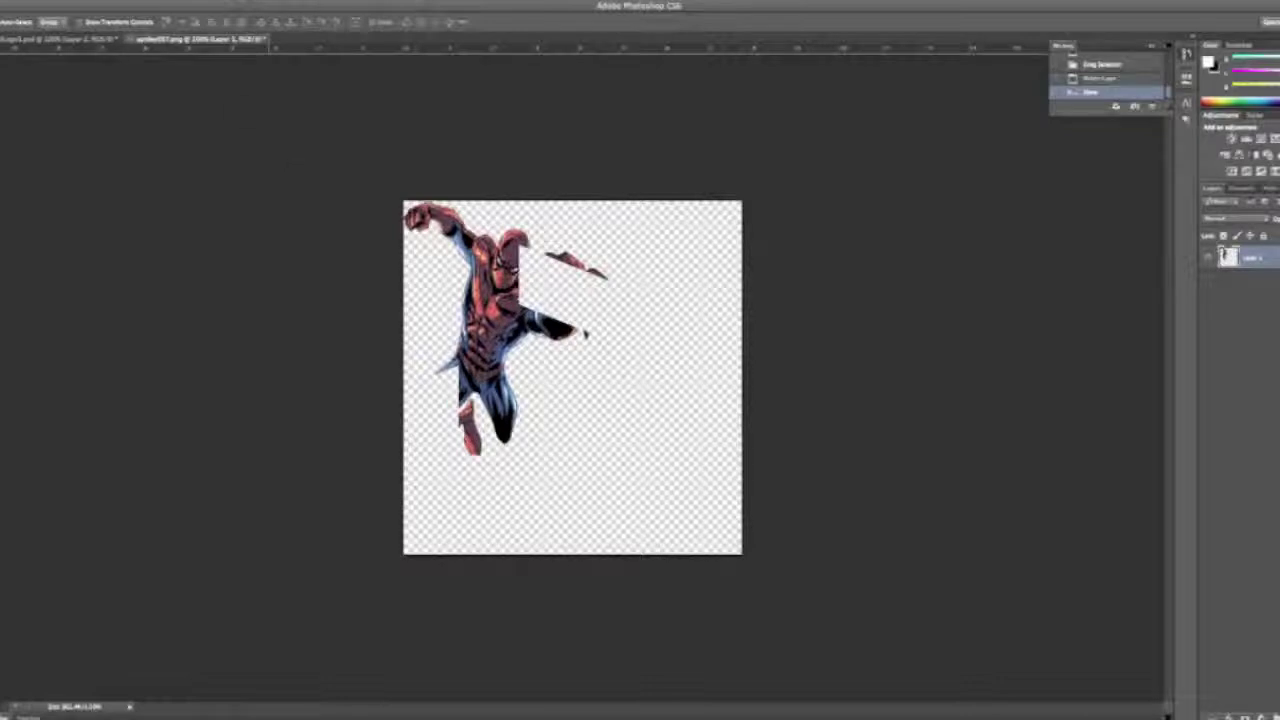
# Duplicate Layer 2 as "Layer 2 copy" in QuietLogo1.psd and copy the duplicate into the spidey087.png document beside the clipped piece.
pyautogui.click(85, 39)
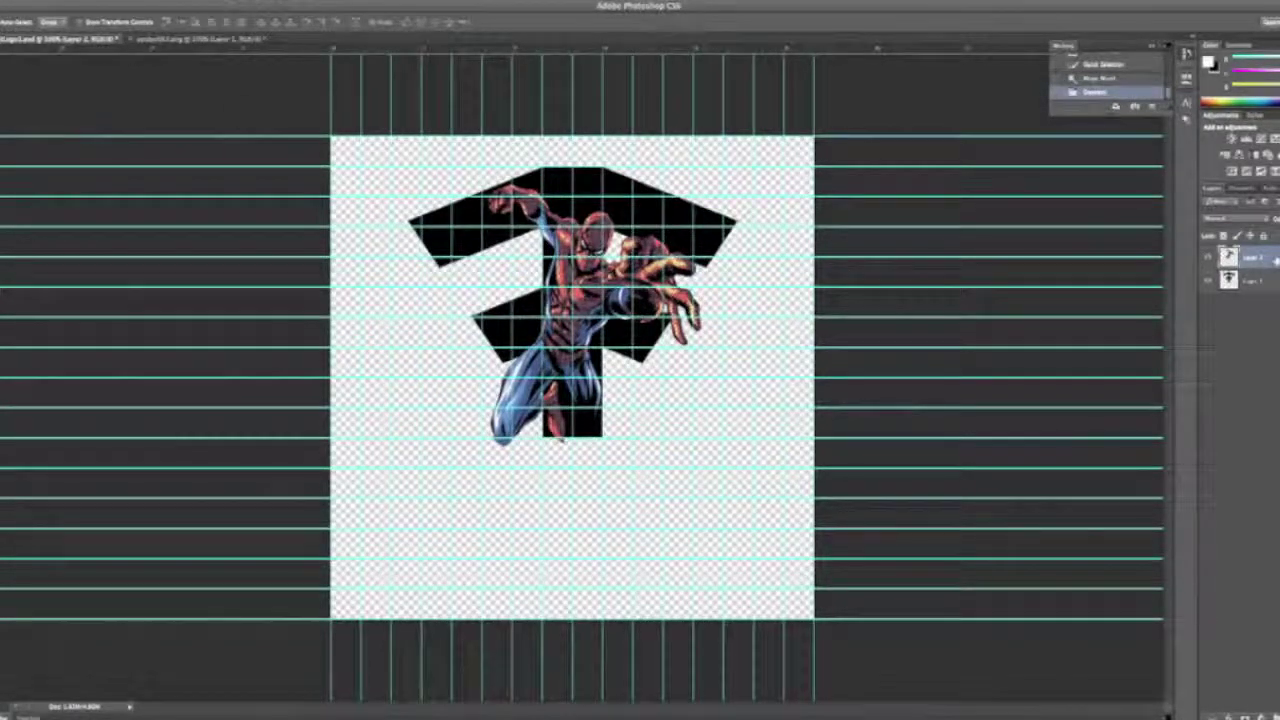
pyautogui.rightClick(1276, 256)
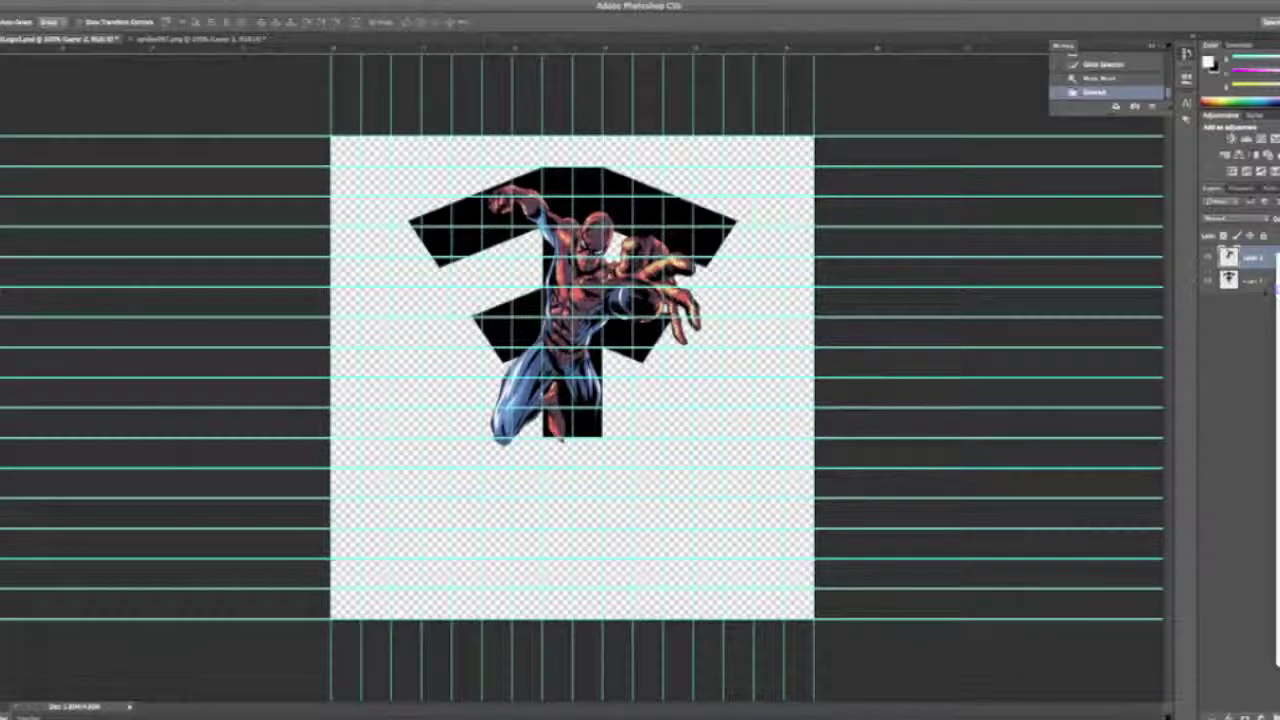
pyautogui.click(1277, 290)
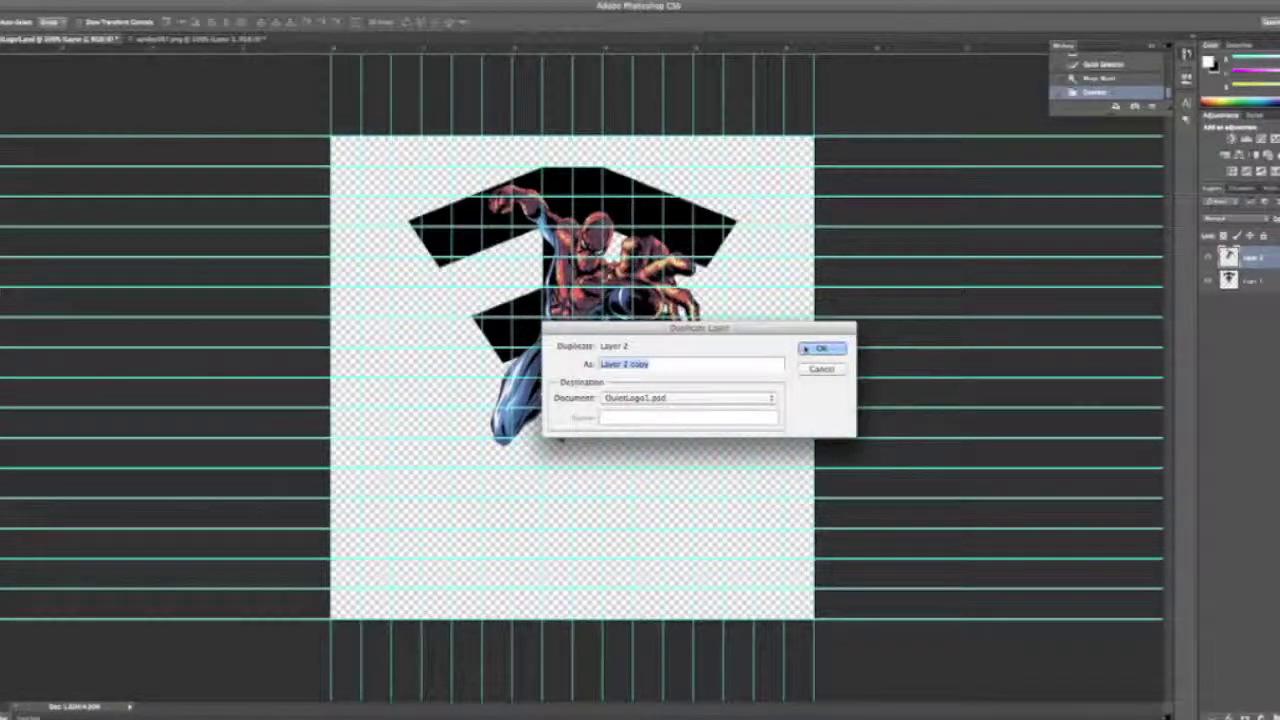
pyautogui.click(806, 349)
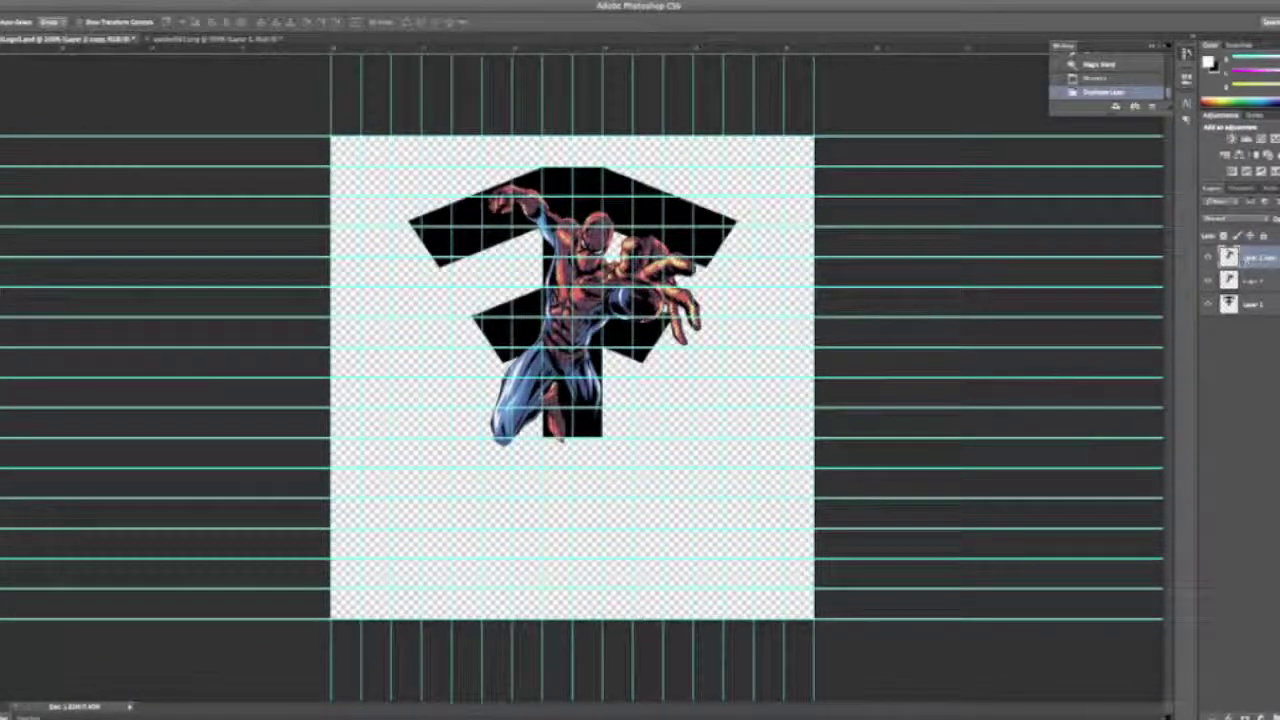
pyautogui.moveTo(588, 268); pyautogui.dragTo(658, 279)
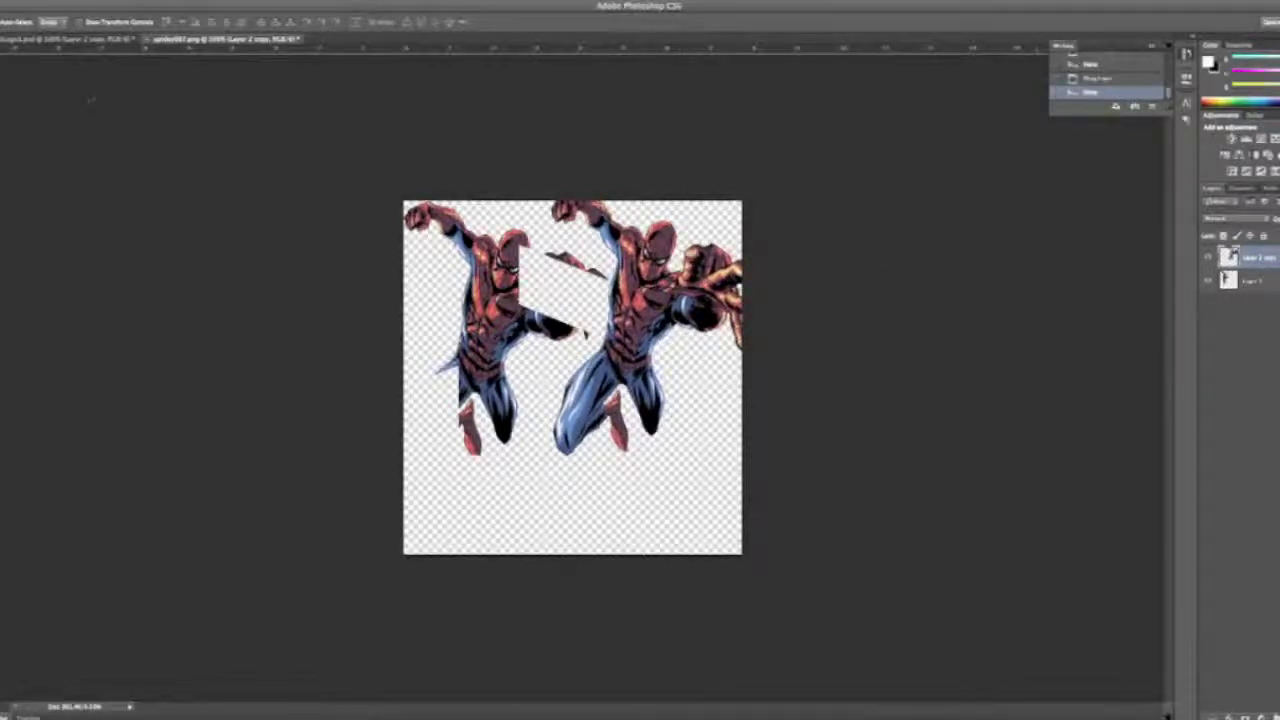
# Remove the duplicate layer from QuietLogo1.psd and bring the clipped Spider-Man piece back in, aligned over the full figure.
pyautogui.click(75, 38)
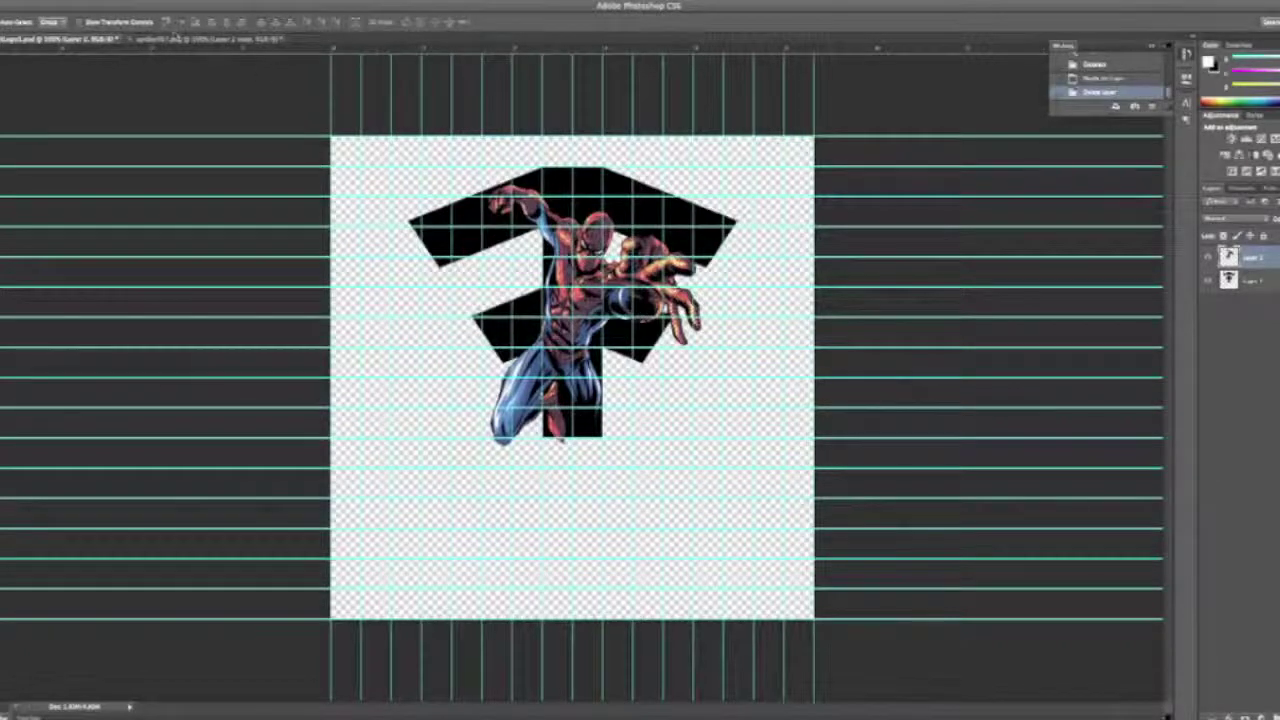
pyautogui.click(205, 38)
pyautogui.click(1262, 279)
pyautogui.moveTo(508, 277); pyautogui.dragTo(614, 238)
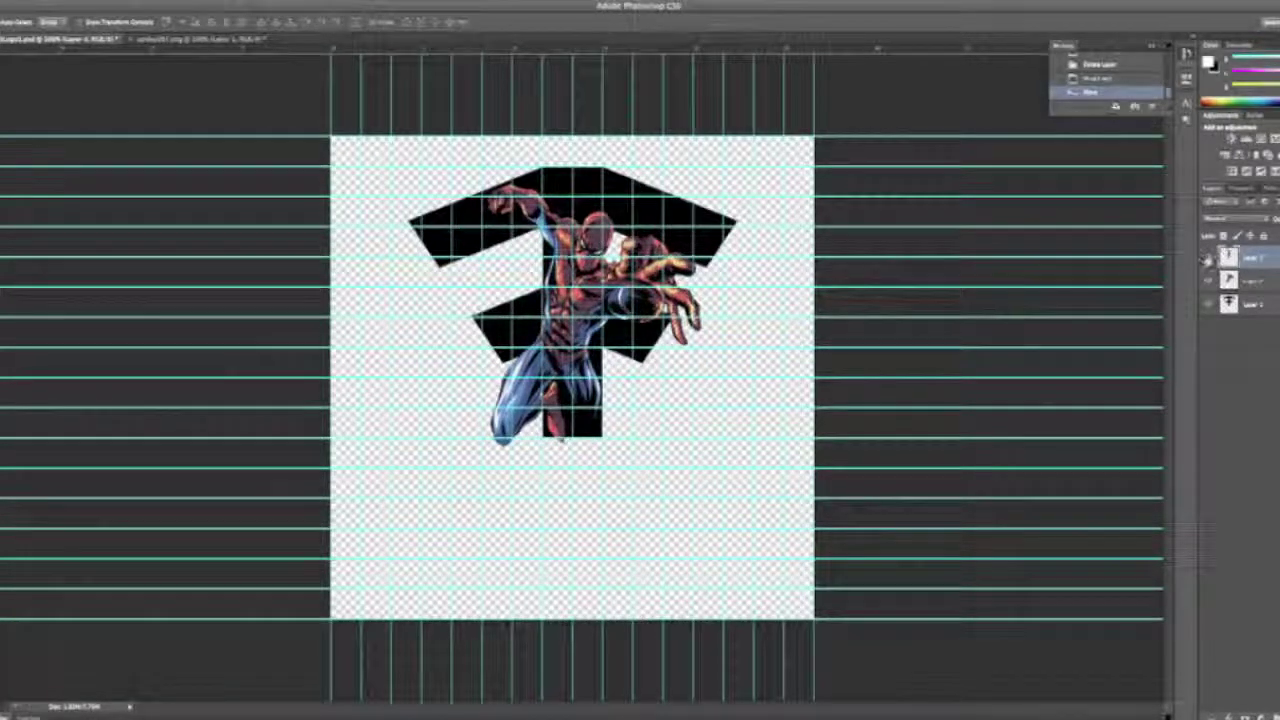
# Nudge the clipped Spider-Man piece left, toggling its layer visibility to check that it matches the full figure underneath.
pyautogui.click(1208, 260)
pyautogui.press('Left')
pyautogui.click(1208, 260)
pyautogui.click(1208, 260)
pyautogui.press('Left')
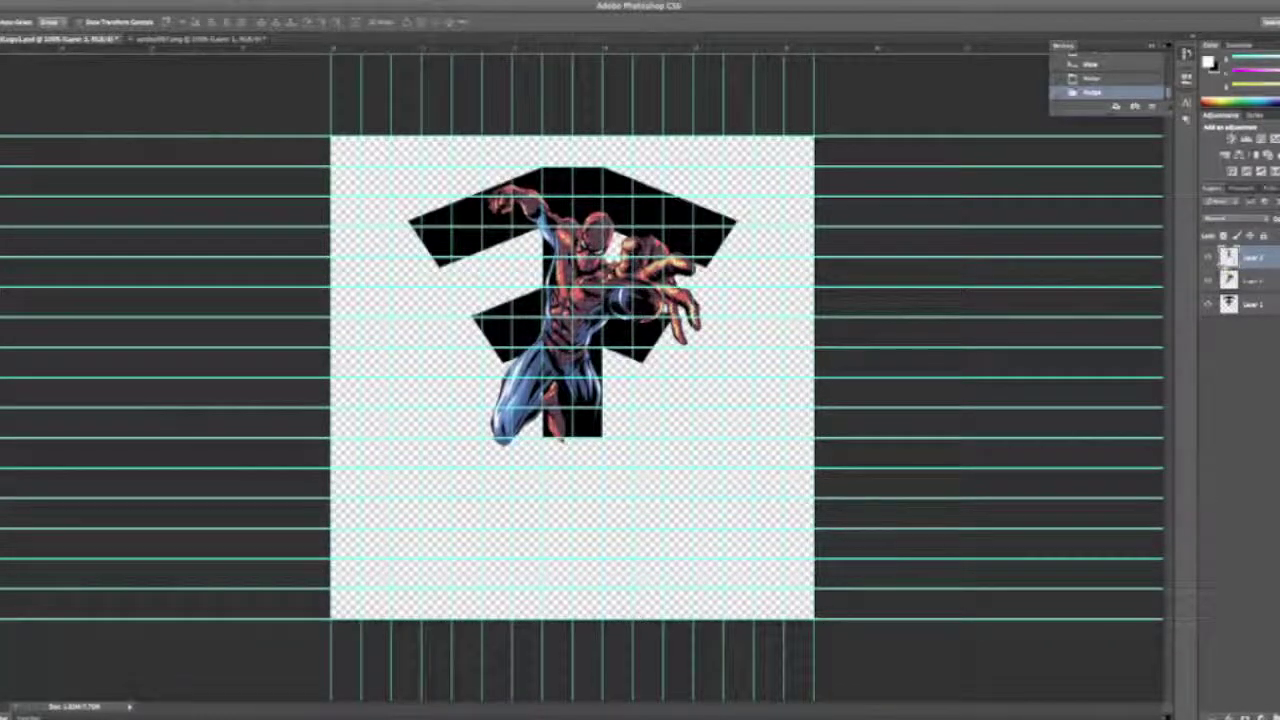
# Move the full Spider-Man figure down and right of the symbol and quick-select its head, reaching arm and hand.
pyautogui.click(1216, 282)
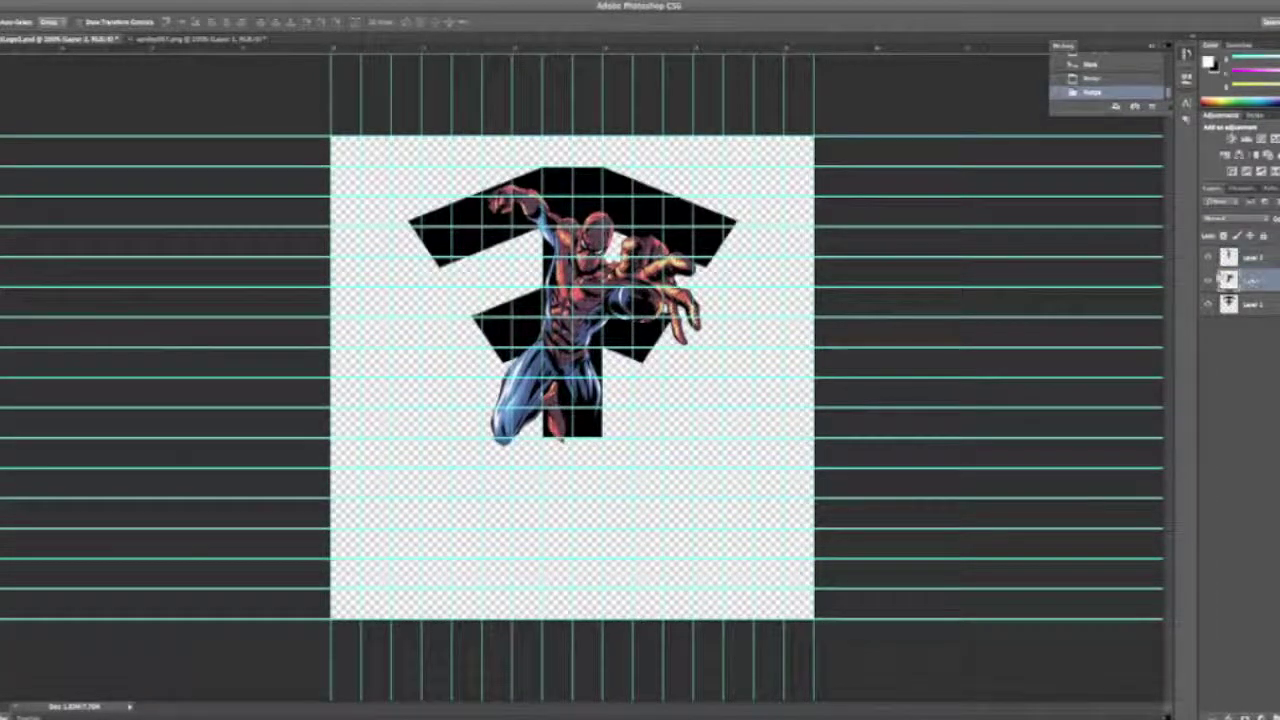
pyautogui.moveTo(600, 300); pyautogui.dragTo(653, 368)
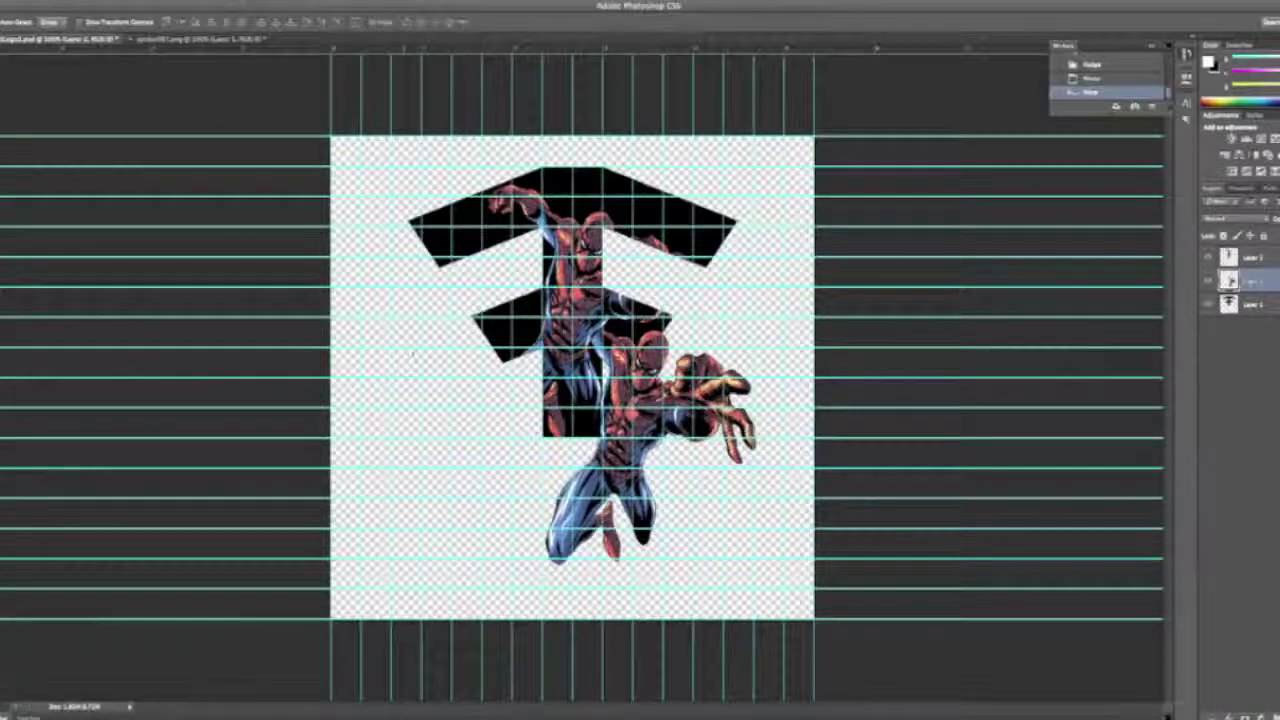
pyautogui.click(1, 102)
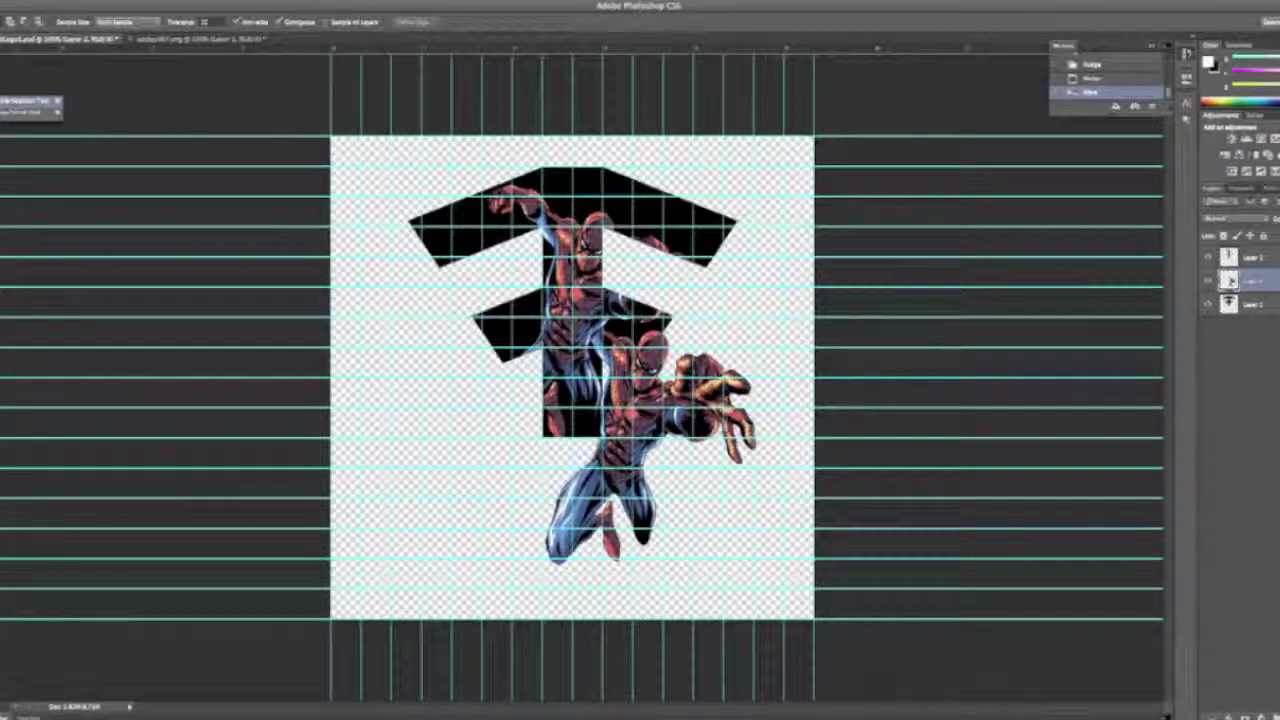
pyautogui.click(20, 101)
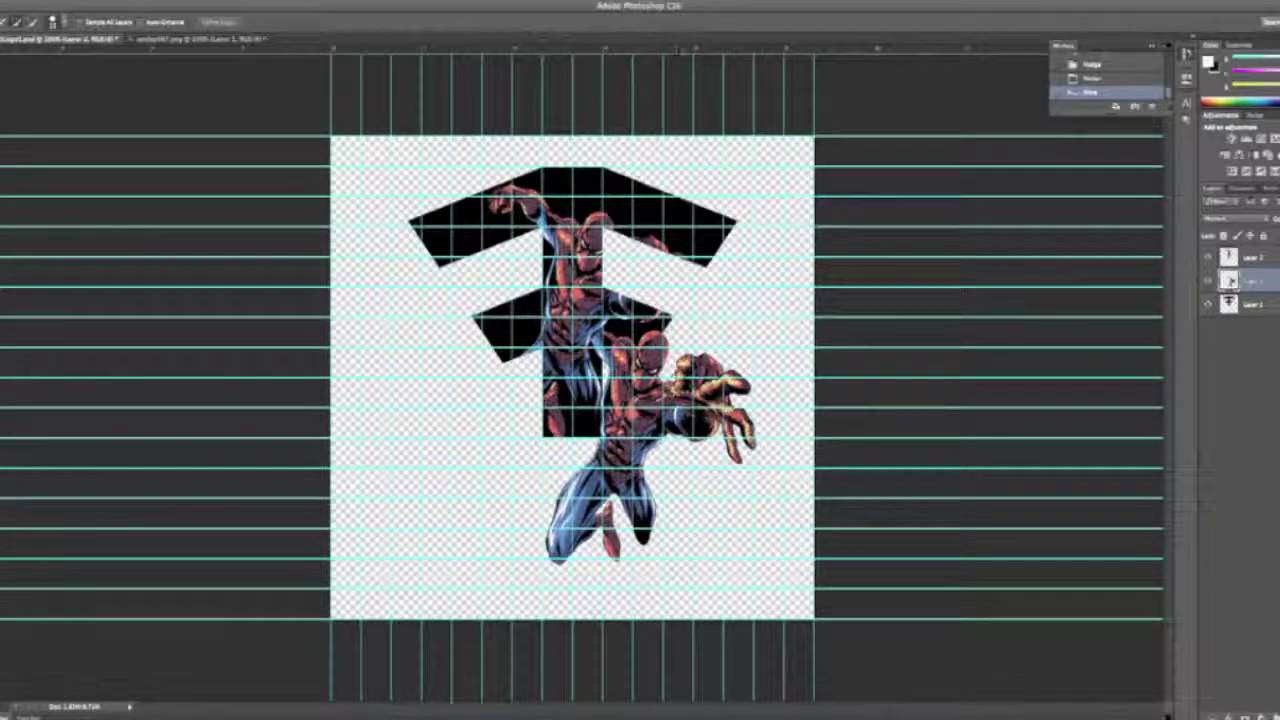
pyautogui.click(705, 347)
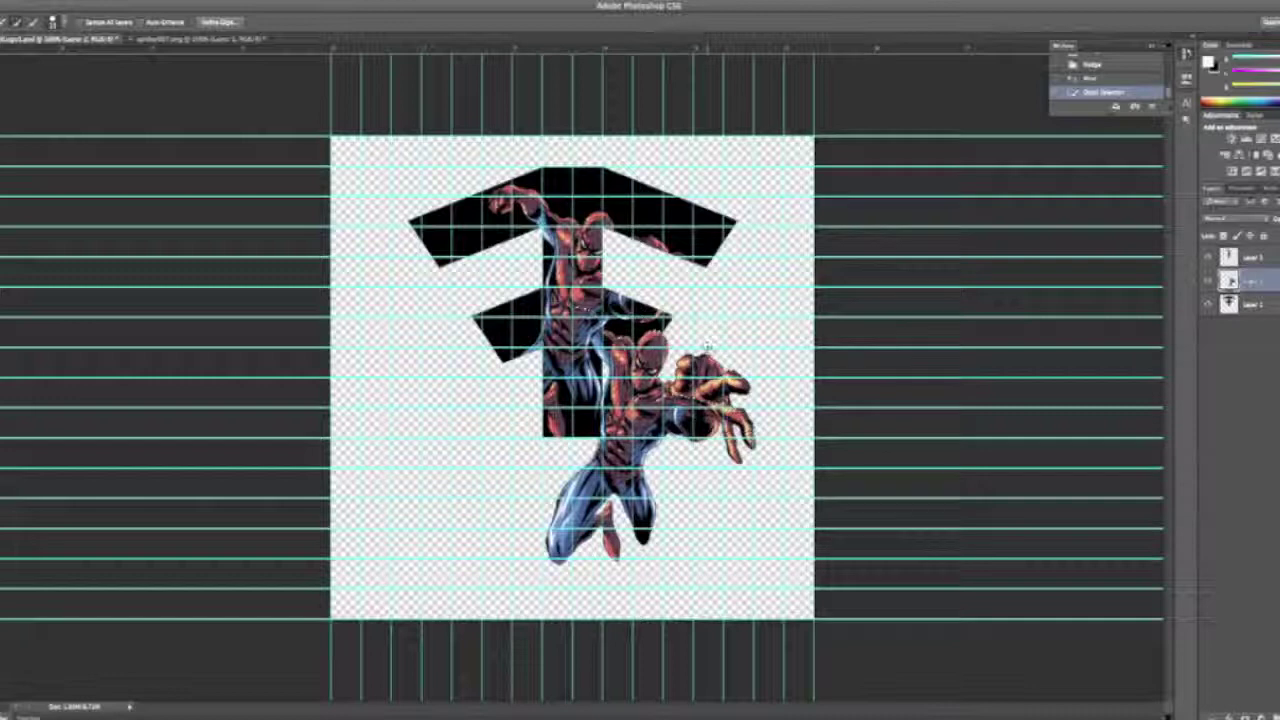
pyautogui.click(734, 418)
pyautogui.click(742, 438)
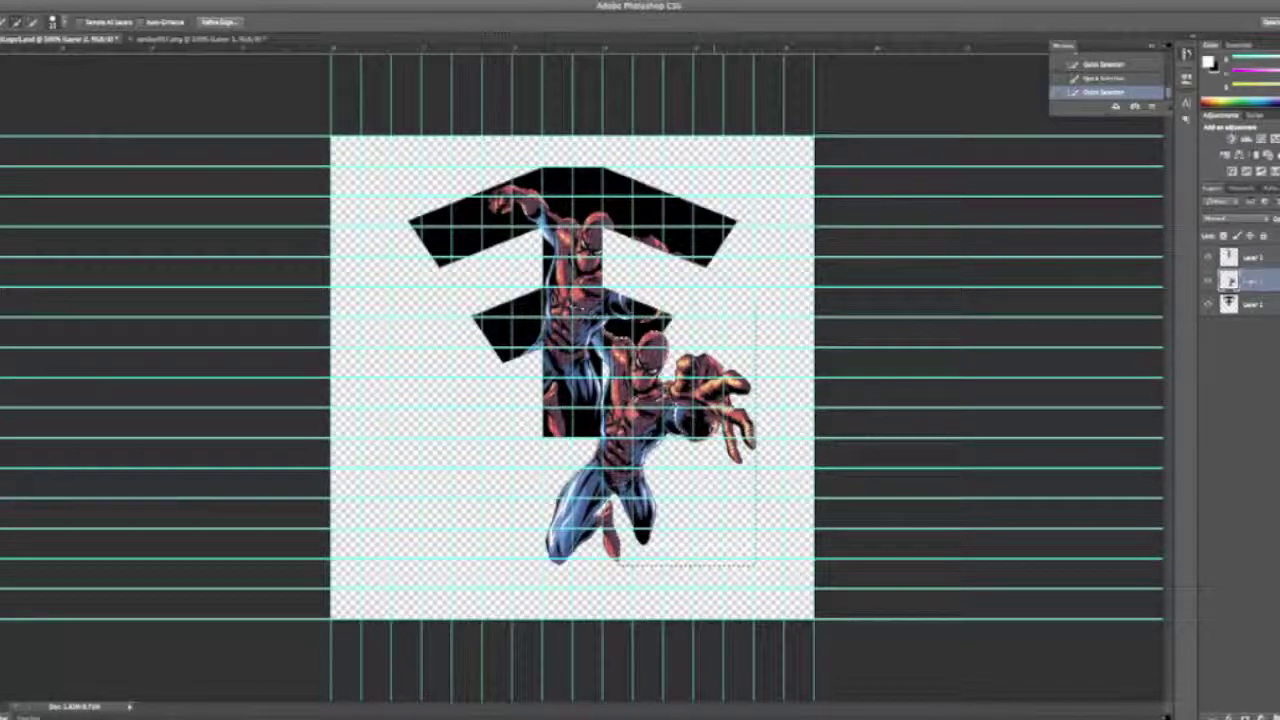
# Undo the latest quick selection strokes around the reaching hand.
pyautogui.click(48, 1)
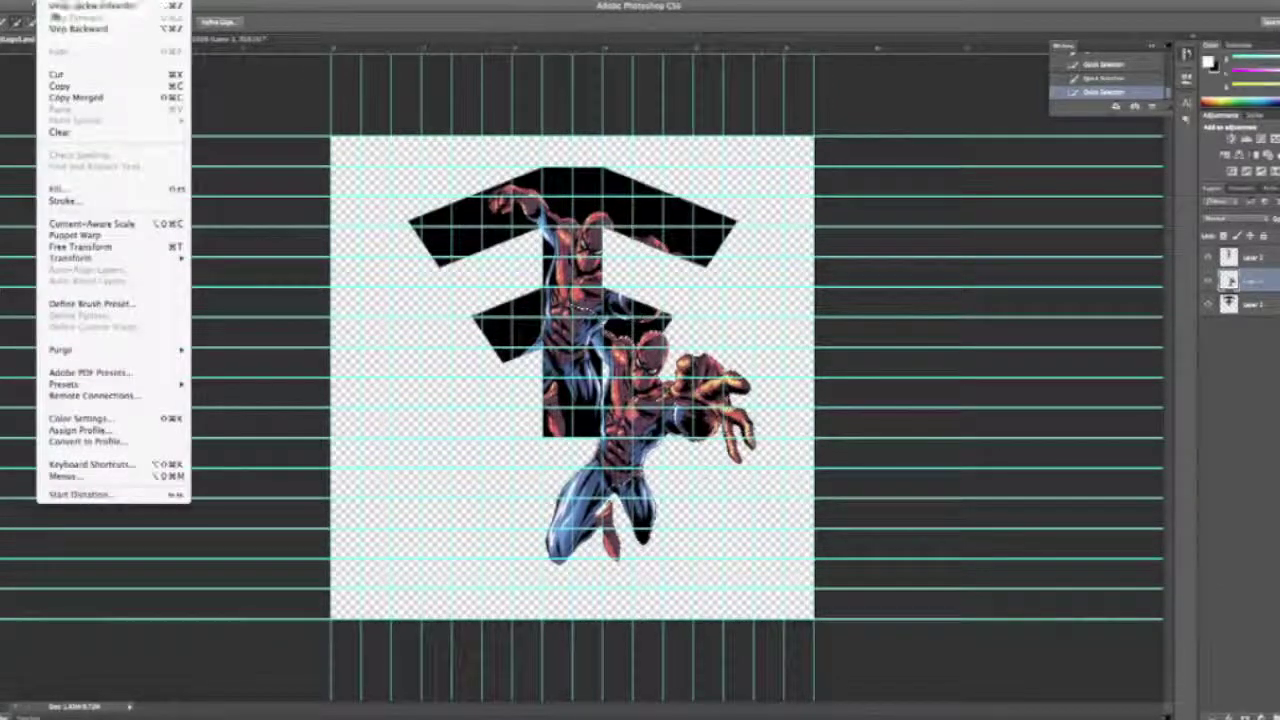
pyautogui.click(58, 5)
pyautogui.click(58, 4)
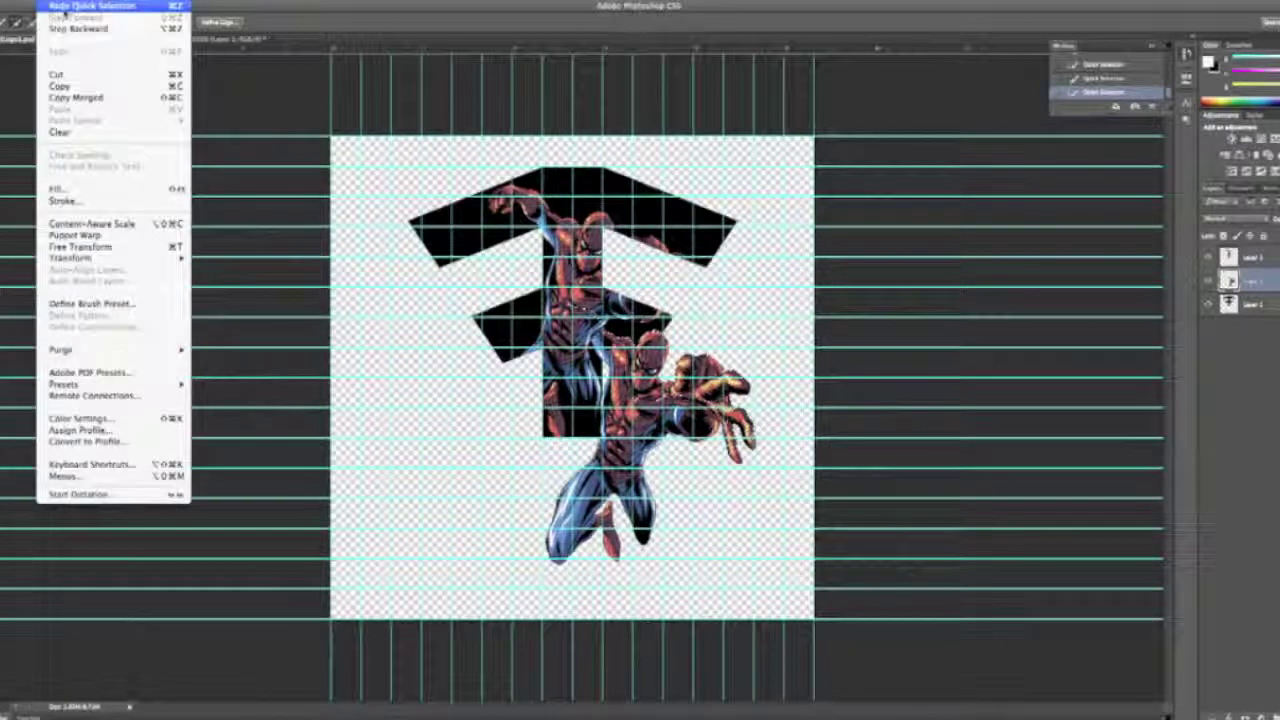
pyautogui.click(58, 4)
pyautogui.click(58, 5)
pyautogui.click(58, 5)
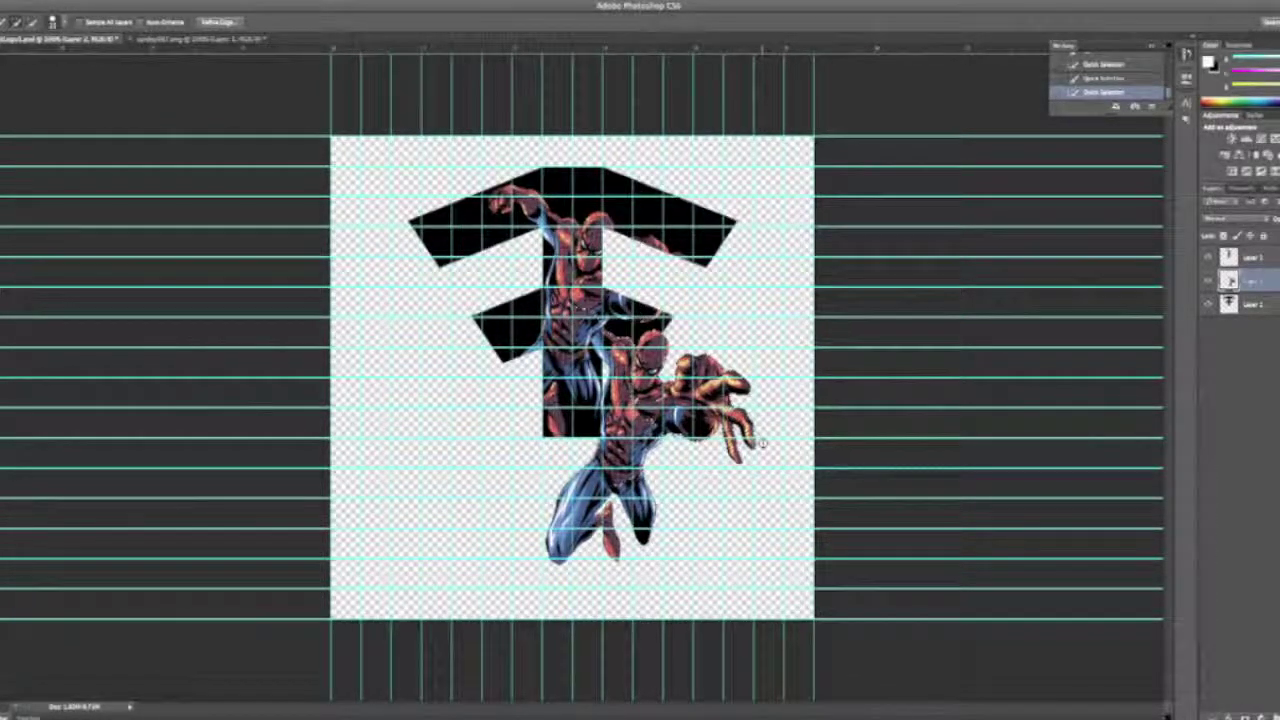
# Copy the selected head and reaching arm into spidey087.png and place the piece below the clipped figure.
pyautogui.press('v')
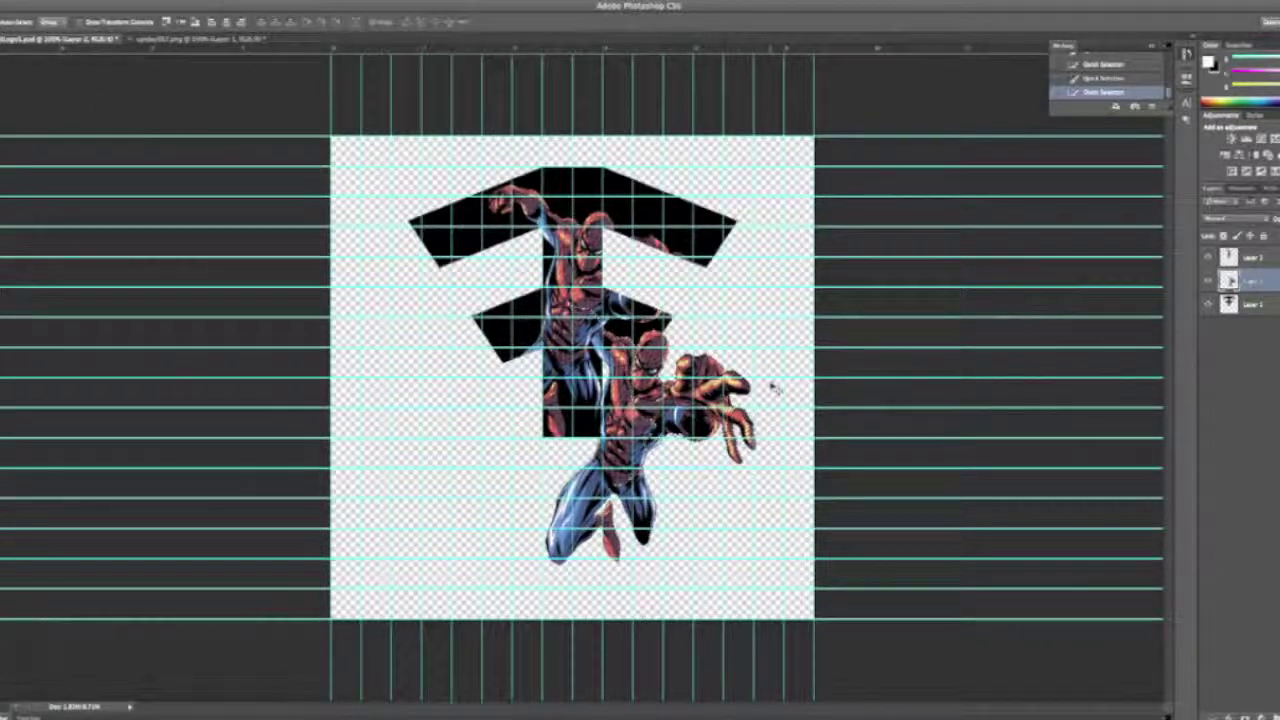
pyautogui.moveTo(693, 384)
pyautogui.mouseDown()
pyautogui.moveTo(671, 384)
pyautogui.moveTo(693, 384)
pyautogui.mouseUp()
pyautogui.moveTo(664, 385); pyautogui.dragTo(243, 40)
pyautogui.moveTo(508, 476); pyautogui.dragTo(490, 482)
# Deselect in QuietLogo1.psd and move the full Spider-Man figure to the canvas's lower-left corner.
pyautogui.click(95, 38)
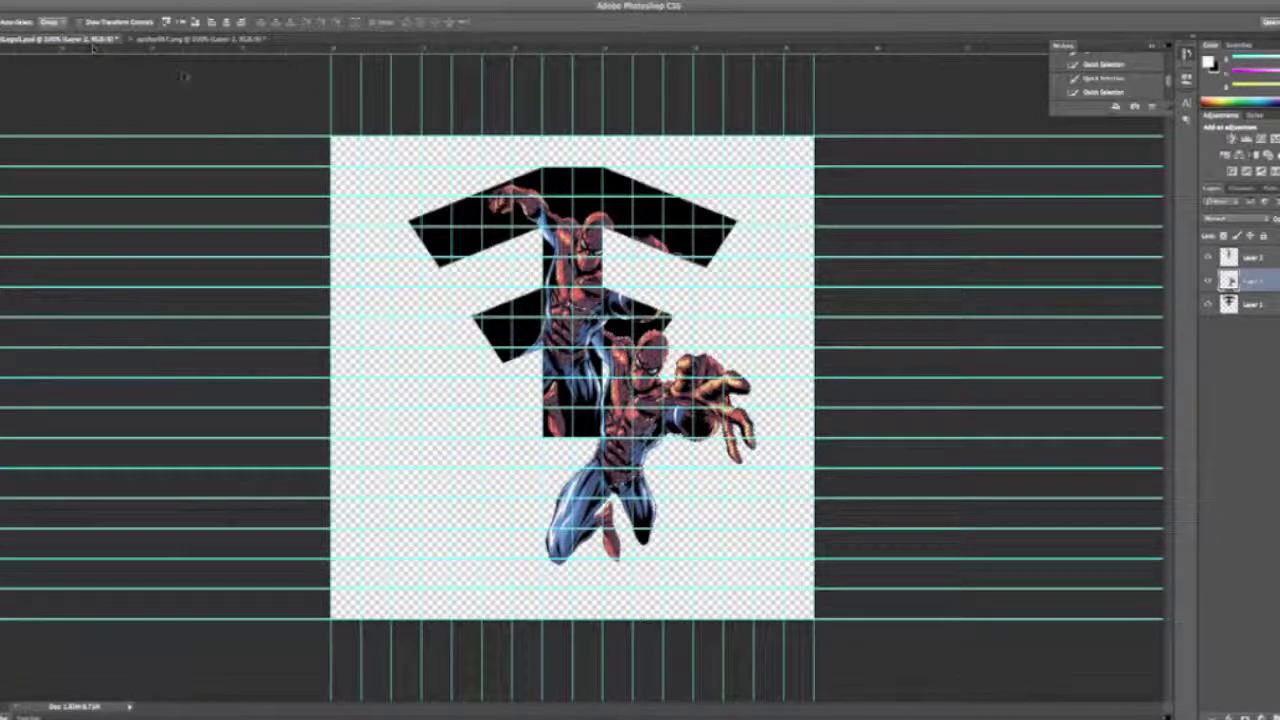
pyautogui.press('super+d')
pyautogui.moveTo(645, 405); pyautogui.dragTo(405, 470)
# Bring the head-and-arm piece from spidey087.png back into QuietLogo1.psd, placed below and right of the symbol.
pyautogui.click(168, 38)
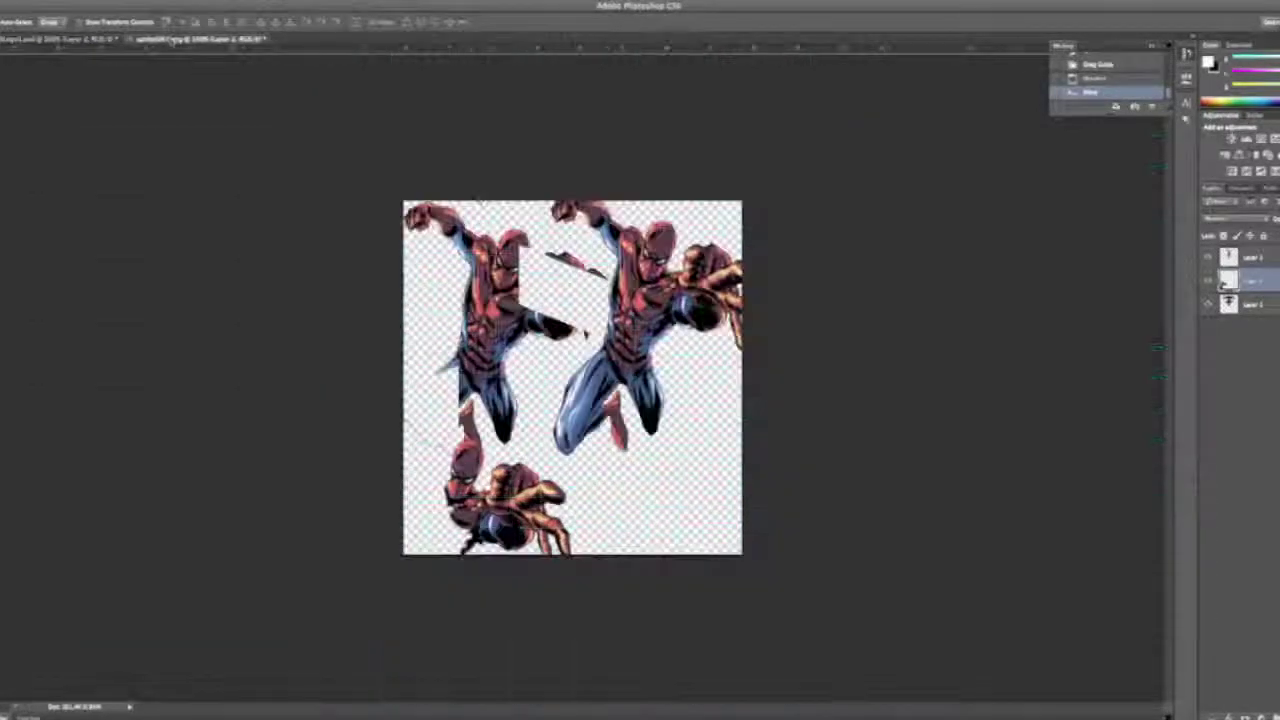
pyautogui.moveTo(504, 478); pyautogui.dragTo(72, 42)
pyautogui.moveTo(594, 457); pyautogui.dragTo(718, 395)
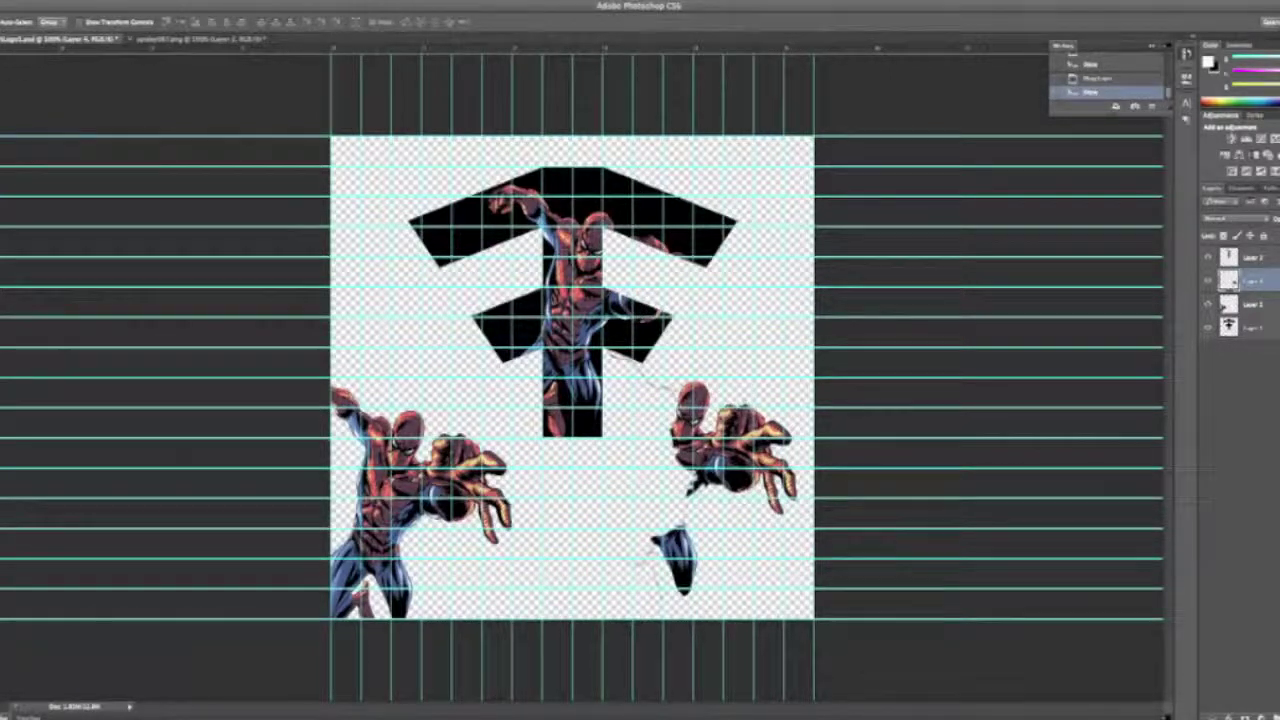
# Erase the leftover leg fragment and stray outline pixels from the head-and-arm piece, keeping the head, arm and hand.
pyautogui.press('e')
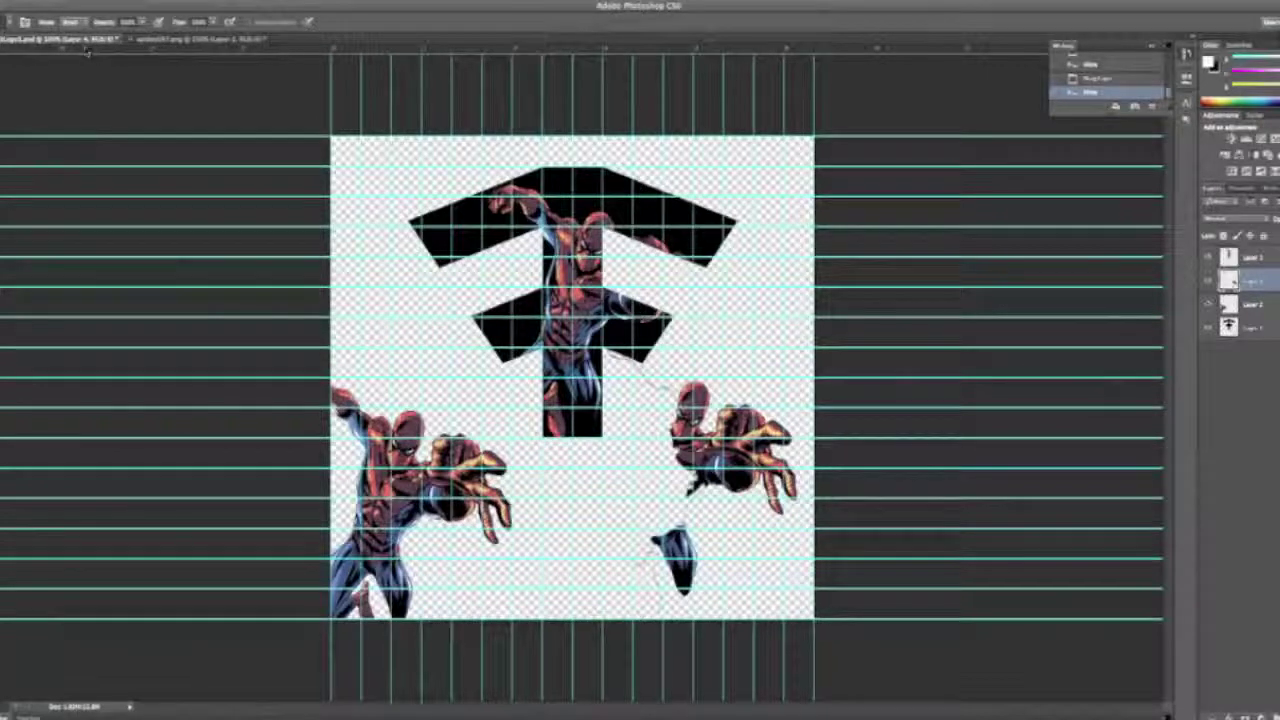
pyautogui.click(11, 23)
pyautogui.doubleClick(60, 44)
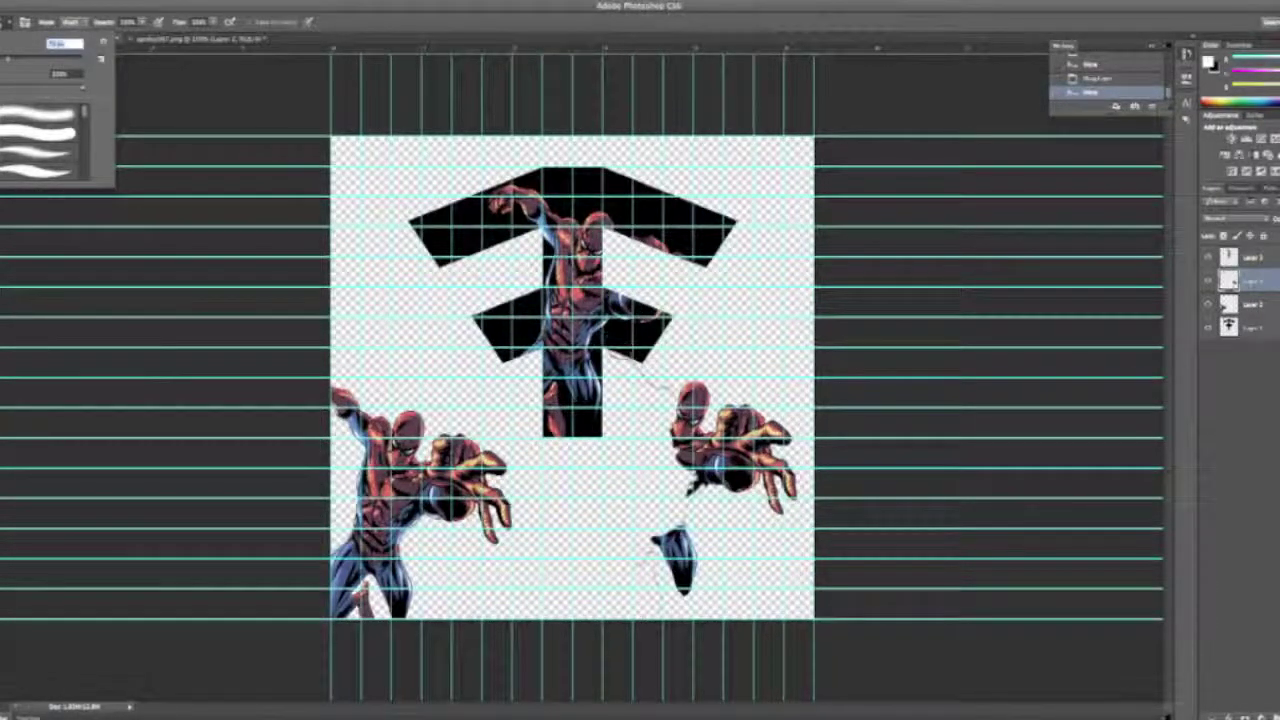
pyautogui.click(643, 561)
pyautogui.moveTo(641, 562)
pyautogui.mouseDown()
pyautogui.moveTo(664, 601)
pyautogui.moveTo(630, 604)
pyautogui.moveTo(687, 571)
pyautogui.moveTo(677, 541)
pyautogui.moveTo(664, 548)
pyautogui.moveTo(681, 500)
pyautogui.mouseUp()
pyautogui.moveTo(603, 360)
pyautogui.mouseDown()
pyautogui.moveTo(638, 362)
pyautogui.moveTo(656, 386)
pyautogui.moveTo(644, 435)
pyautogui.mouseUp()
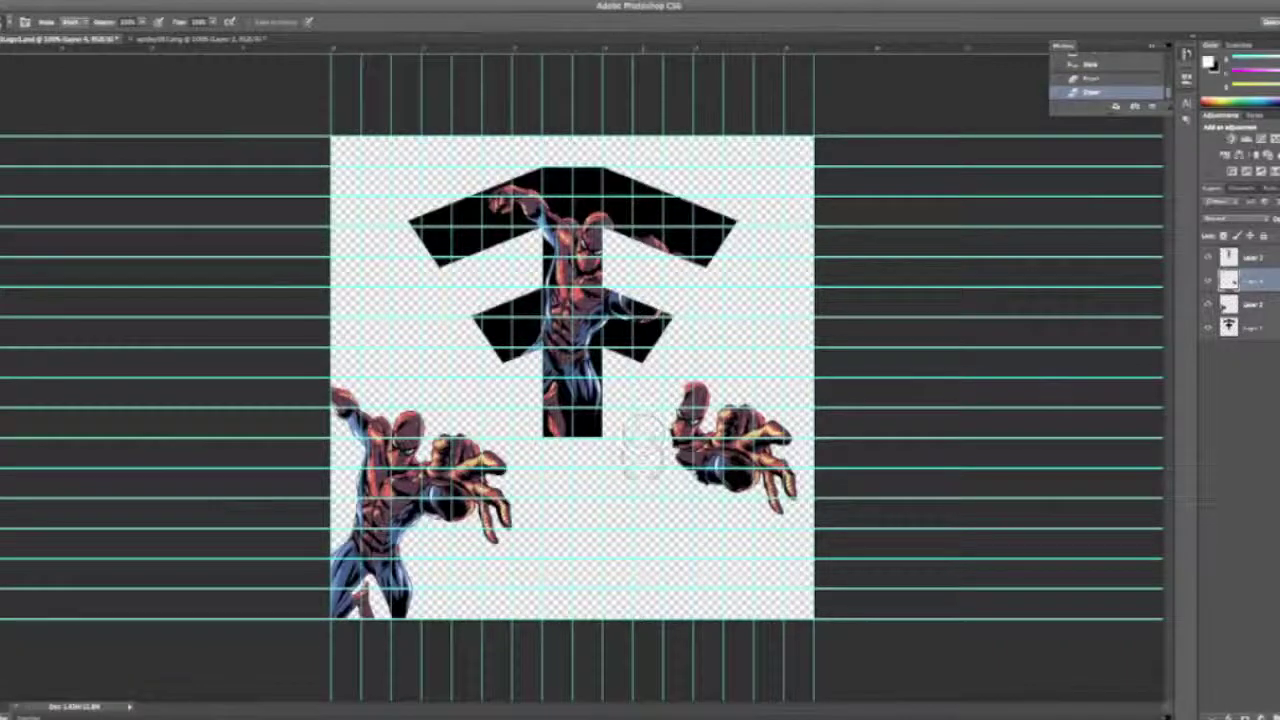
# Put the head-and-arm layer at the top of the stack and align it with the clipped figure on the symbol.
pyautogui.press('v')
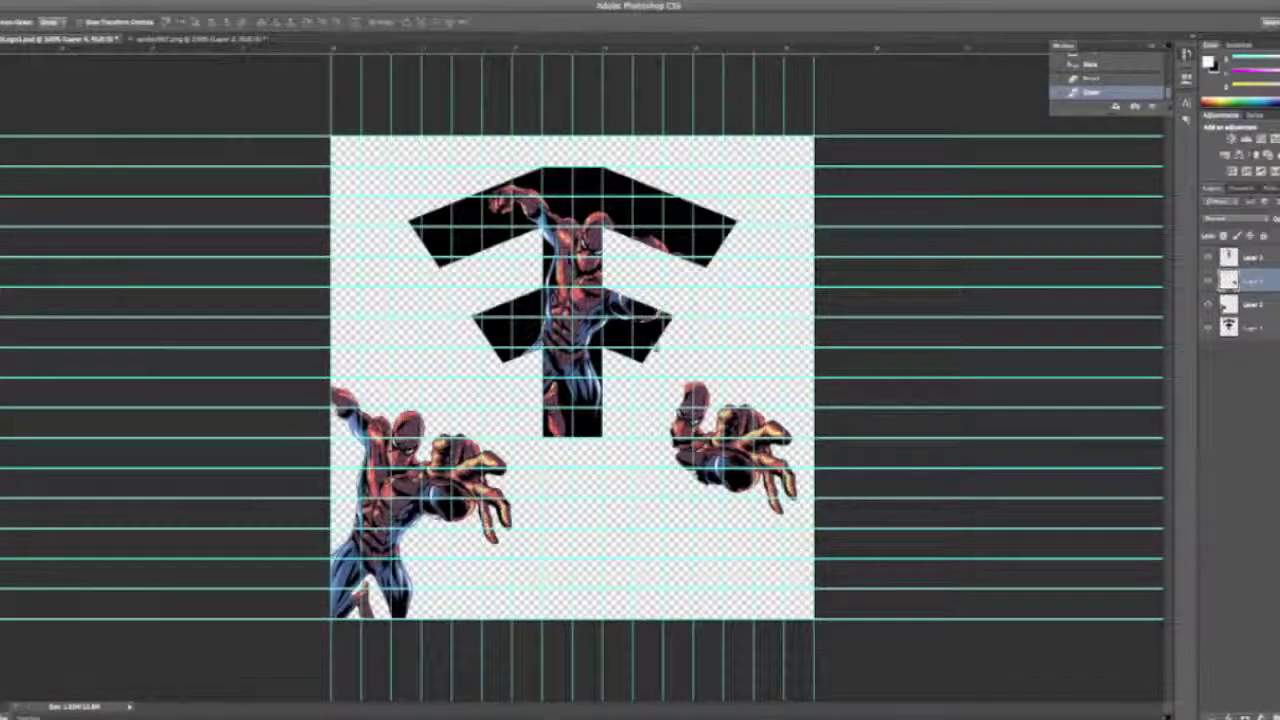
pyautogui.moveTo(742, 459); pyautogui.dragTo(645, 275)
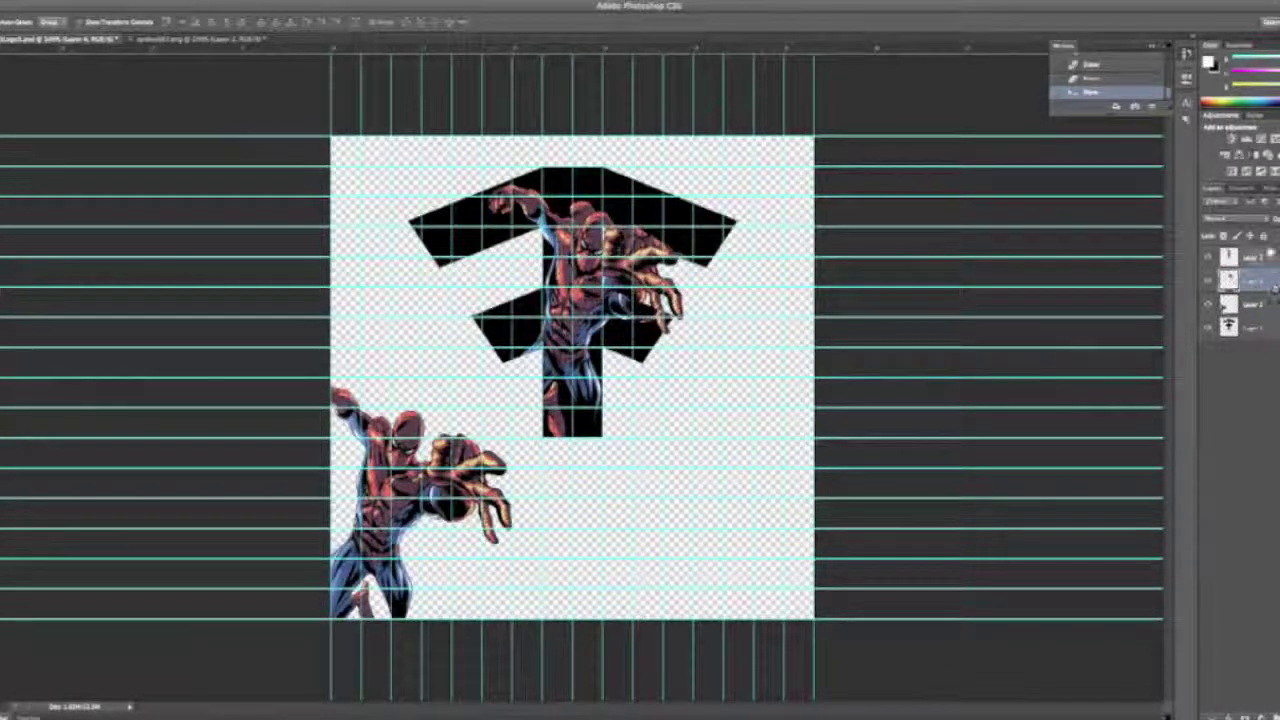
pyautogui.moveTo(1265, 283); pyautogui.dragTo(1262, 257)
pyautogui.moveTo(594, 232); pyautogui.dragTo(615, 257)
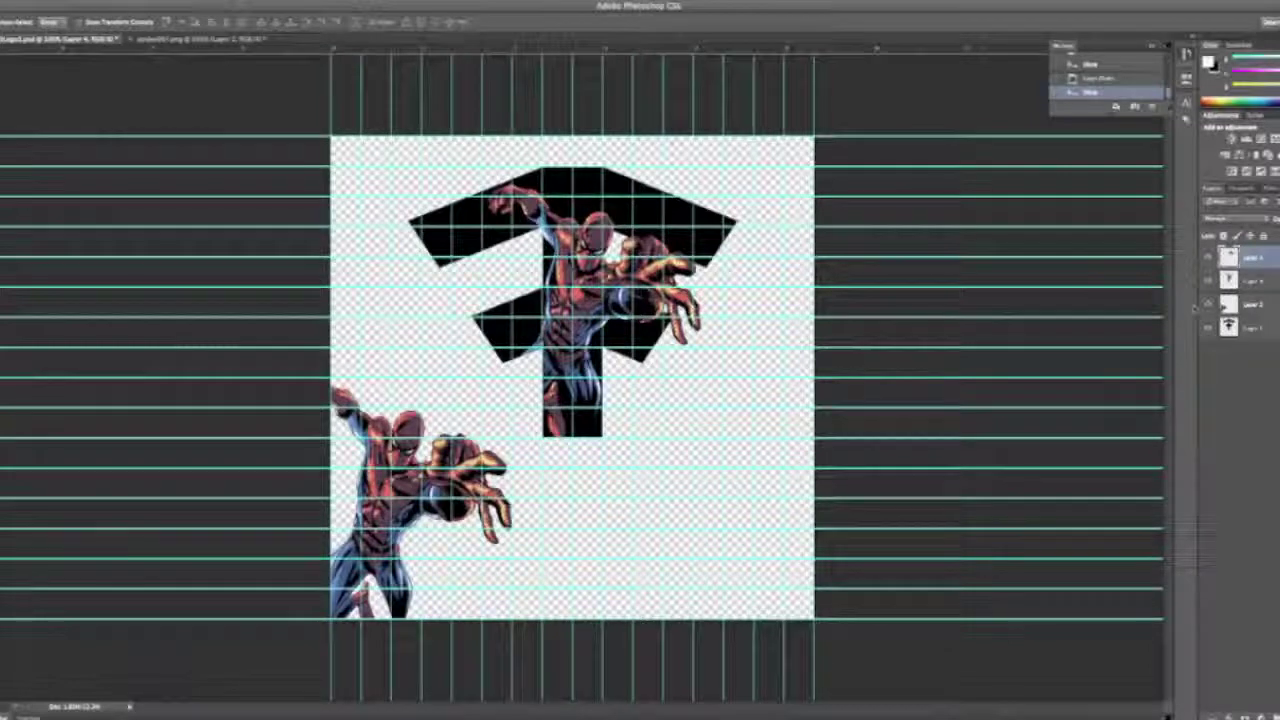
# Check the head-and-arm layer's alignment by toggling its visibility, and delete Layer 2 with the leftover full figure.
pyautogui.click(1207, 260)
pyautogui.click(1207, 260)
pyautogui.click(1207, 261)
pyautogui.keyDown('alt'); pyautogui.click(1207, 266); pyautogui.keyUp('alt')
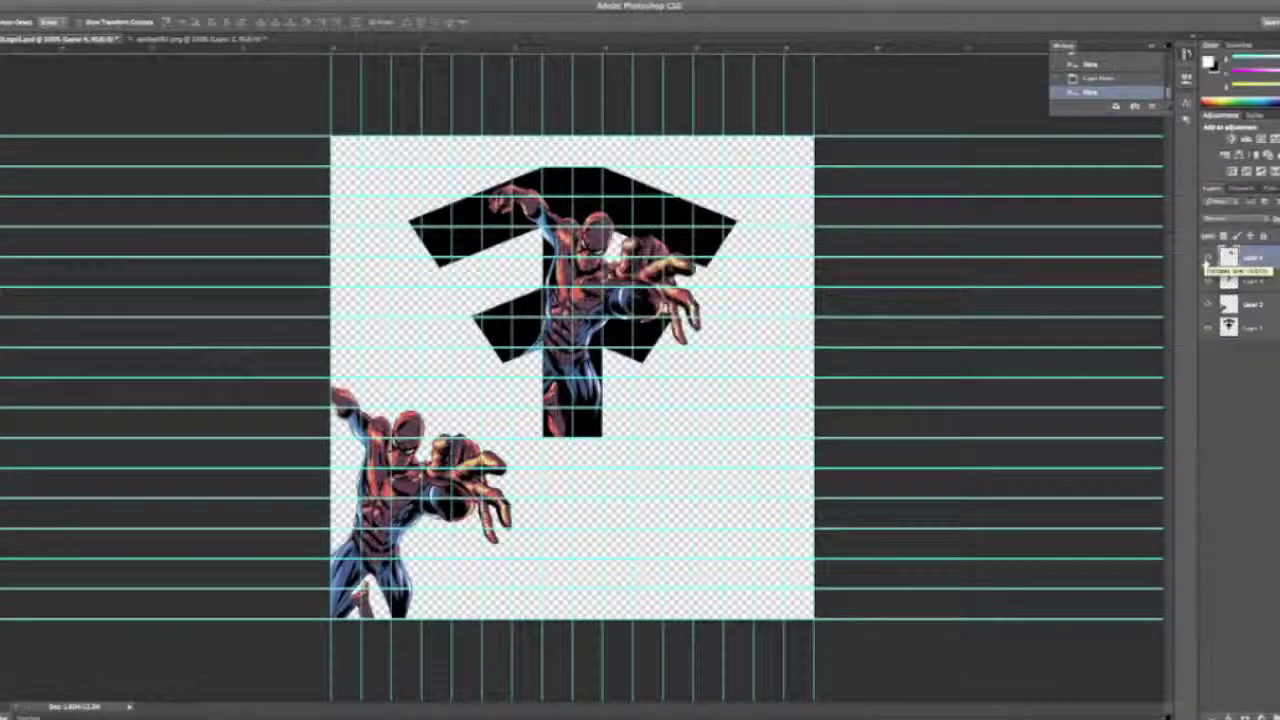
pyautogui.keyDown('alt'); pyautogui.click(1207, 266); pyautogui.keyUp('alt')
pyautogui.keyDown('alt'); pyautogui.click(1207, 266); pyautogui.keyUp('alt')
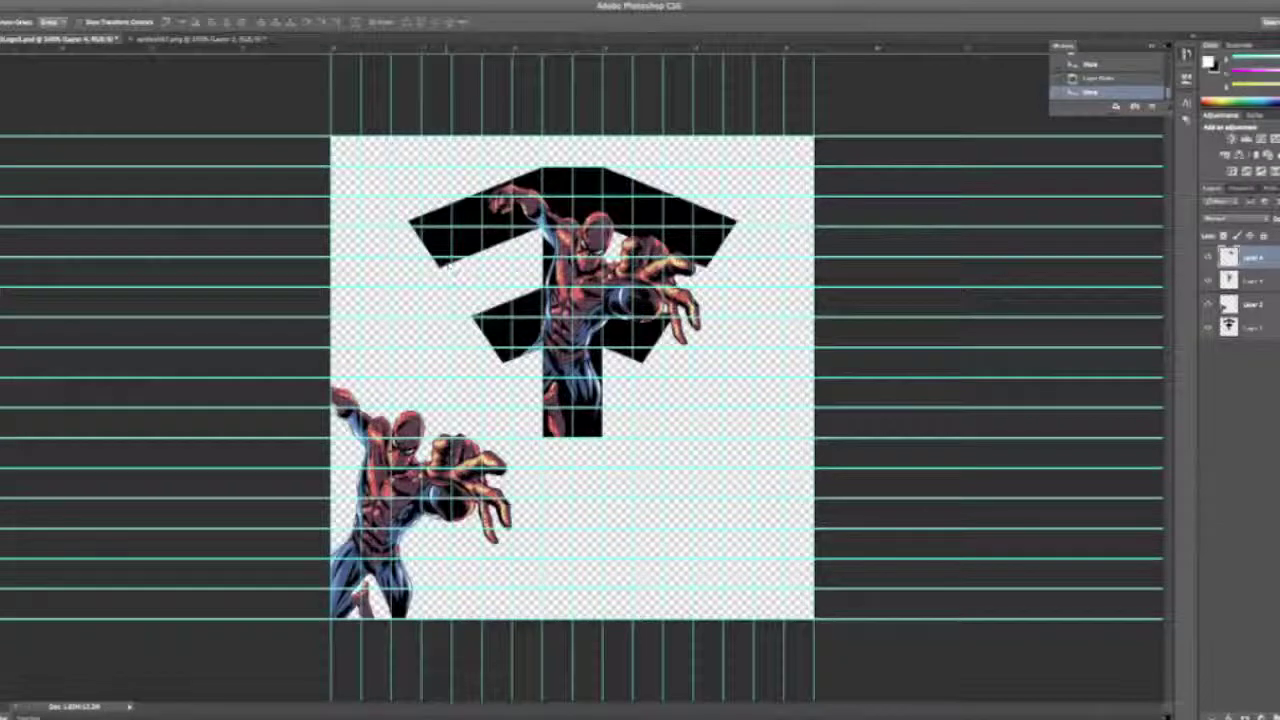
pyautogui.click(1274, 286)
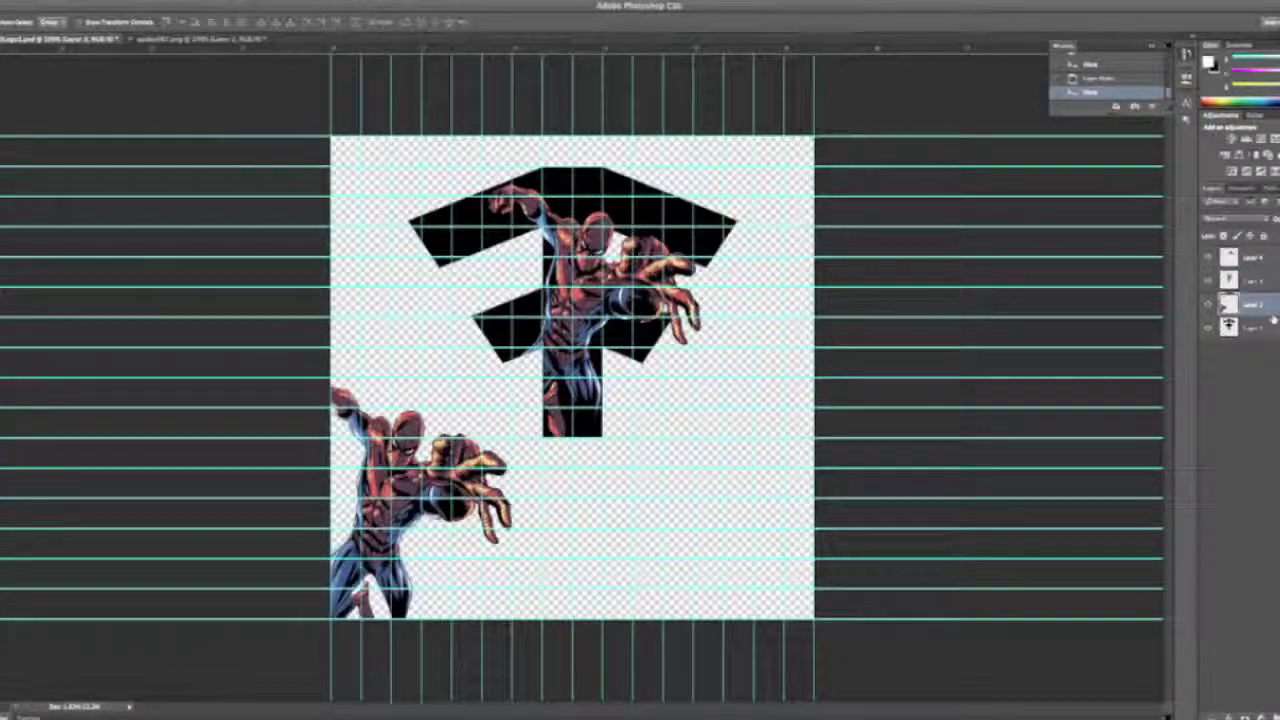
pyautogui.hotkey('ctrl', 'e')
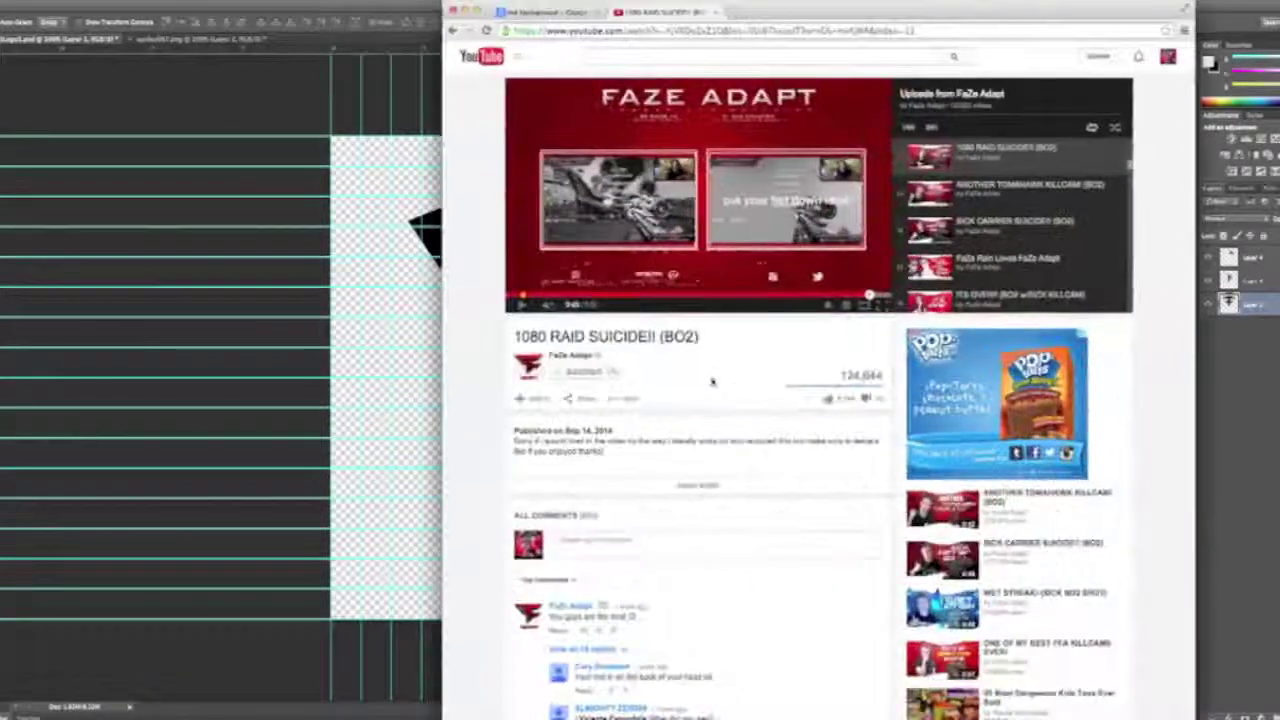
# Replace the "red background" query in the web browser's Google Images page with a search for "spiderman background".
pyautogui.click(719, 12)
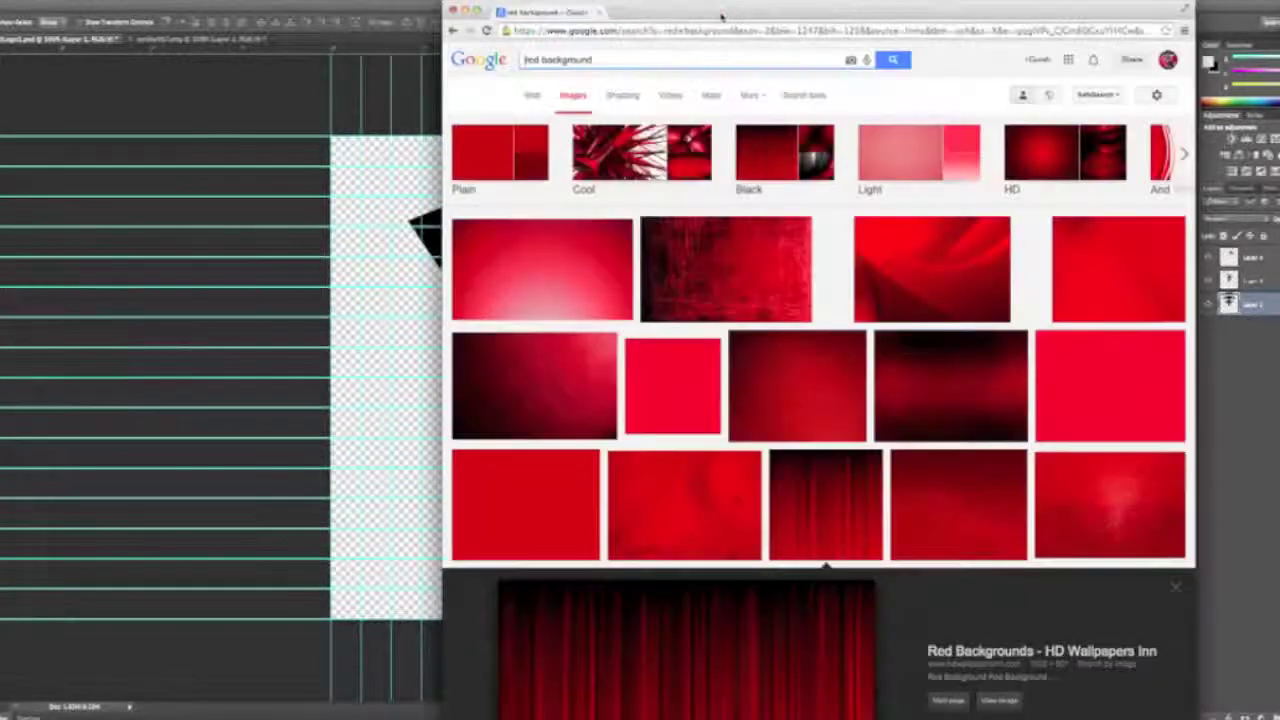
pyautogui.tripleClick(673, 59)
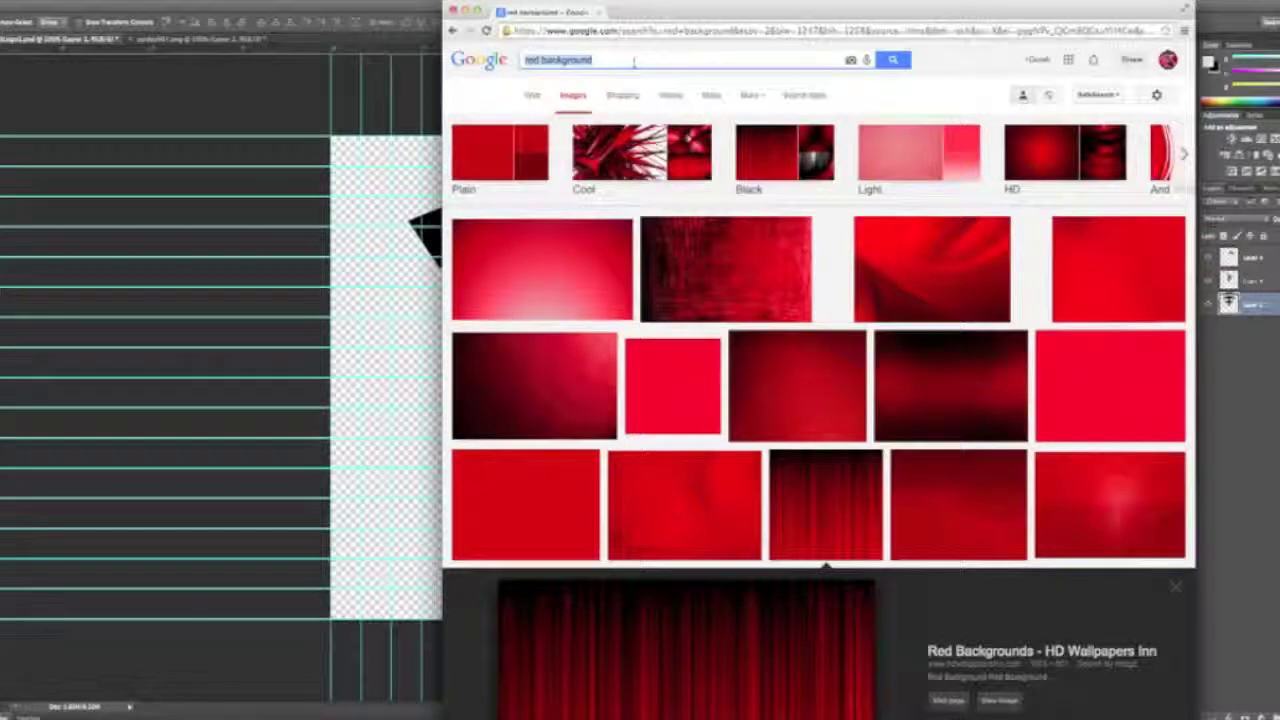
pyautogui.write('s lo')
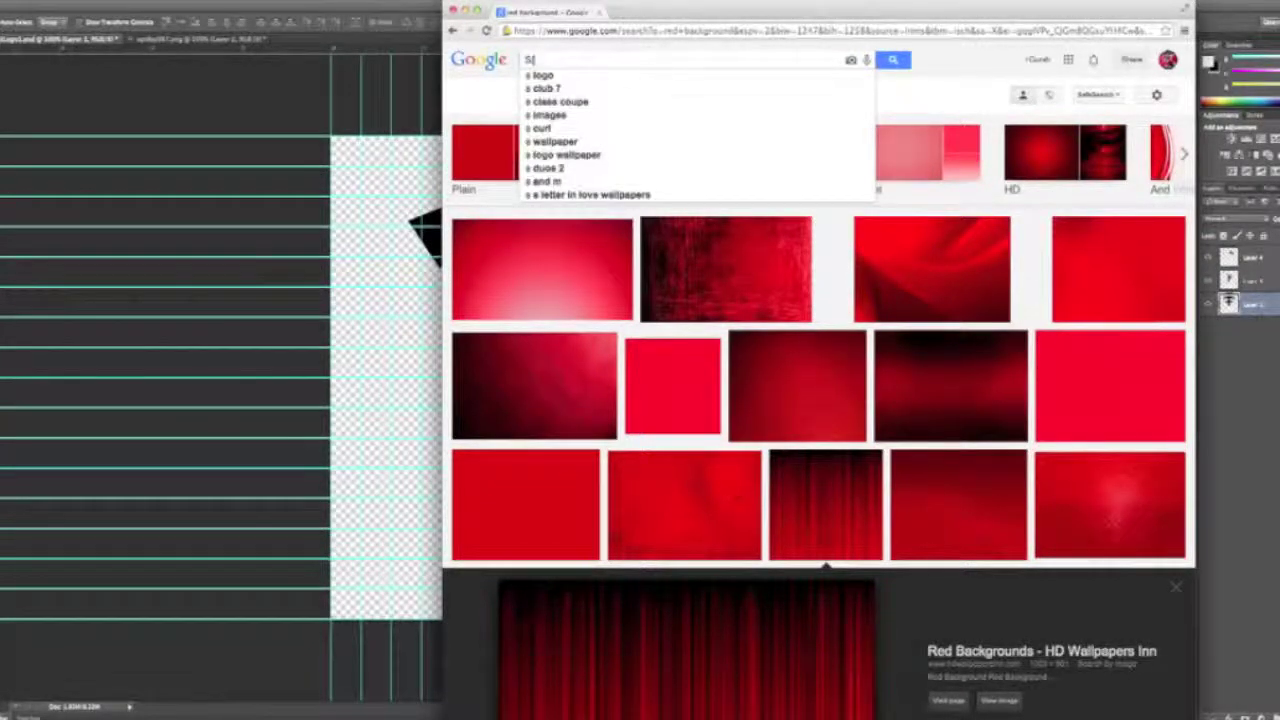
pyautogui.press('BackSpace')
pyautogui.press('BackSpace')
pyautogui.write('i')
pyautogui.press('BackSpace')
pyautogui.press('BackSpace')
pyautogui.press('BackSpace')
pyautogui.write('spiderm')
pyautogui.press('BackSpace')
pyautogui.press('BackSpace')
pyautogui.press('BackSpace')
pyautogui.press('BackSpace')
pyautogui.press('BackSpace')
pyautogui.press('BackSpace')
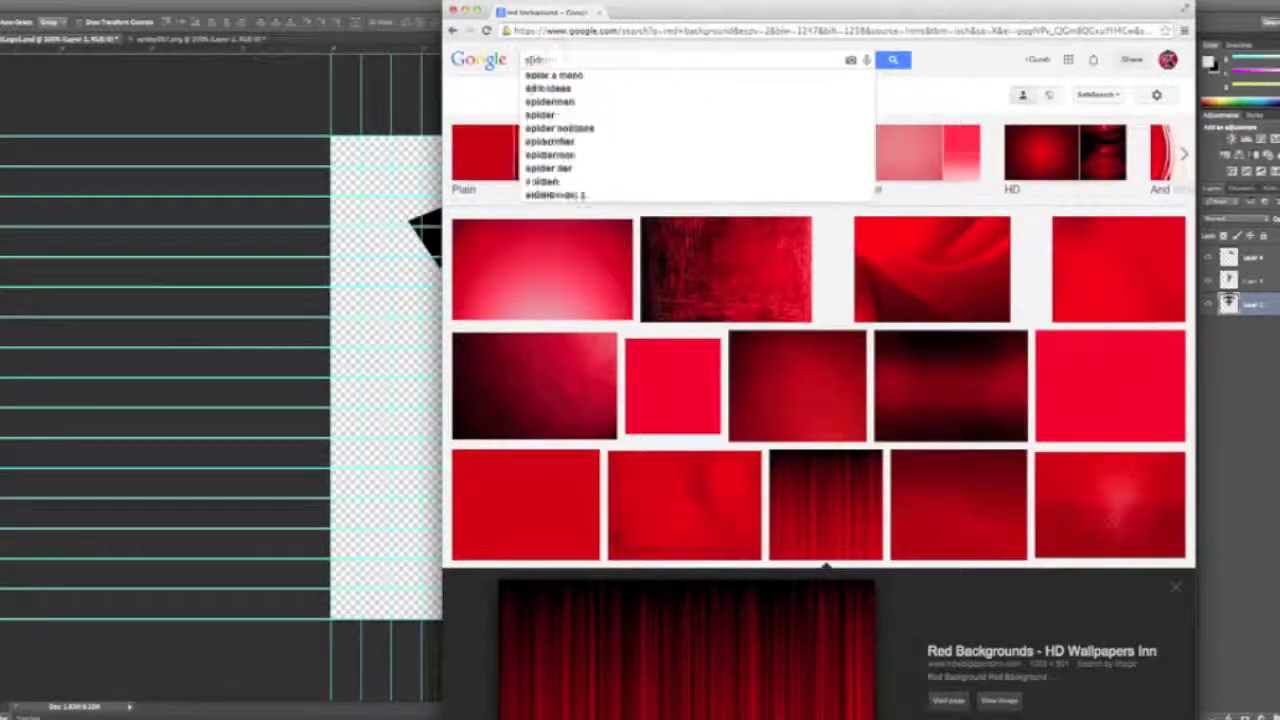
pyautogui.write('pide')
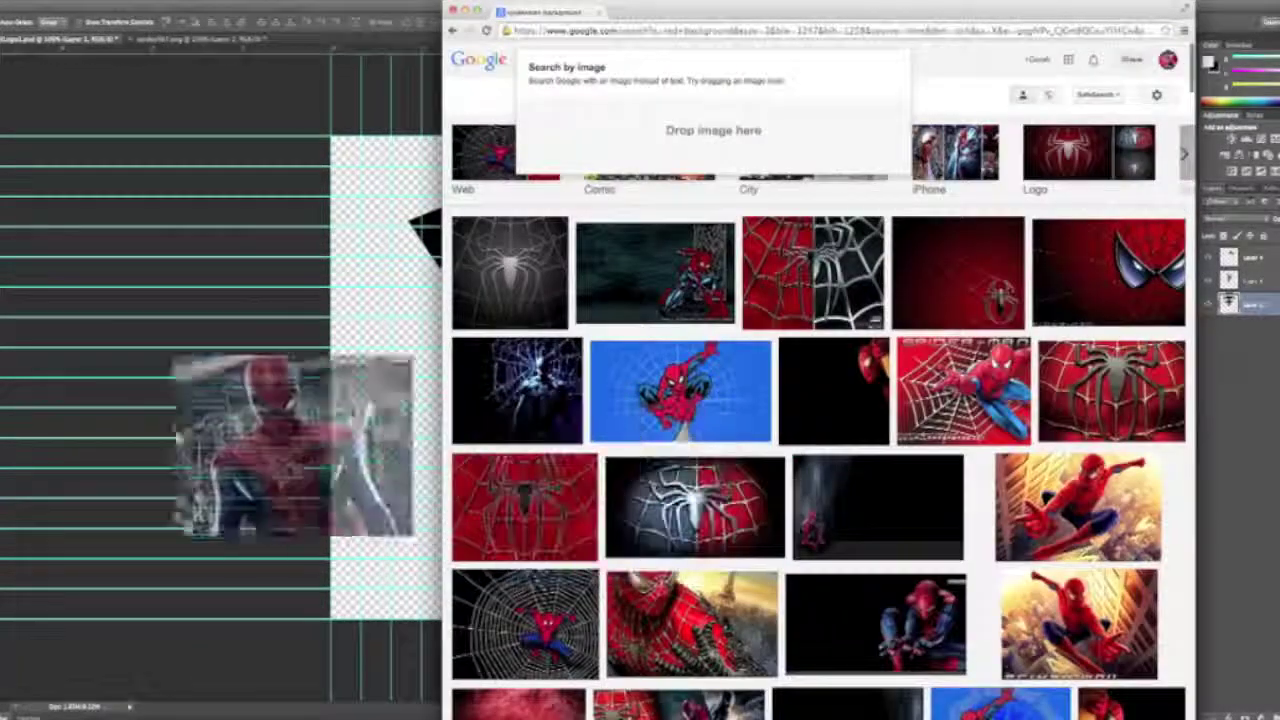
# Bring the Spider-Man city image into QuietLogo1.psd as the bottom layer, with his head at the canvas's left edge.
pyautogui.moveTo(292, 447); pyautogui.dragTo(268, 400)
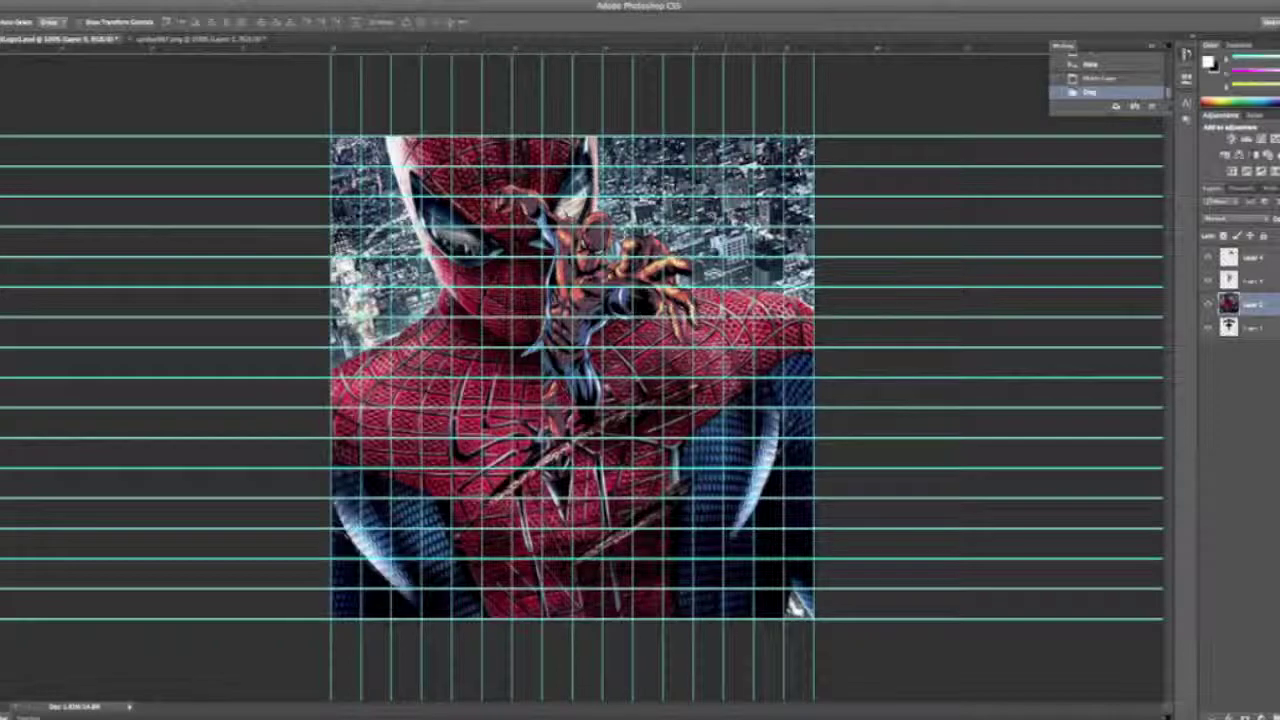
pyautogui.moveTo(742, 308); pyautogui.dragTo(571, 416)
pyautogui.moveTo(1266, 305); pyautogui.dragTo(1268, 352)
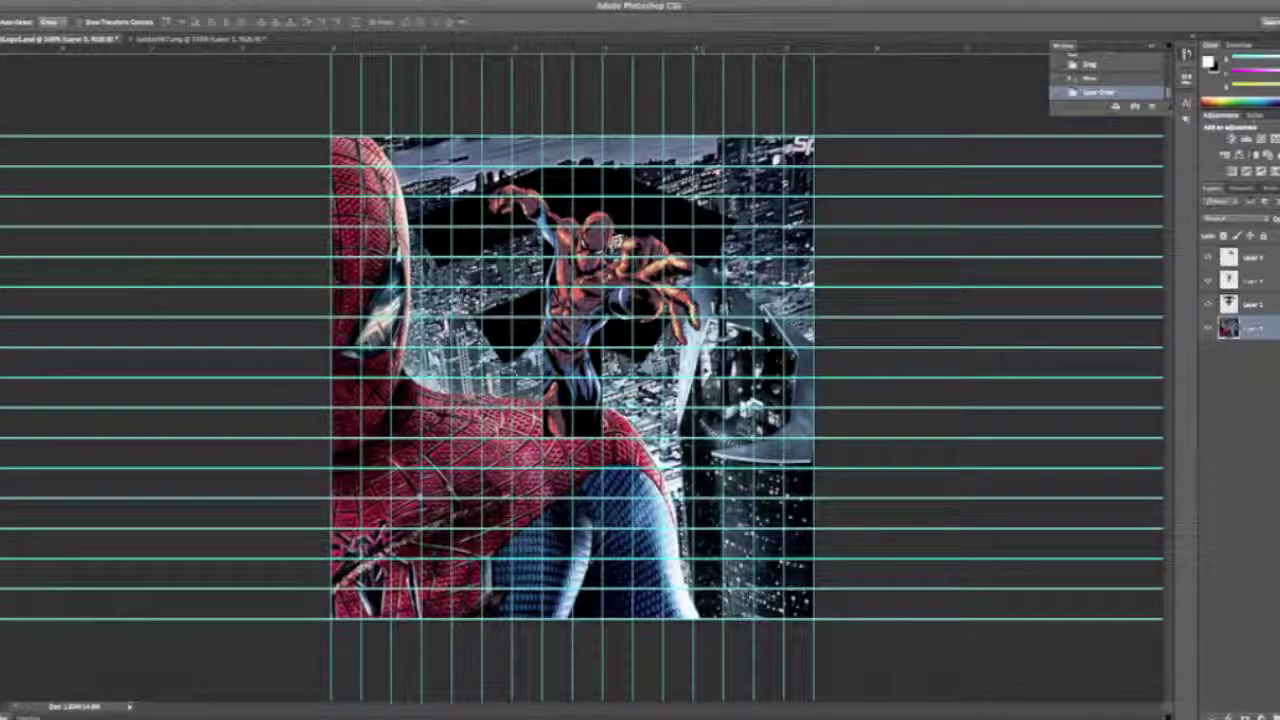
pyautogui.moveTo(729, 354); pyautogui.dragTo(729, 354)
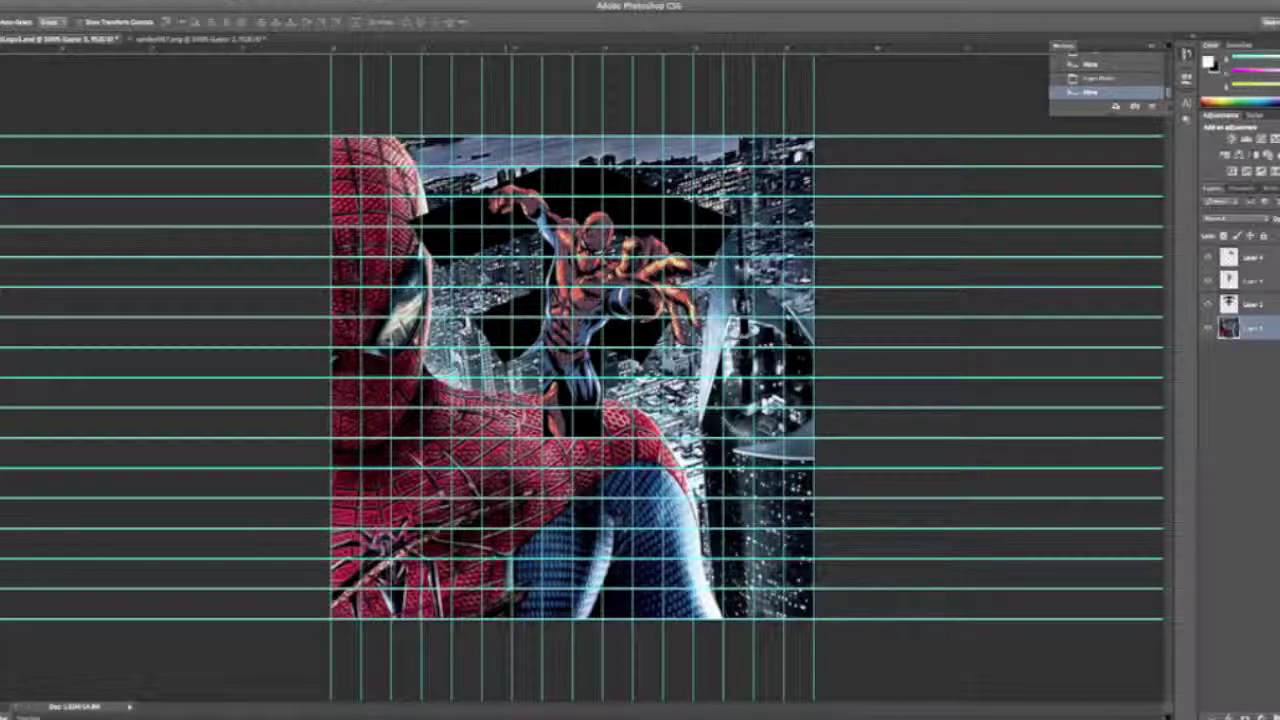
pyautogui.moveTo(492, 458)
pyautogui.mouseDown()
pyautogui.moveTo(483, 472)
pyautogui.moveTo(467, 466)
pyautogui.moveTo(492, 466)
pyautogui.mouseUp()
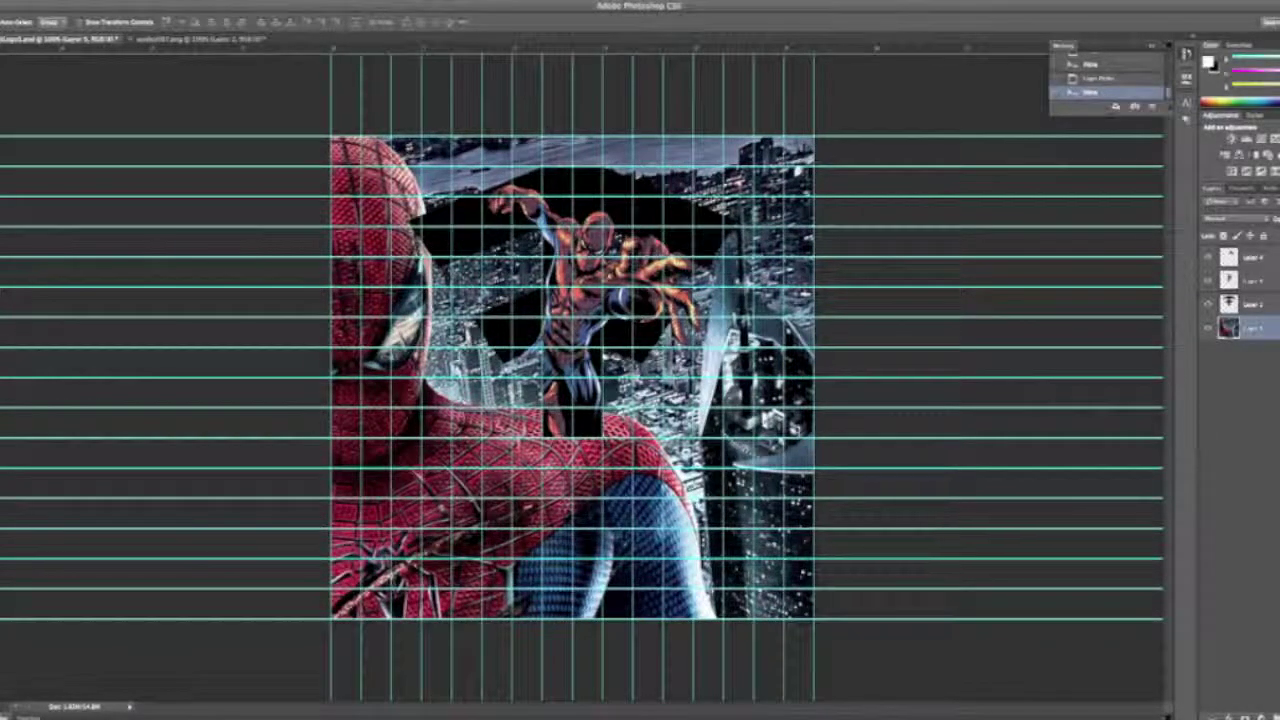
# Return to the browser's image results and open the related red web image with the black spider logo.
pyautogui.press('super+Tab')
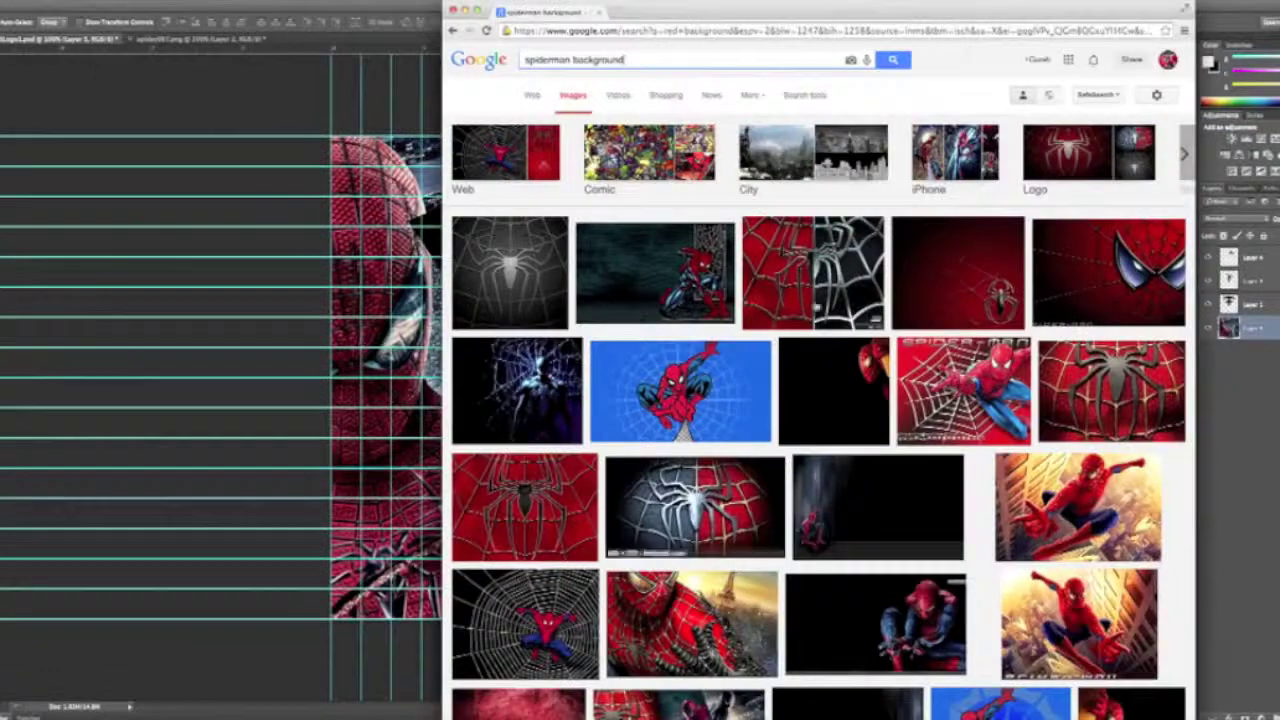
pyautogui.scroll(-3, 835, 300)
pyautogui.click(820, 150)
pyautogui.click(1019, 478)
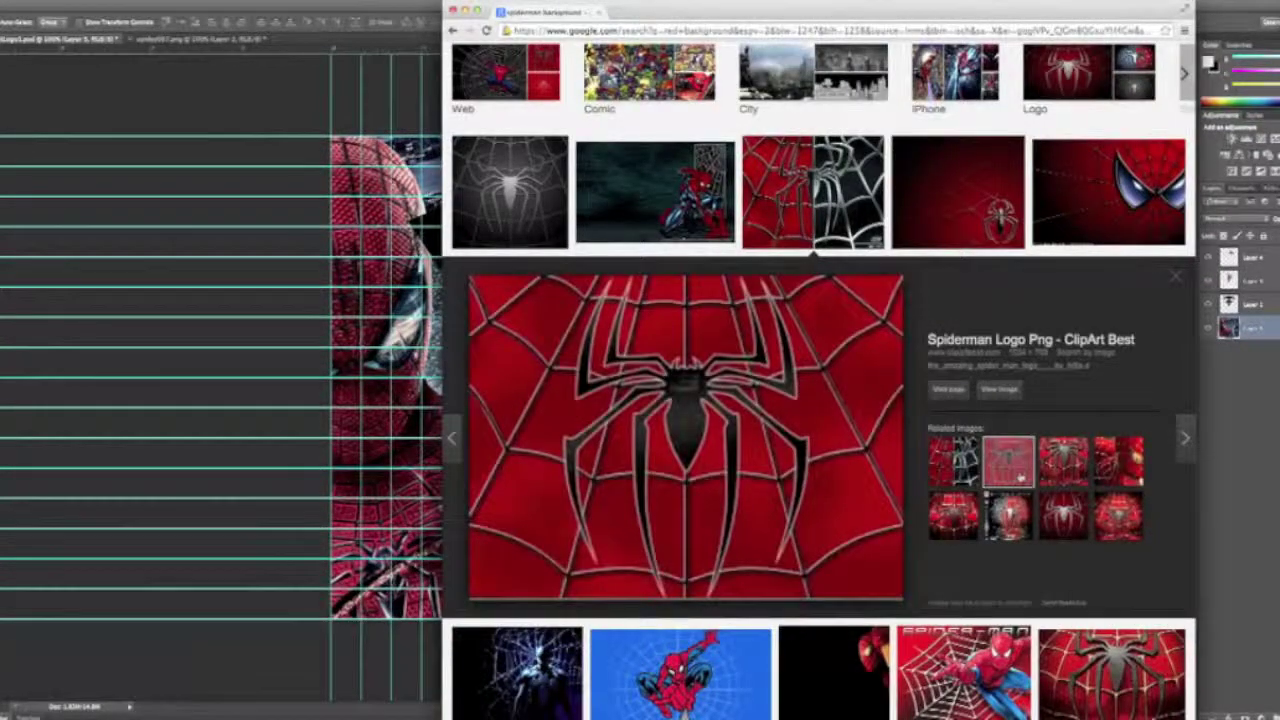
# Bring the red web image with the black spider into QuietLogo1.psd above the black symbol's layer and clip it to the symbol.
pyautogui.moveTo(678, 425); pyautogui.dragTo(228, 394)
pyautogui.moveTo(425, 377); pyautogui.dragTo(740, 299)
pyautogui.moveTo(1255, 327); pyautogui.dragTo(1270, 303)
pyautogui.rightClick(1272, 303)
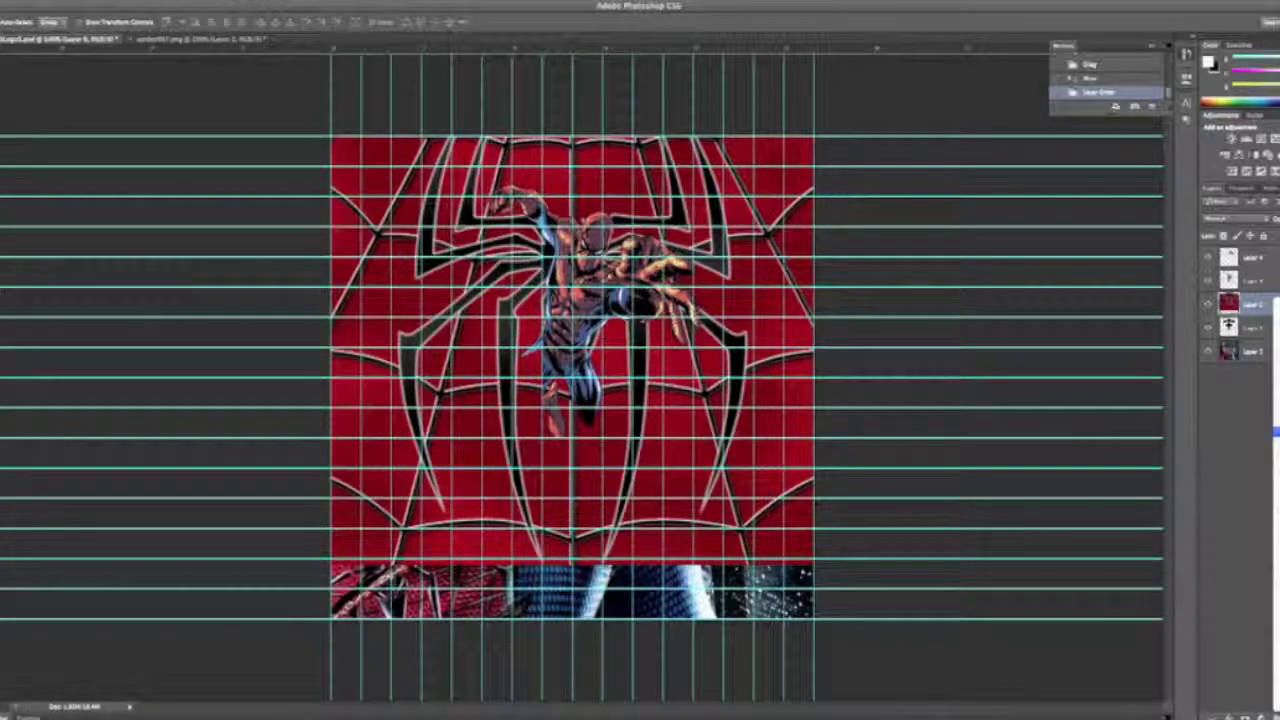
pyautogui.click(1276, 432)
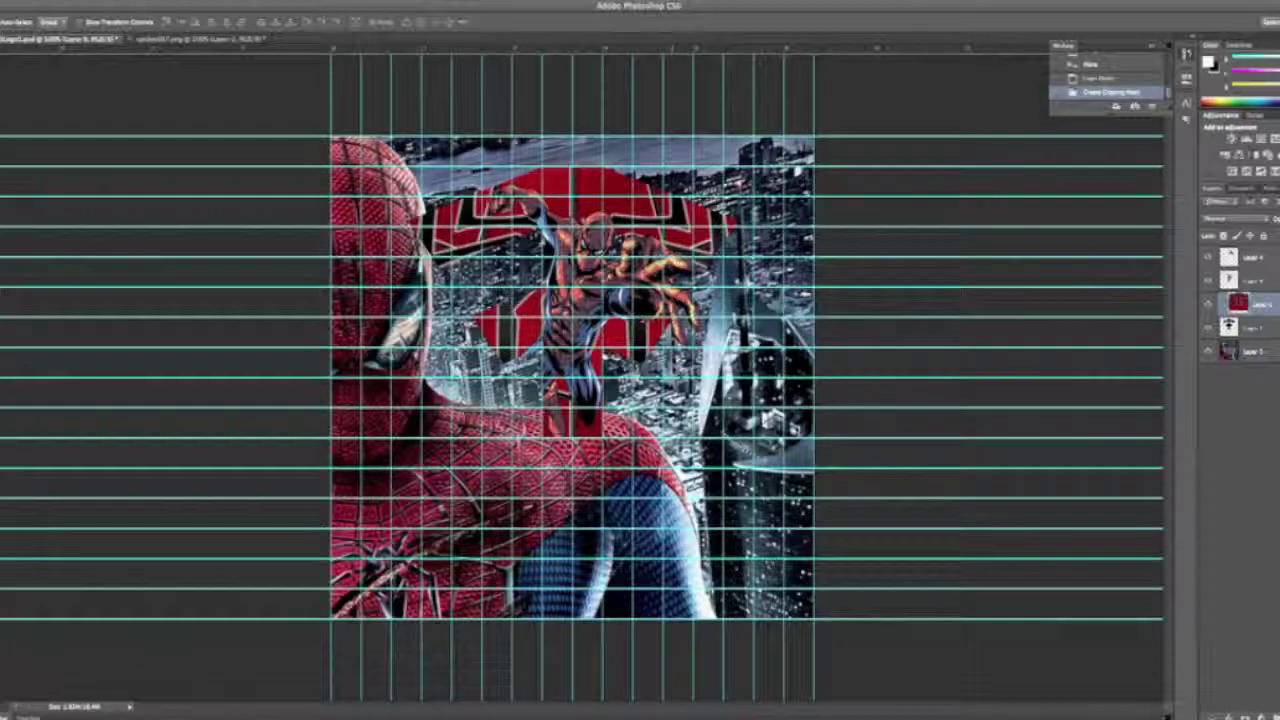
# Scale down the clipped red web image and reposition it so the spider's upper legs show across the symbol behind the figure.
pyautogui.hotkey('ctrl', 't')
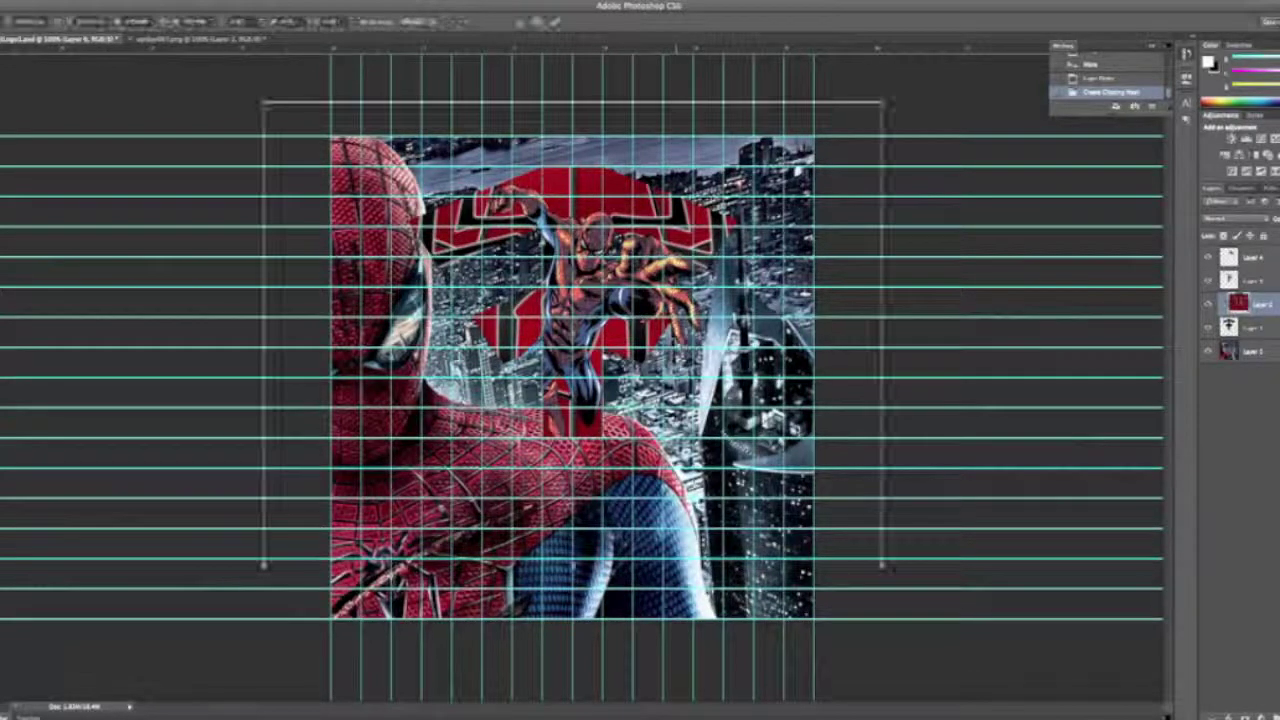
pyautogui.moveTo(883, 102); pyautogui.dragTo(736, 193)
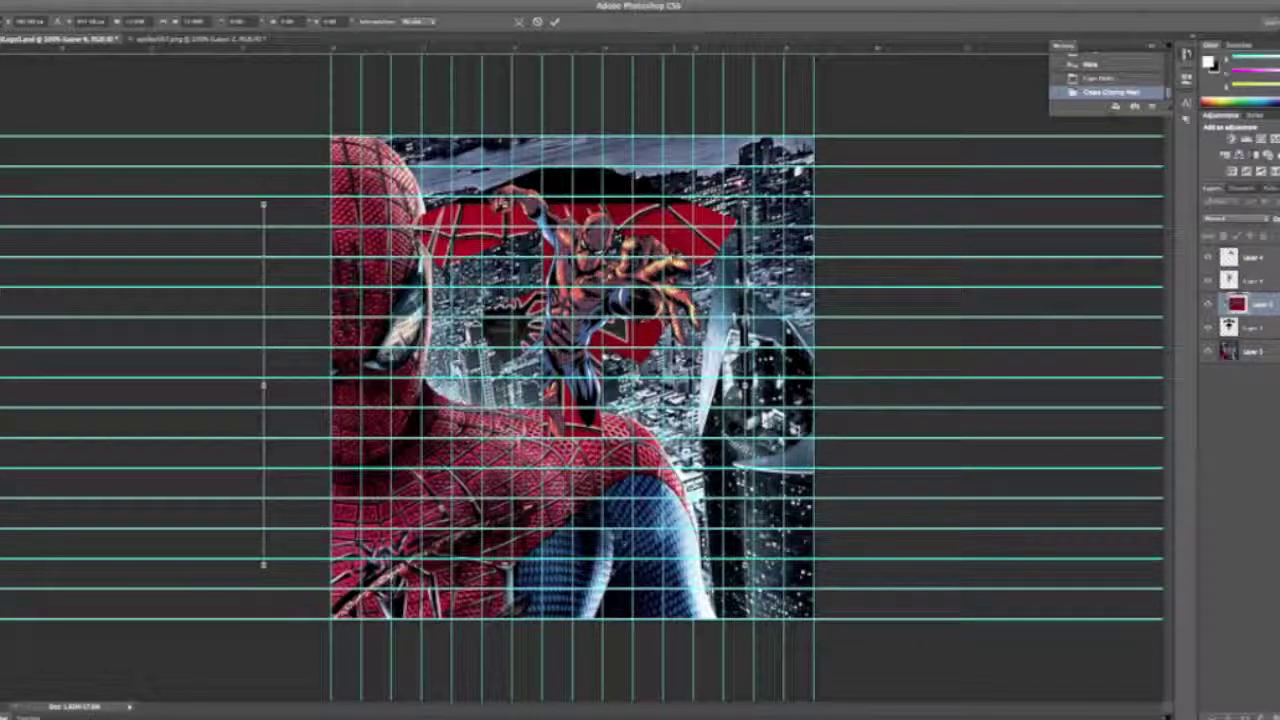
pyautogui.moveTo(674, 252); pyautogui.dragTo(779, 113)
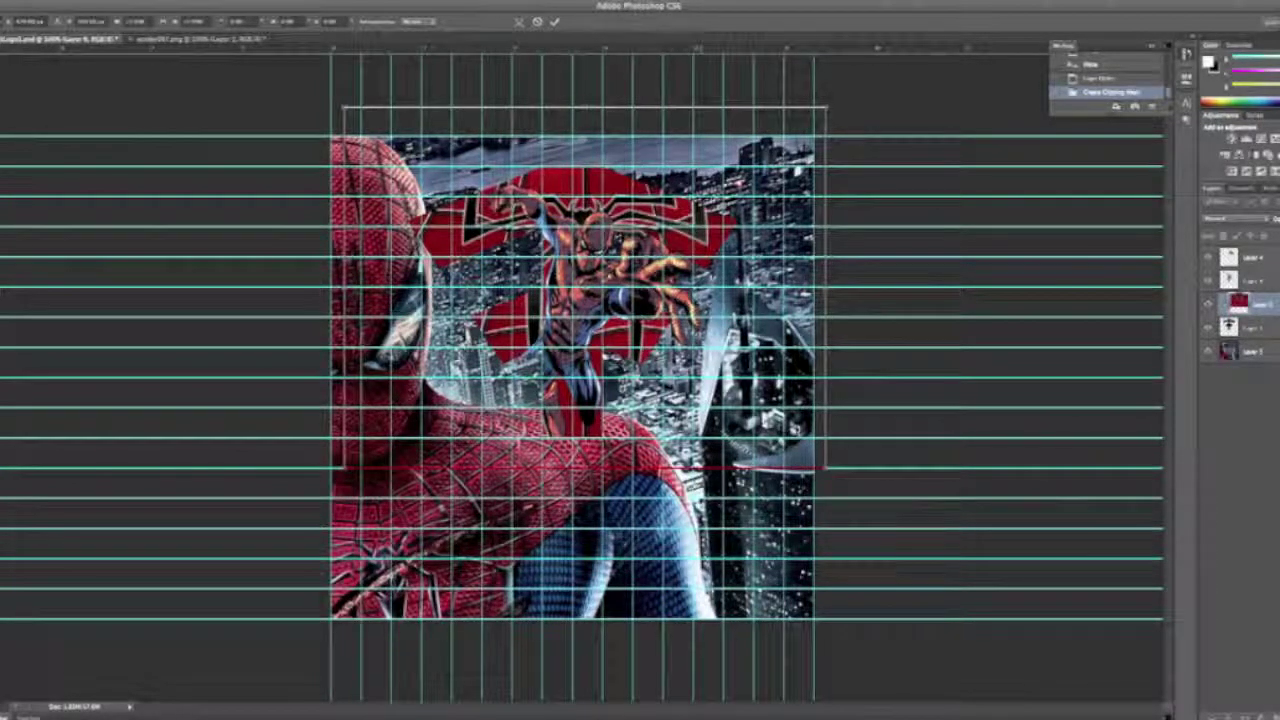
pyautogui.press('Return')
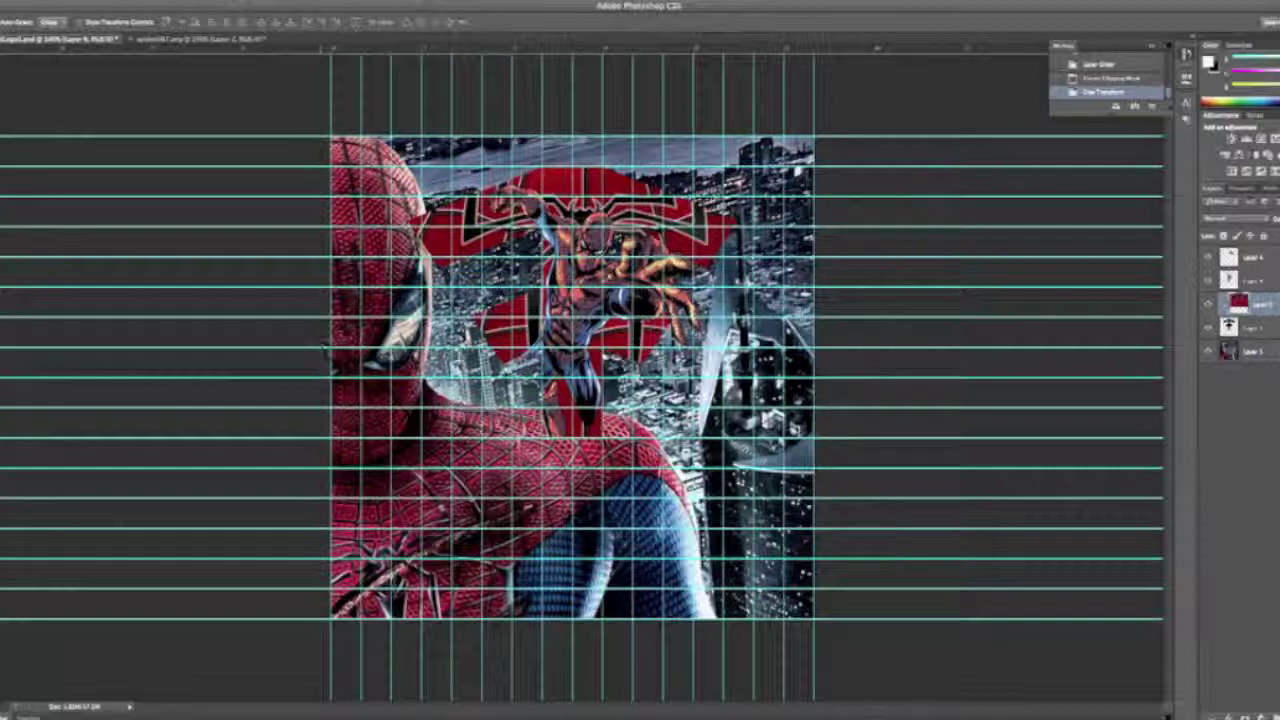
# Soften the Spider-Man city background layer with Blur tool strokes across the canvas.
pyautogui.click(1, 243)
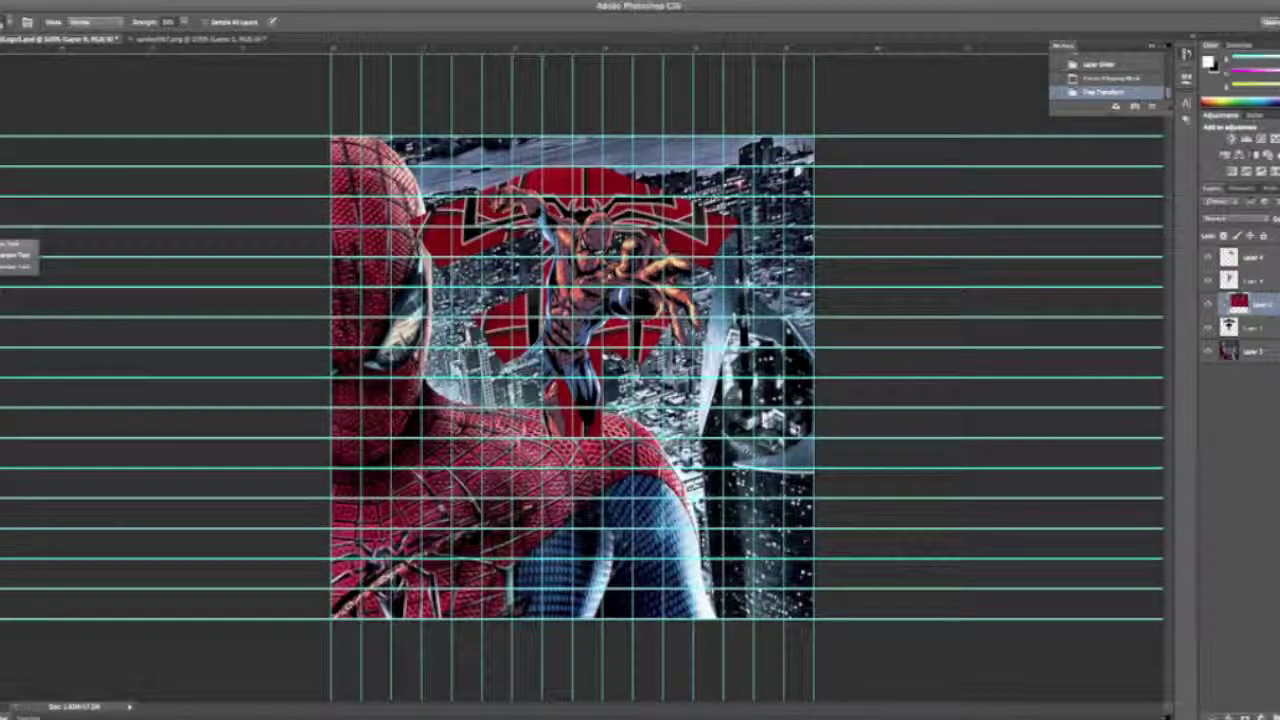
pyautogui.click(12, 244)
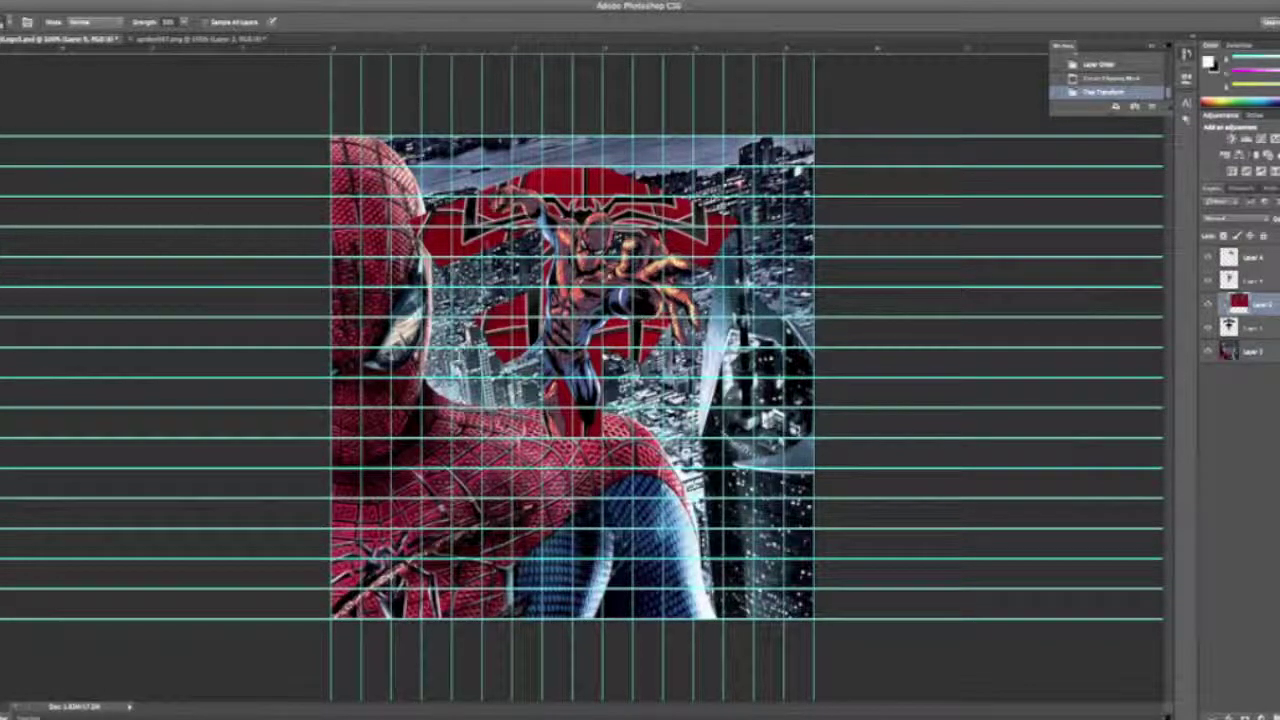
pyautogui.click(1250, 351)
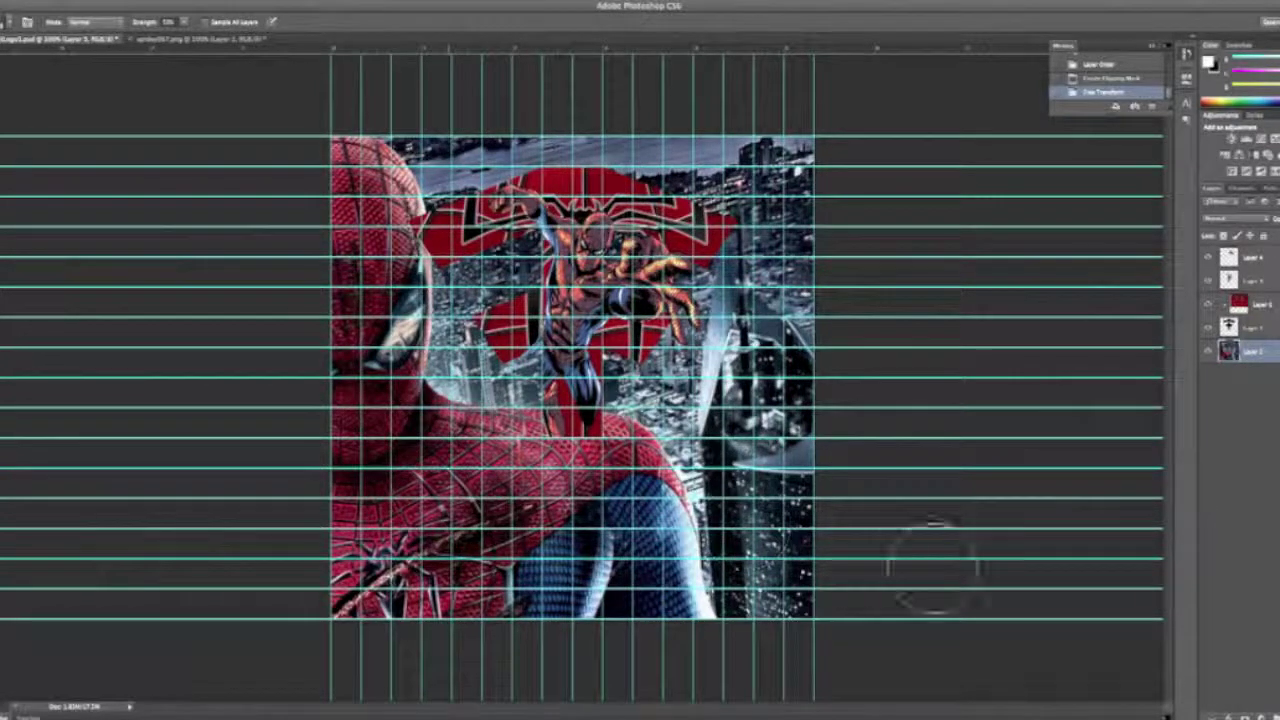
pyautogui.click(390, 292)
pyautogui.moveTo(360, 320)
pyautogui.mouseDown()
pyautogui.moveTo(430, 634)
pyautogui.moveTo(433, 606)
pyautogui.mouseUp()
pyautogui.moveTo(356, 532); pyautogui.dragTo(892, 604)
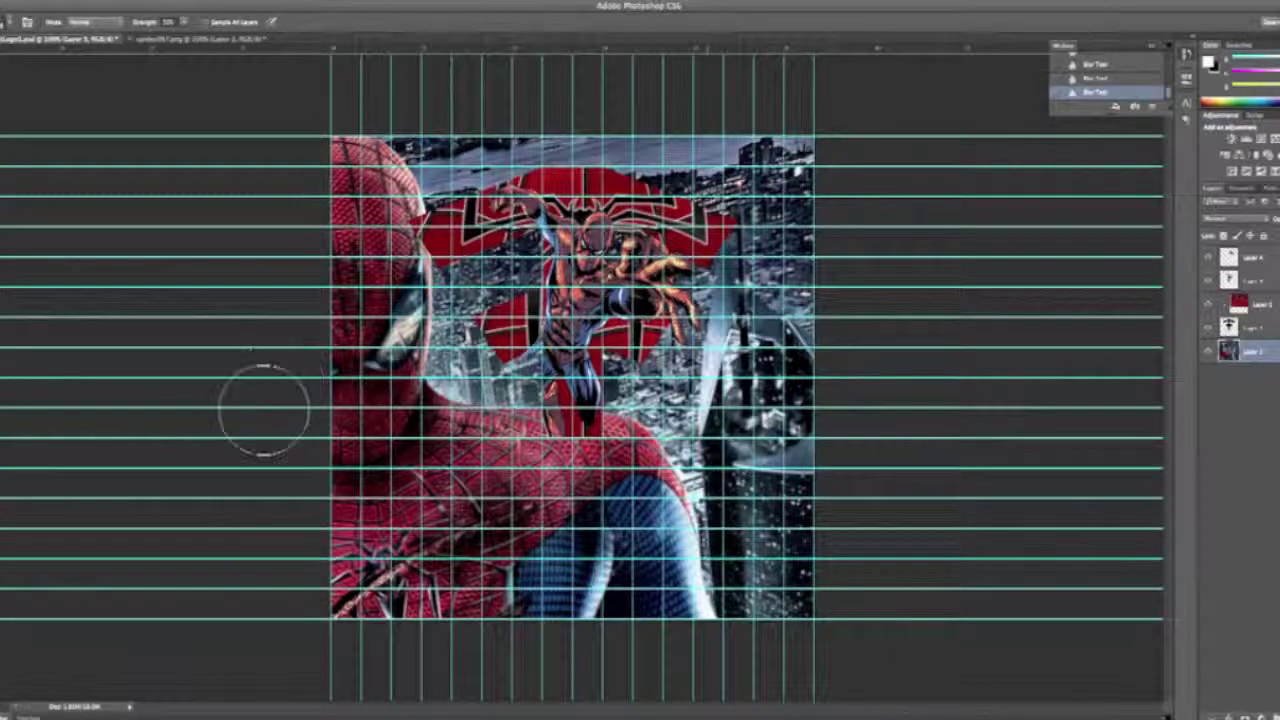
# Apply an Inner Bevel to the symbol's layer with Bevel & Emboss, using maximum depth and slightly increased size and soften.
pyautogui.doubleClick(1250, 326)
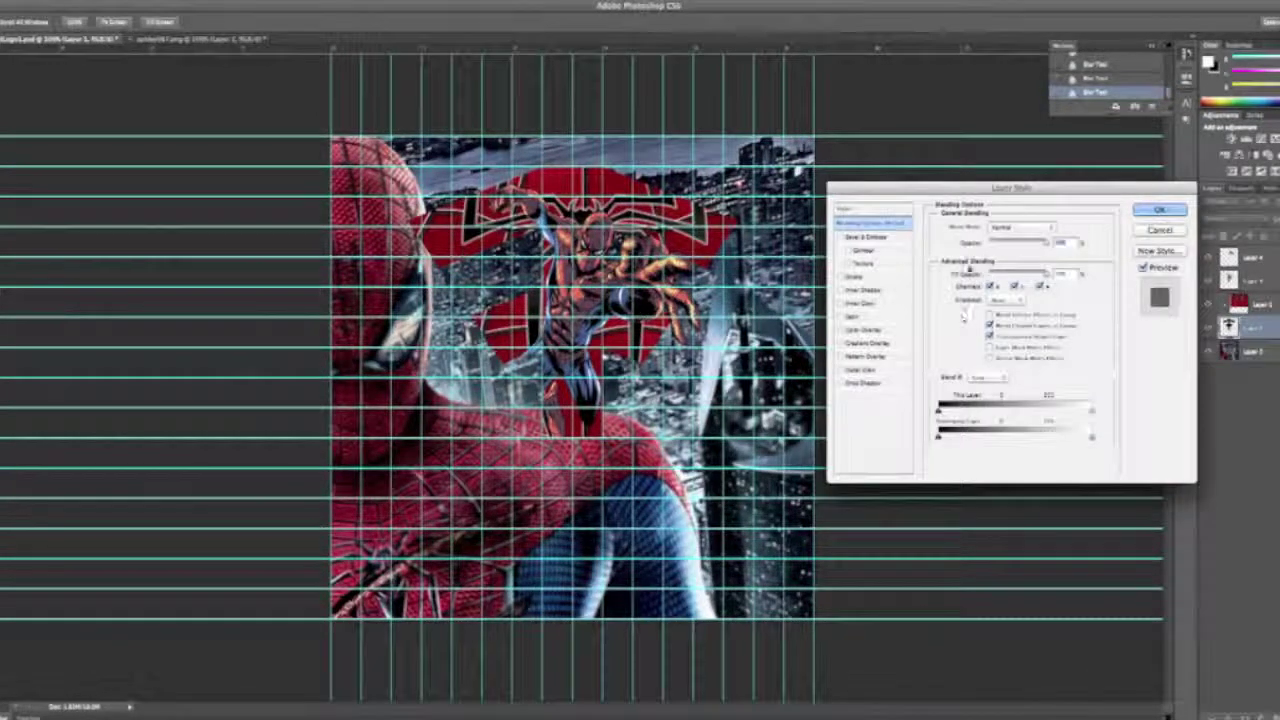
pyautogui.click(842, 237)
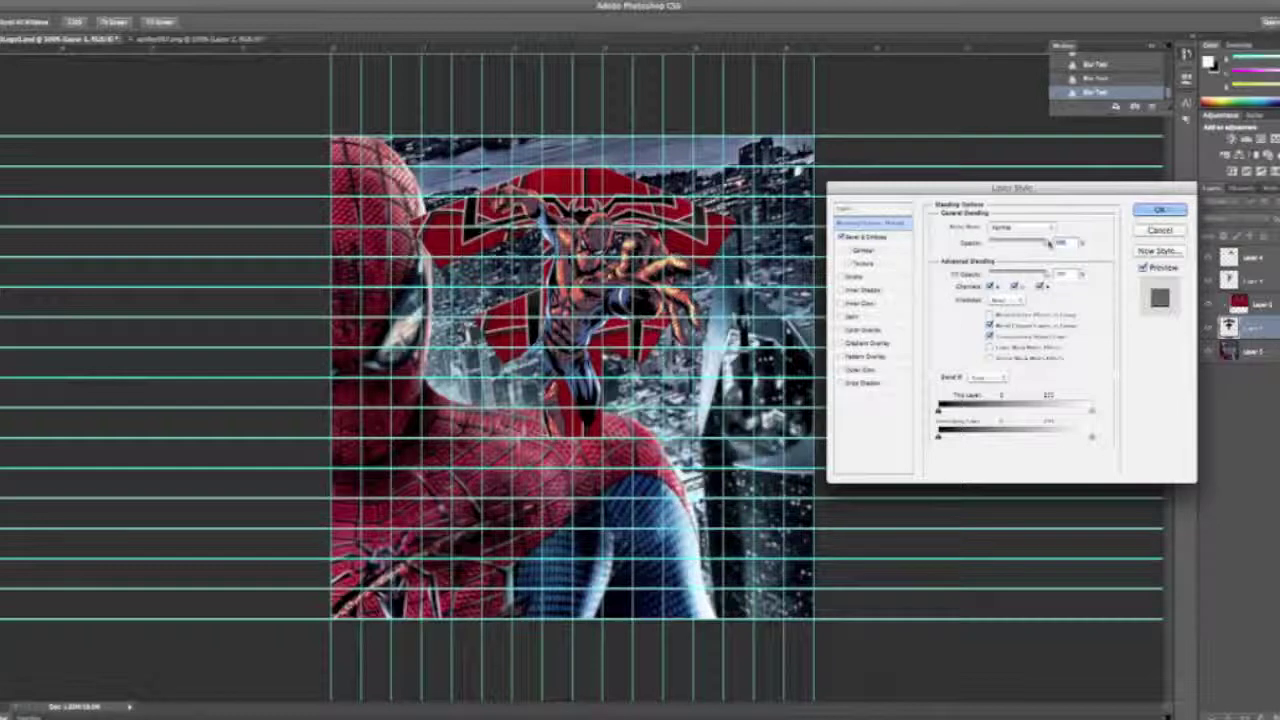
pyautogui.click(904, 237)
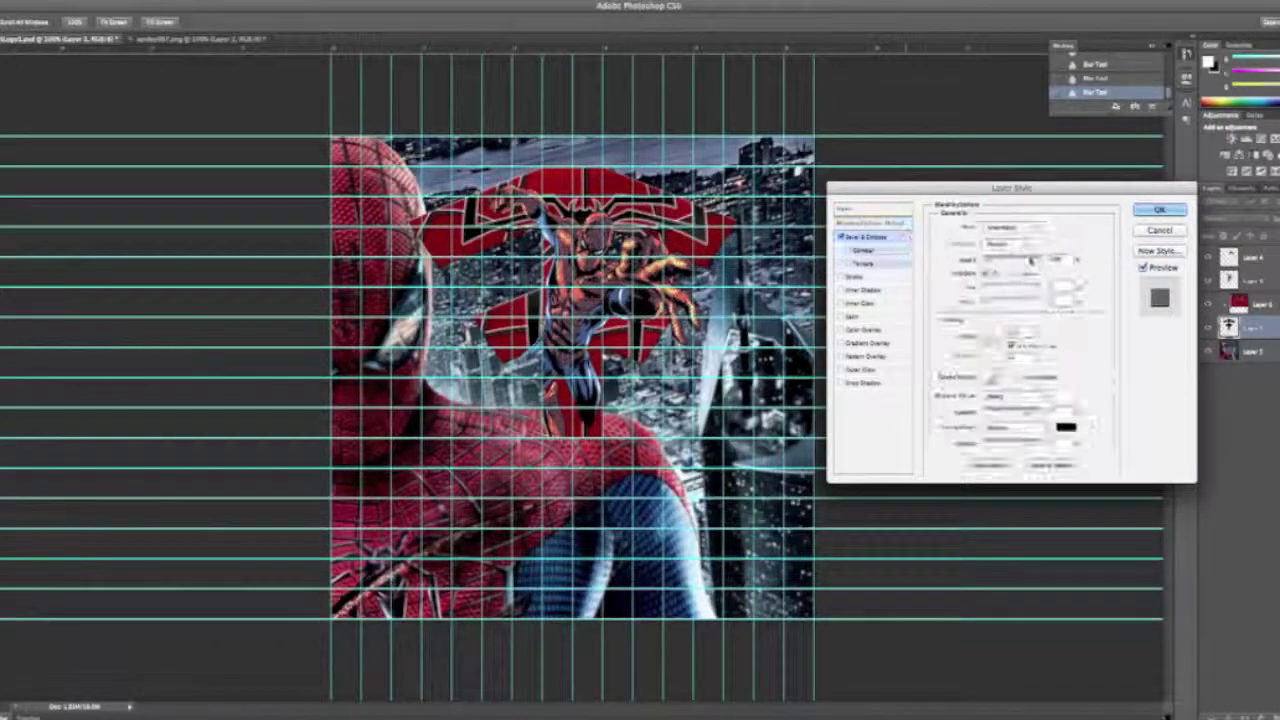
pyautogui.moveTo(1021, 262); pyautogui.dragTo(1050, 262)
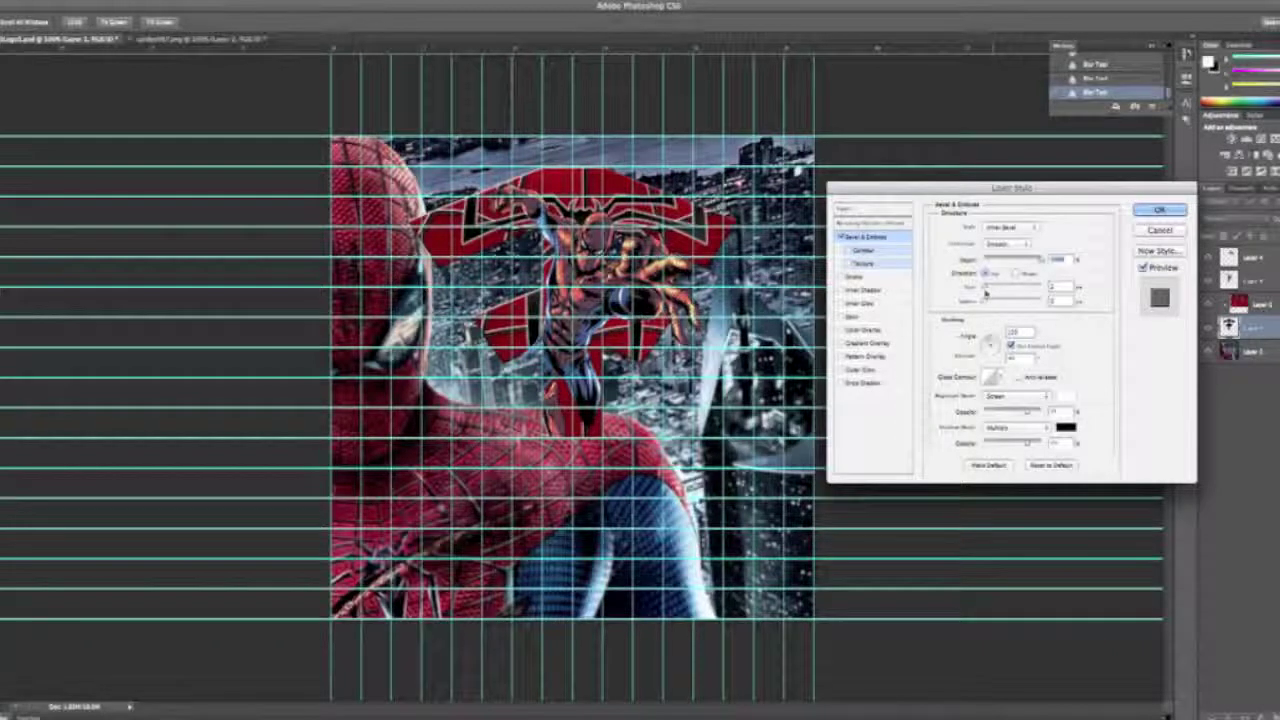
pyautogui.moveTo(984, 289); pyautogui.dragTo(961, 295)
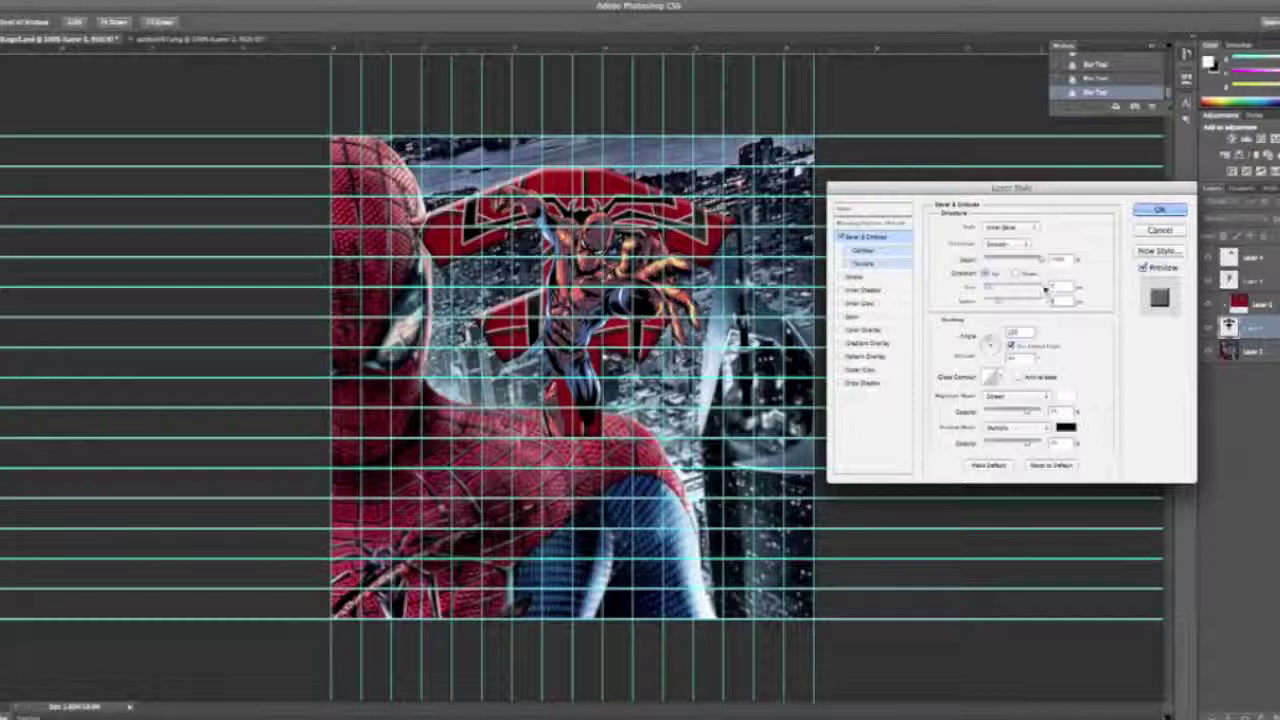
pyautogui.click(1147, 212)
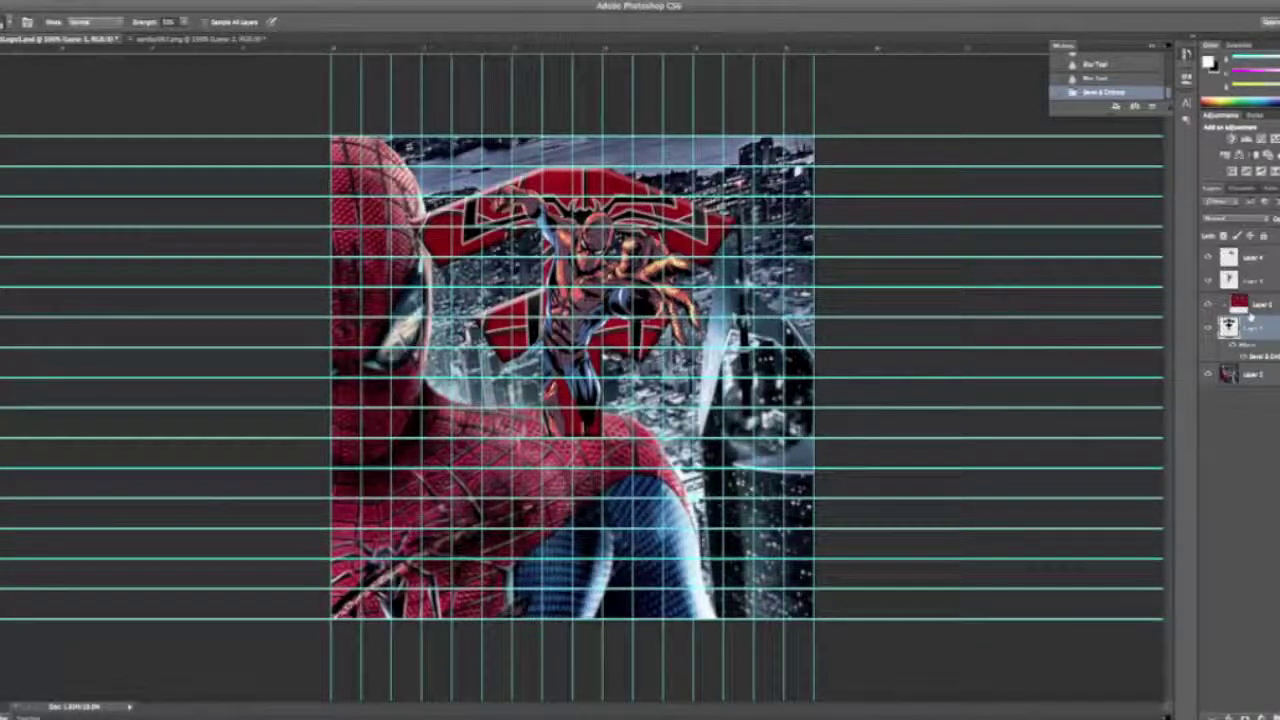
# Darken the Spider-Man city background layer with Burn tool strokes over the head, shoulder and city.
pyautogui.click(1252, 374)
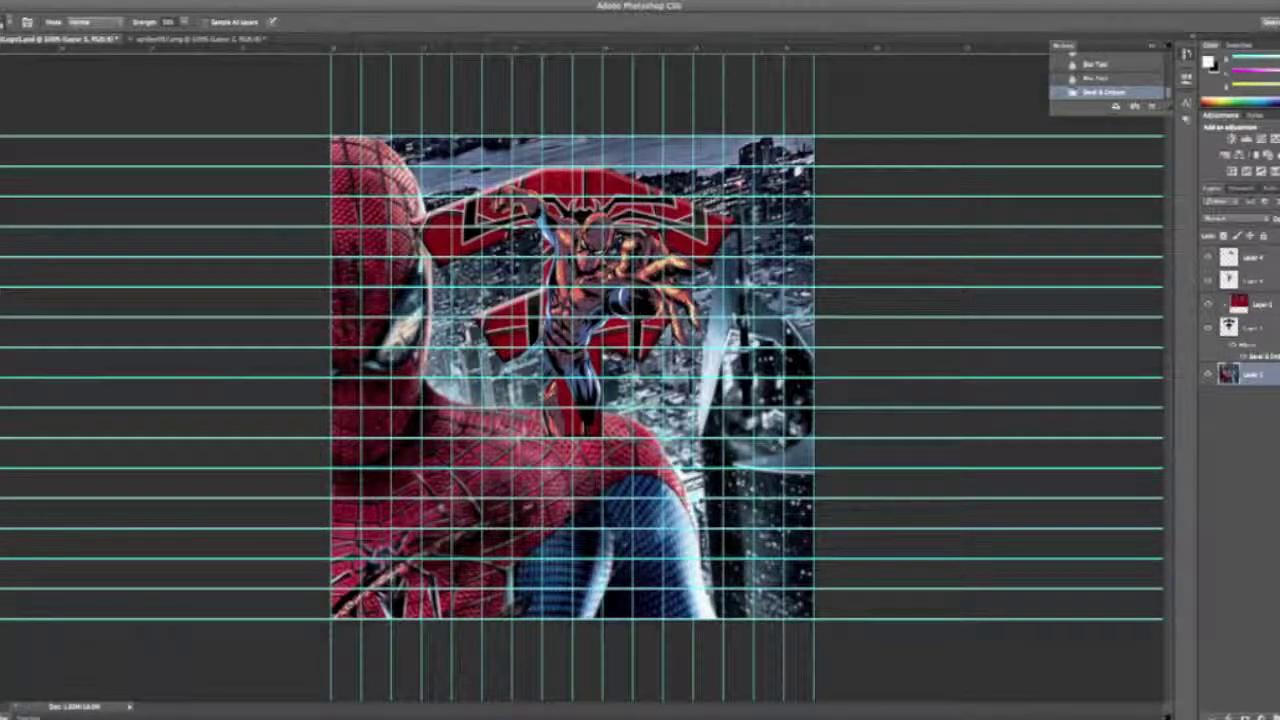
pyautogui.press('o')
pyautogui.click(2, 246)
pyautogui.click(2, 264)
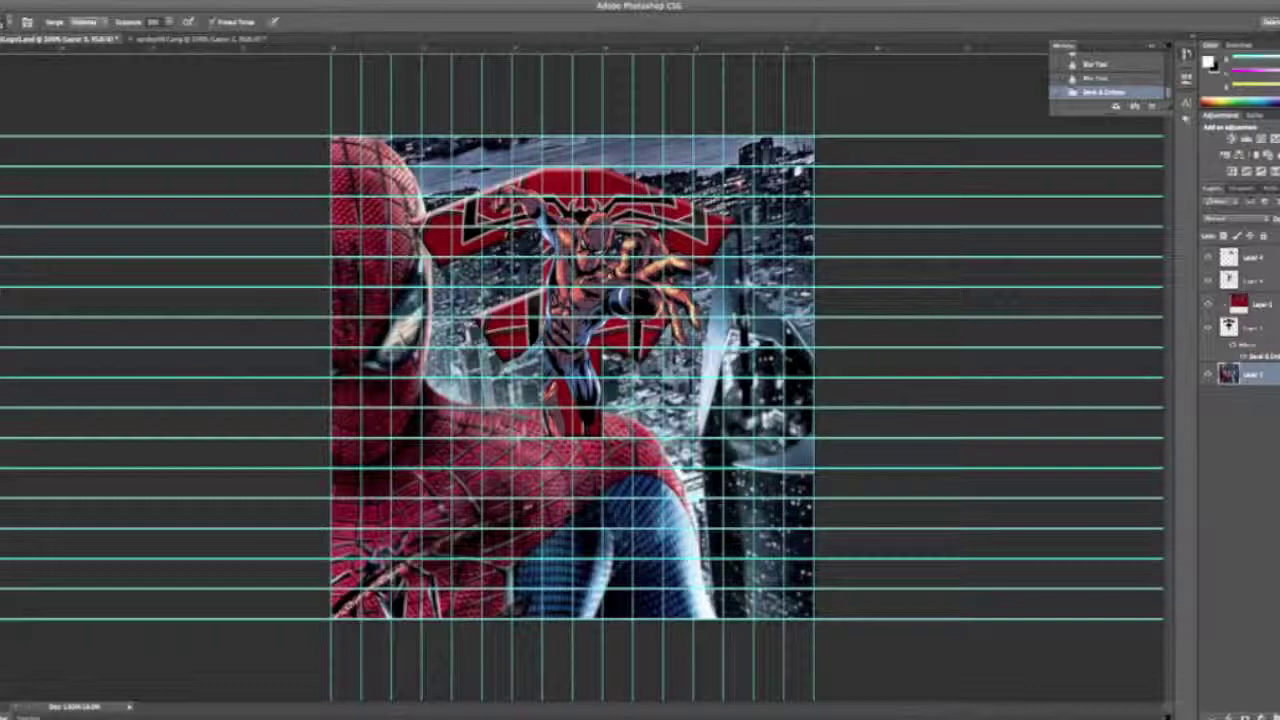
pyautogui.click(10, 271)
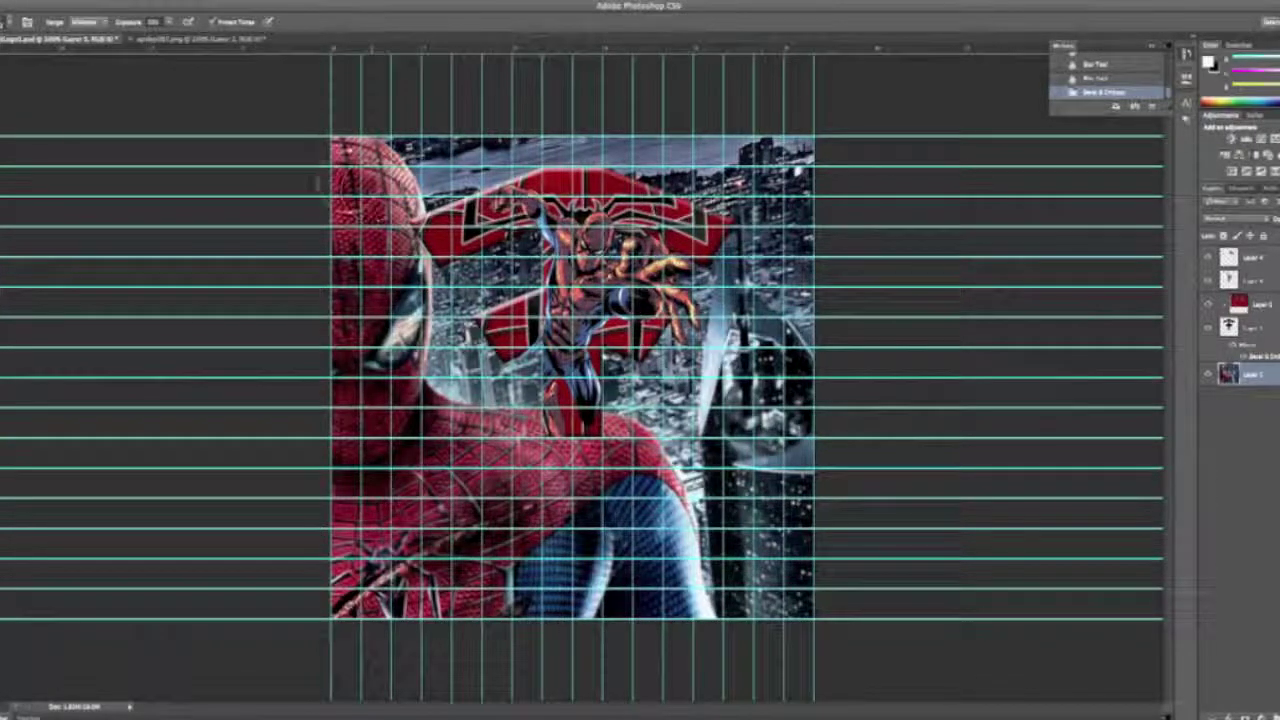
pyautogui.moveTo(315, 168)
pyautogui.mouseDown()
pyautogui.moveTo(828, 217)
pyautogui.moveTo(829, 203)
pyautogui.mouseUp()
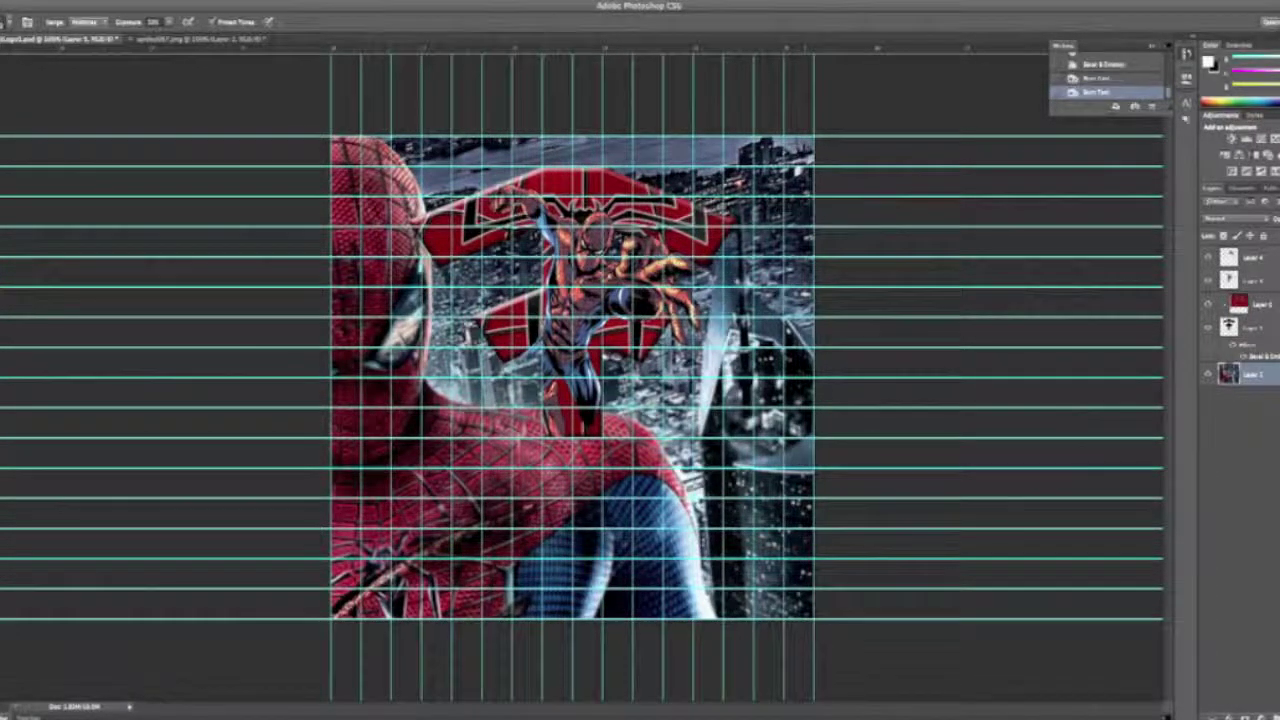
pyautogui.moveTo(815, 250)
pyautogui.mouseDown()
pyautogui.moveTo(325, 334)
pyautogui.moveTo(833, 339)
pyautogui.moveTo(328, 319)
pyautogui.moveTo(181, 331)
pyautogui.moveTo(355, 364)
pyautogui.moveTo(1015, 403)
pyautogui.mouseUp()
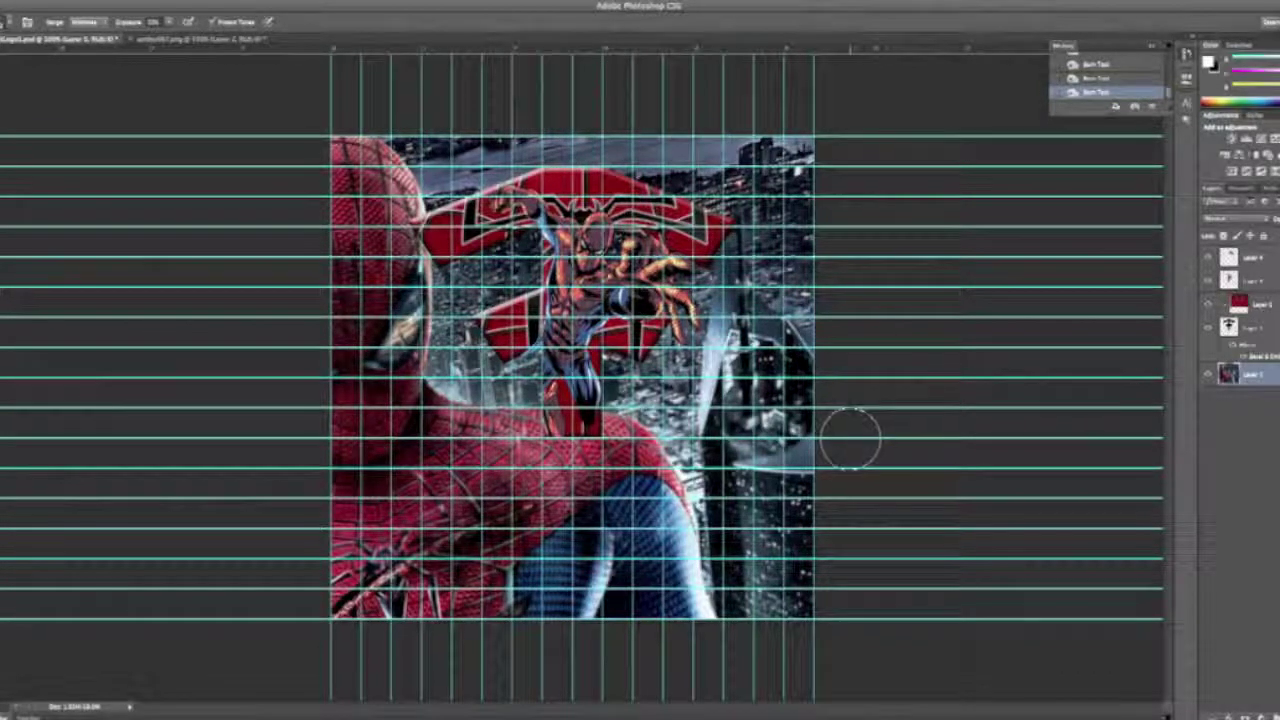
pyautogui.moveTo(857, 423)
pyautogui.mouseDown()
pyautogui.moveTo(181, 428)
pyautogui.moveTo(872, 557)
pyautogui.moveTo(594, 590)
pyautogui.moveTo(937, 631)
pyautogui.moveTo(413, 605)
pyautogui.moveTo(386, 492)
pyautogui.moveTo(446, 648)
pyautogui.moveTo(792, 485)
pyautogui.moveTo(156, 403)
pyautogui.moveTo(870, 372)
pyautogui.moveTo(560, 340)
pyautogui.moveTo(889, 315)
pyautogui.moveTo(333, 304)
pyautogui.moveTo(655, 250)
pyautogui.moveTo(249, 169)
pyautogui.moveTo(845, 152)
pyautogui.moveTo(400, 190)
pyautogui.moveTo(780, 215)
pyautogui.moveTo(860, 226)
pyautogui.moveTo(897, 257)
pyautogui.moveTo(738, 374)
pyautogui.moveTo(388, 295)
pyautogui.moveTo(443, 387)
pyautogui.moveTo(484, 258)
pyautogui.moveTo(453, 325)
pyautogui.moveTo(620, 296)
pyautogui.moveTo(463, 348)
pyautogui.moveTo(631, 344)
pyautogui.moveTo(480, 350)
pyautogui.moveTo(572, 484)
pyautogui.moveTo(664, 482)
pyautogui.moveTo(640, 458)
pyautogui.mouseUp()
pyautogui.moveTo(320, 375)
pyautogui.mouseDown()
pyautogui.moveTo(463, 335)
pyautogui.moveTo(632, 508)
pyautogui.moveTo(734, 648)
pyautogui.moveTo(632, 622)
pyautogui.moveTo(482, 624)
pyautogui.moveTo(388, 402)
pyautogui.moveTo(462, 440)
pyautogui.mouseUp()
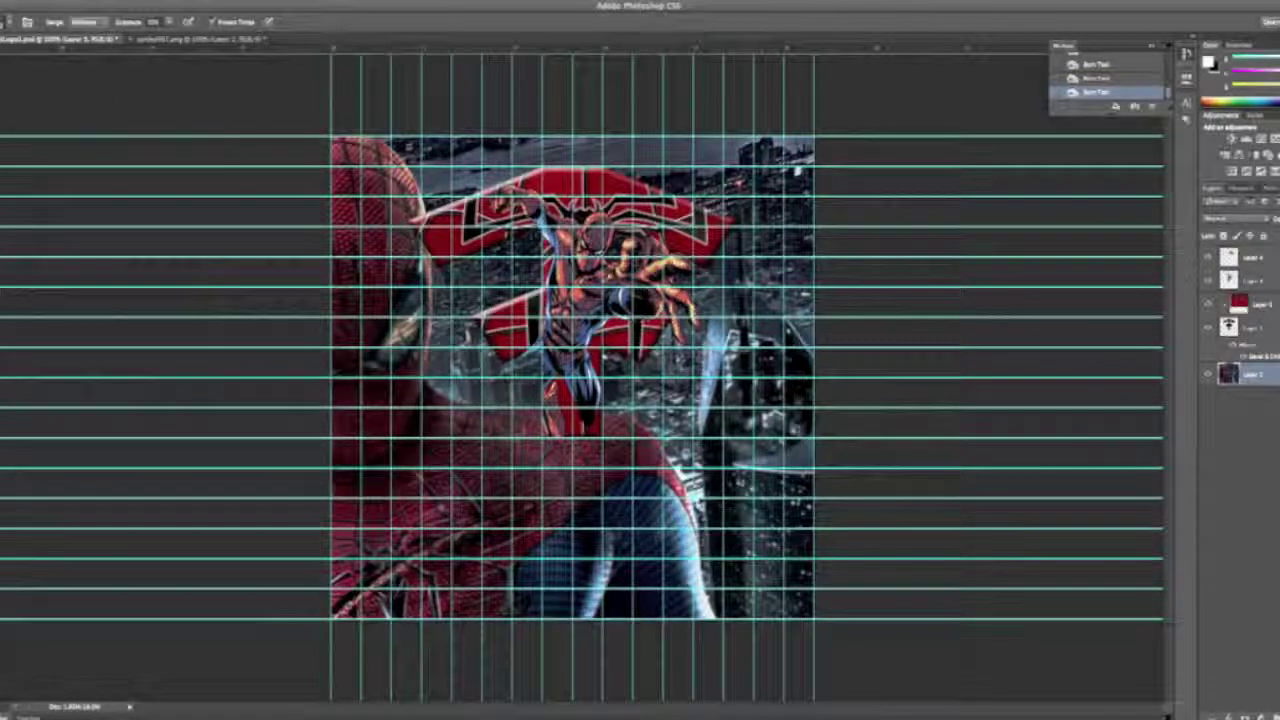
# Add the logo's name as large white text just above the background layer and center it near the canvas's lower edge.
pyautogui.press('t')
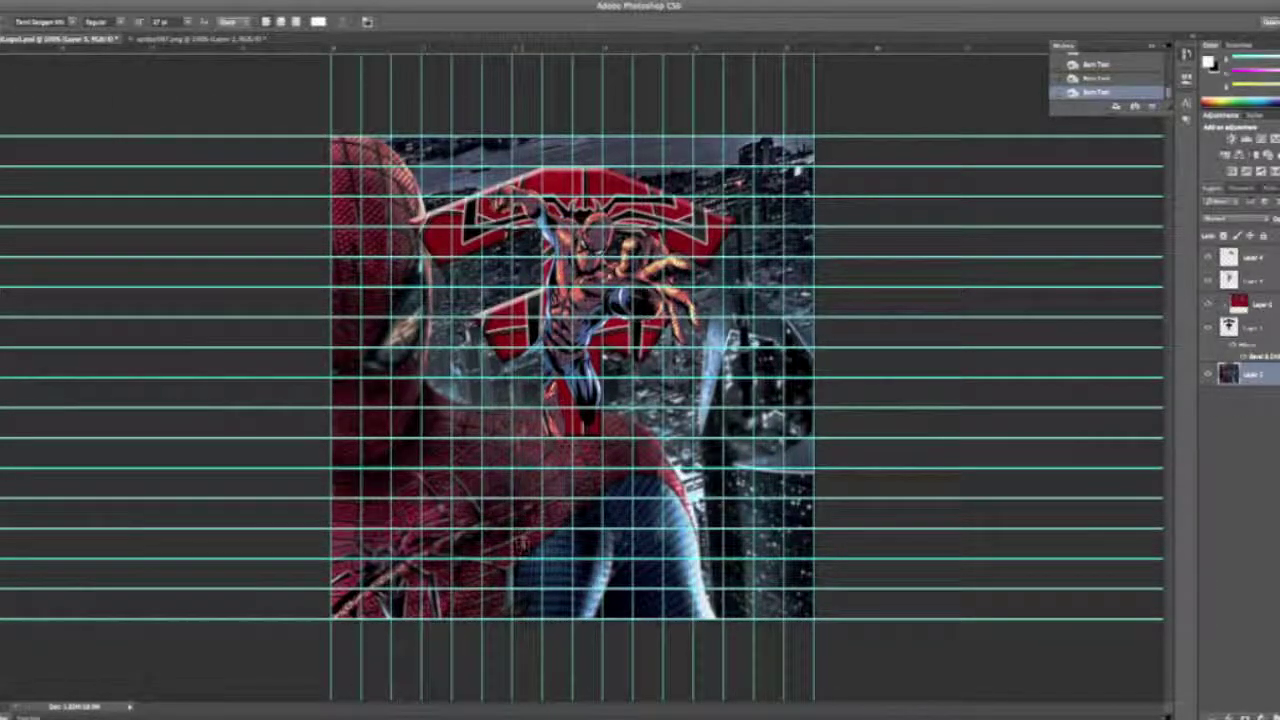
pyautogui.click(525, 548)
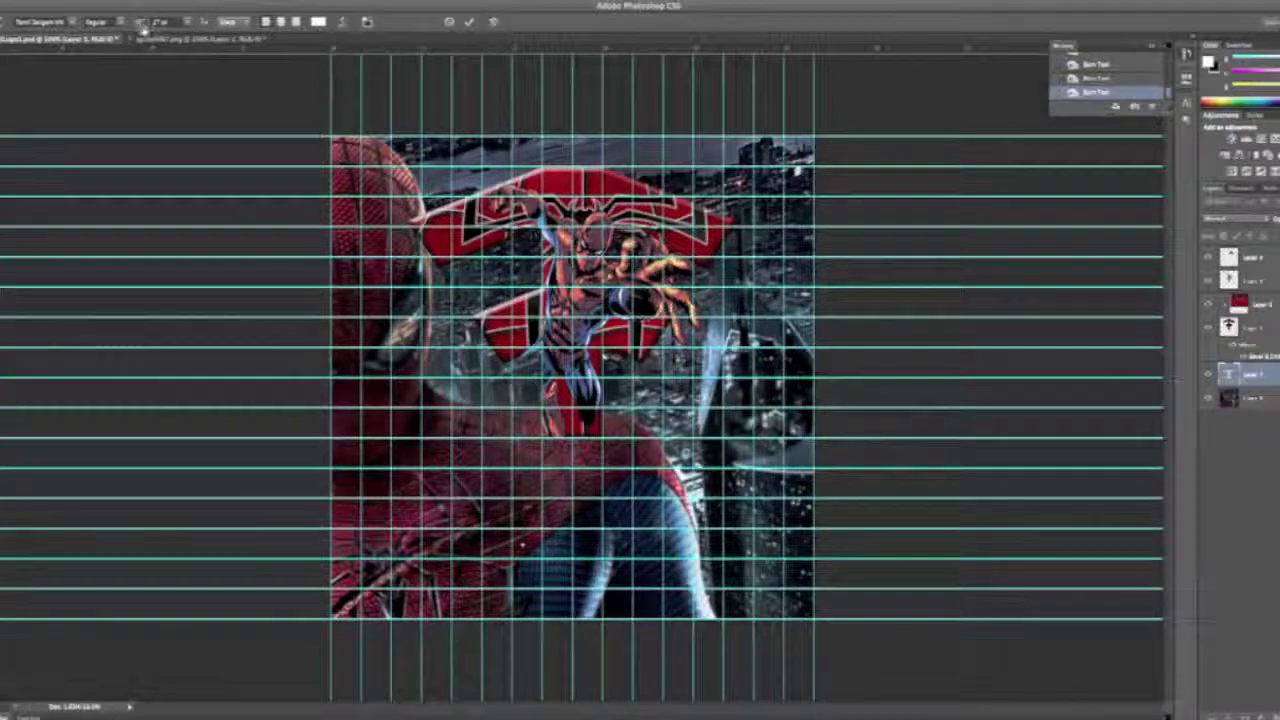
pyautogui.moveTo(137, 28); pyautogui.dragTo(163, 32)
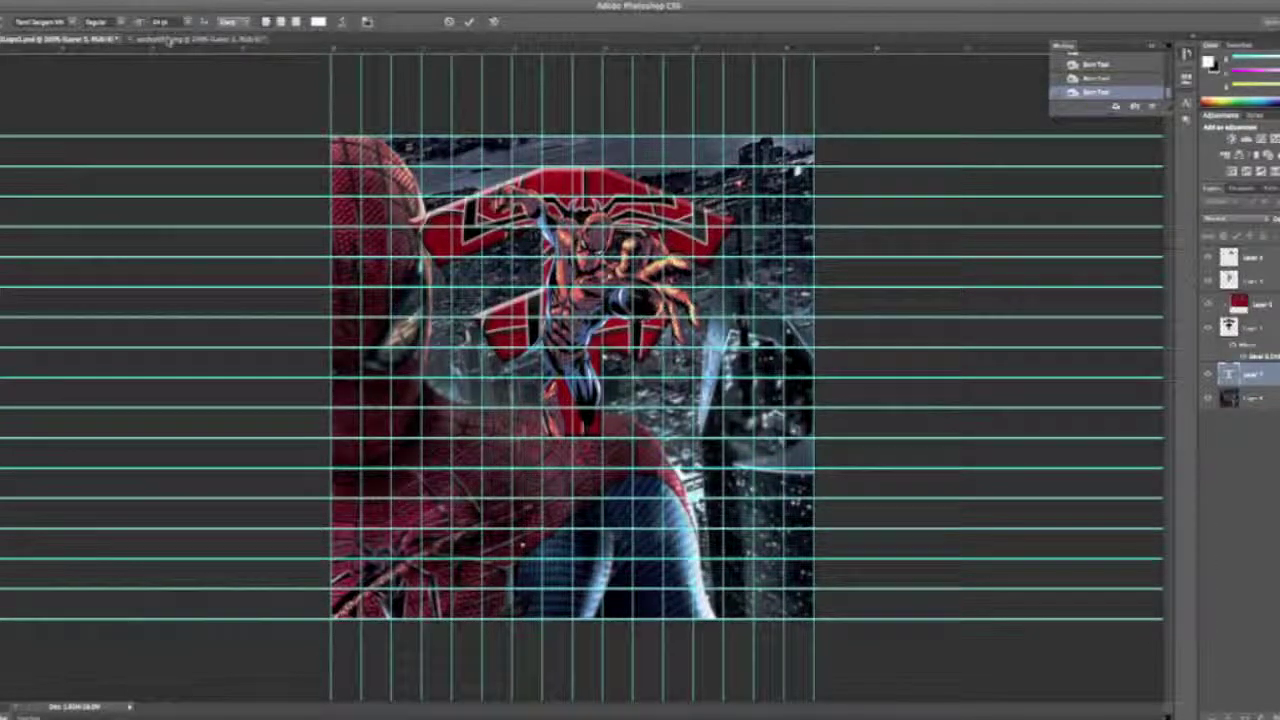
pyautogui.write('Gursh')
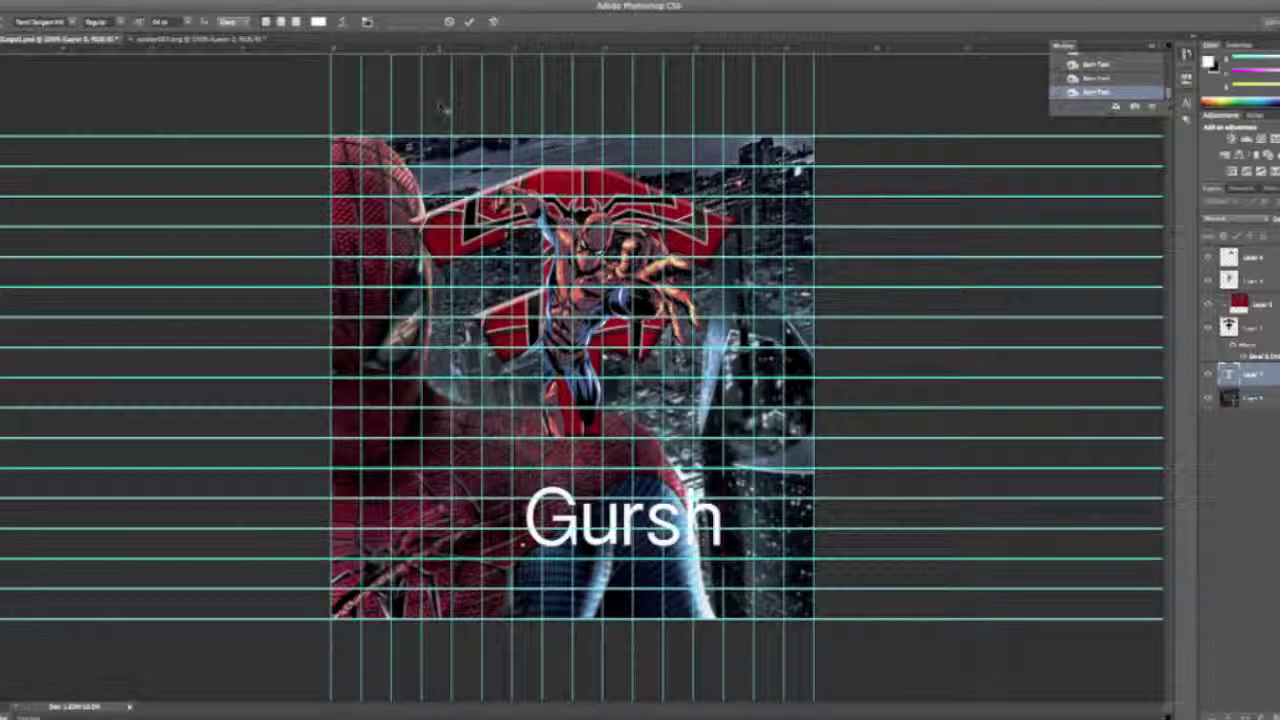
pyautogui.press('super+Return')
pyautogui.press('v')
pyautogui.moveTo(597, 505); pyautogui.dragTo(561, 528)
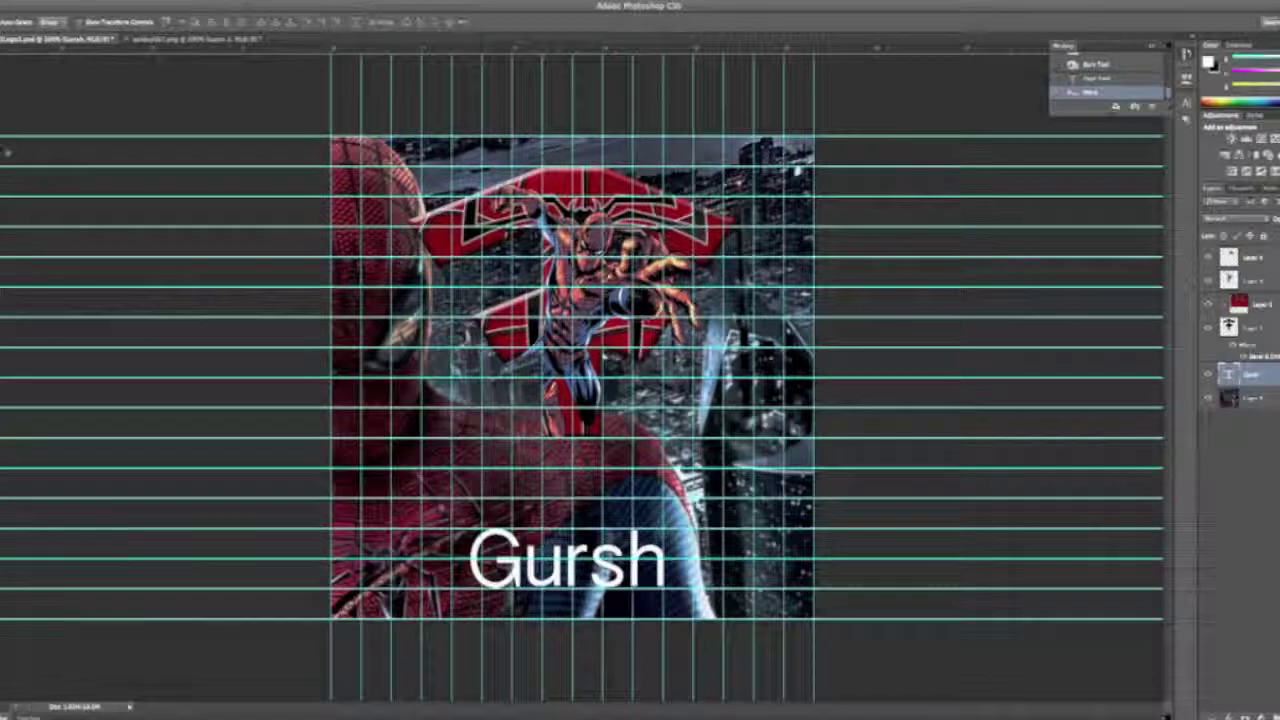
# Set the font of the name text to Engravers MT.
pyautogui.press('t')
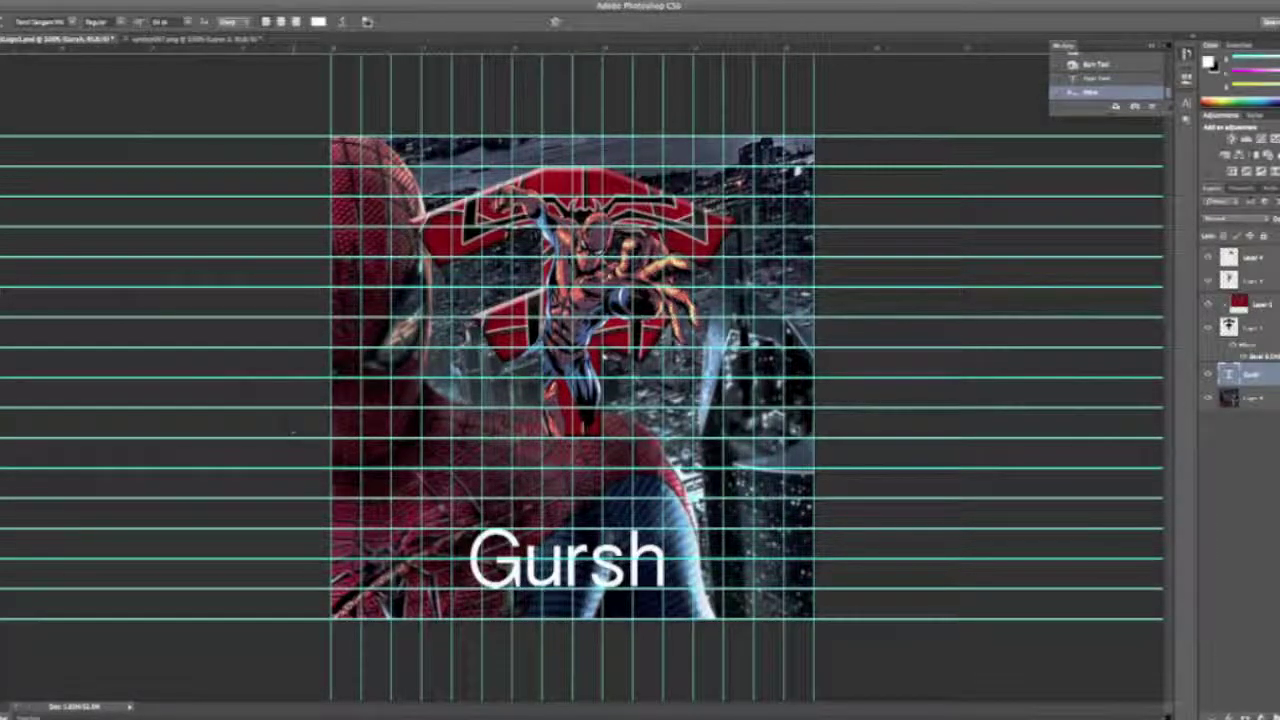
pyautogui.doubleClick(541, 560)
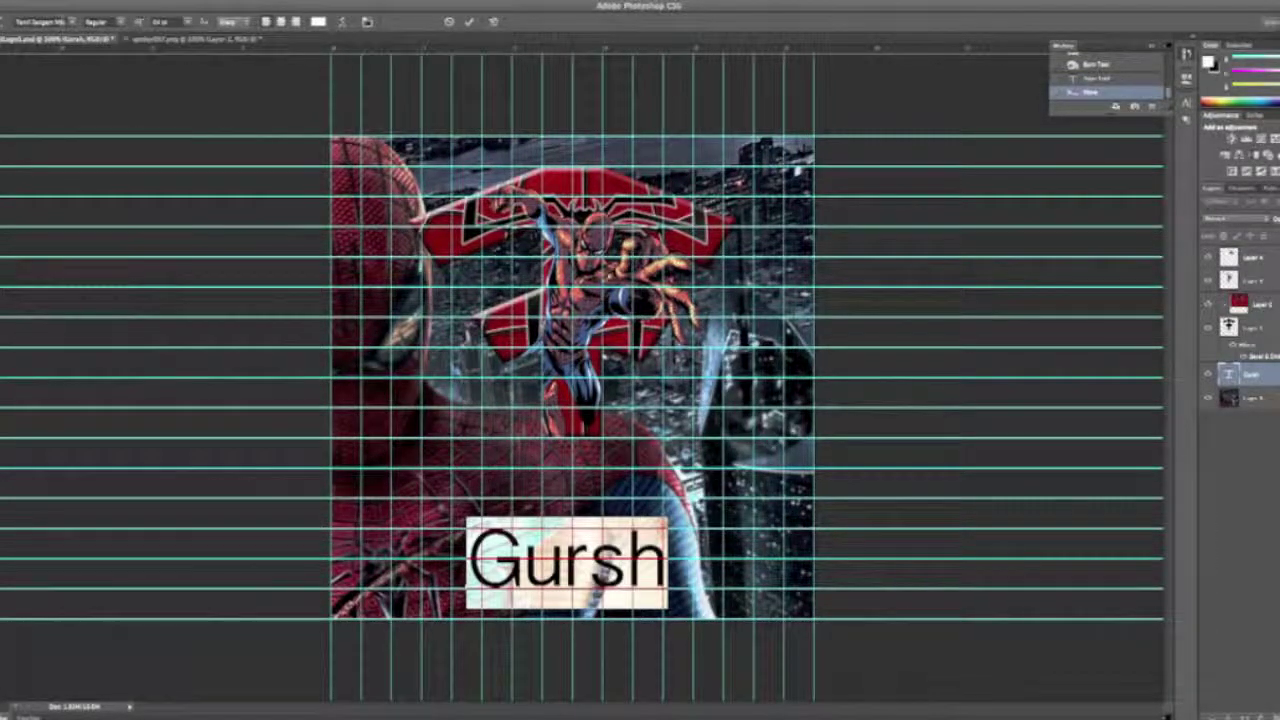
pyautogui.click(45, 21)
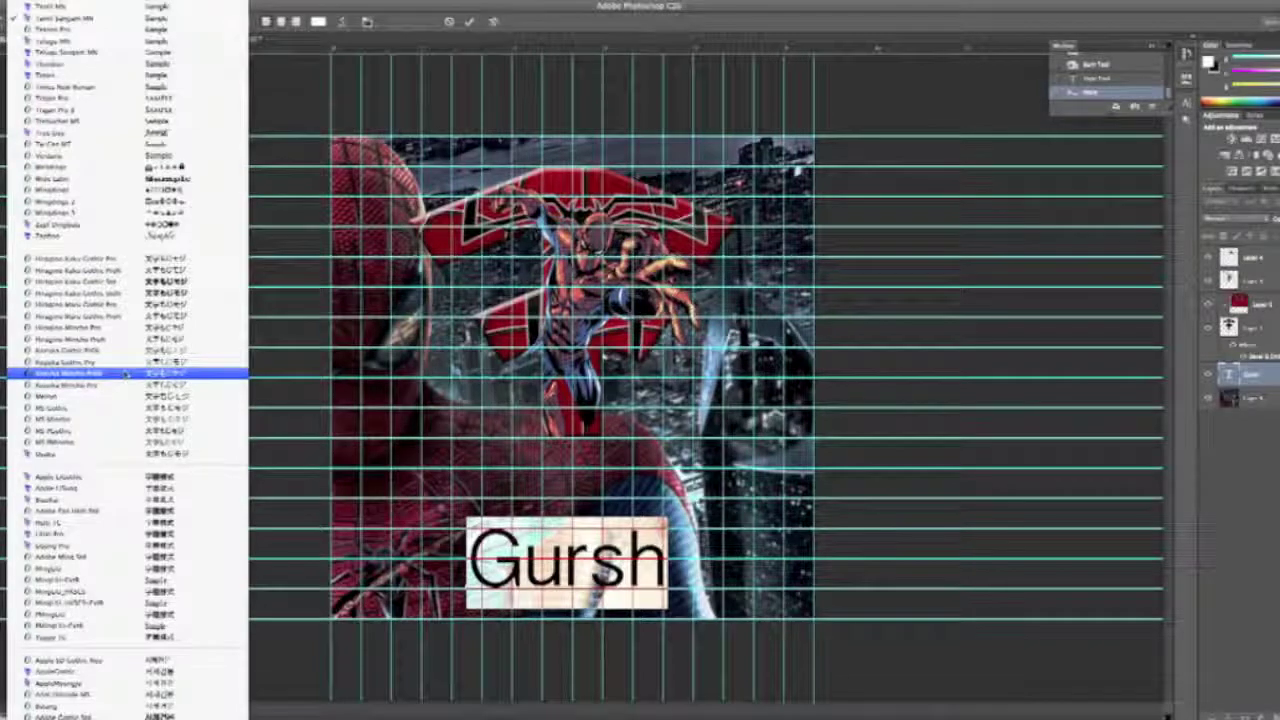
pyautogui.scroll(20, 122, 374)
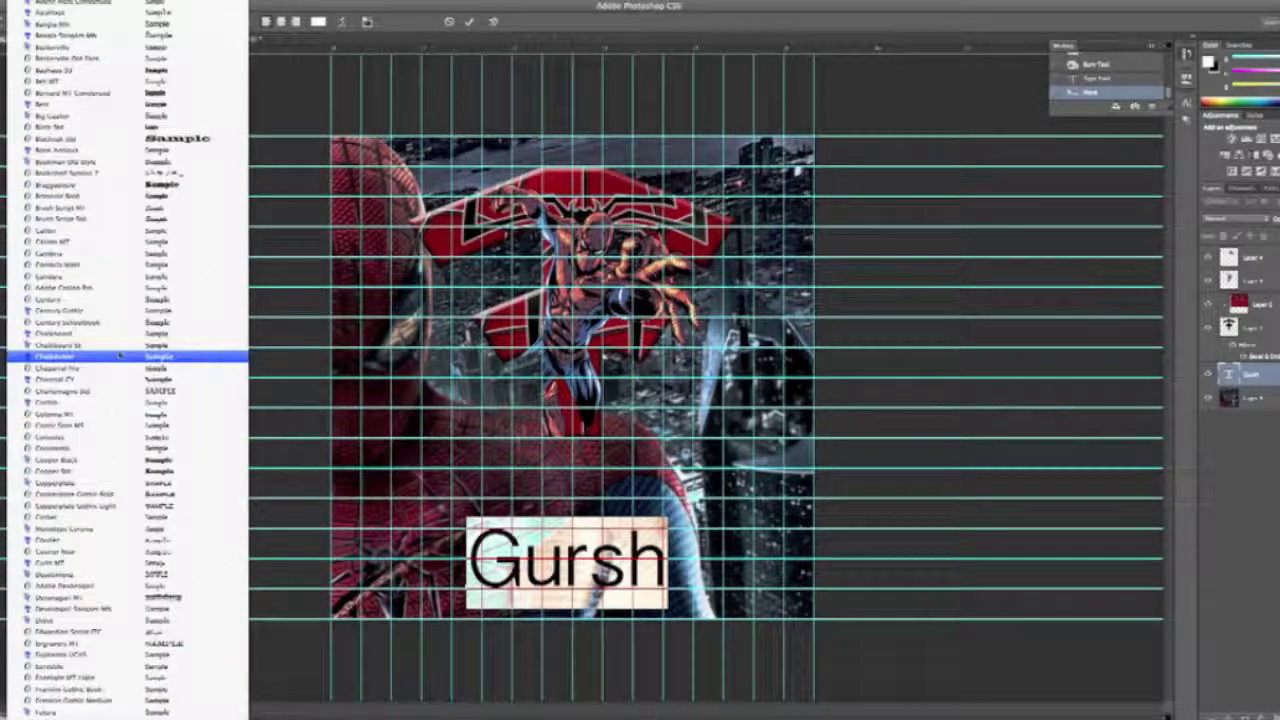
pyautogui.scroll(4, 120, 356)
pyautogui.scroll(-1, 119, 355)
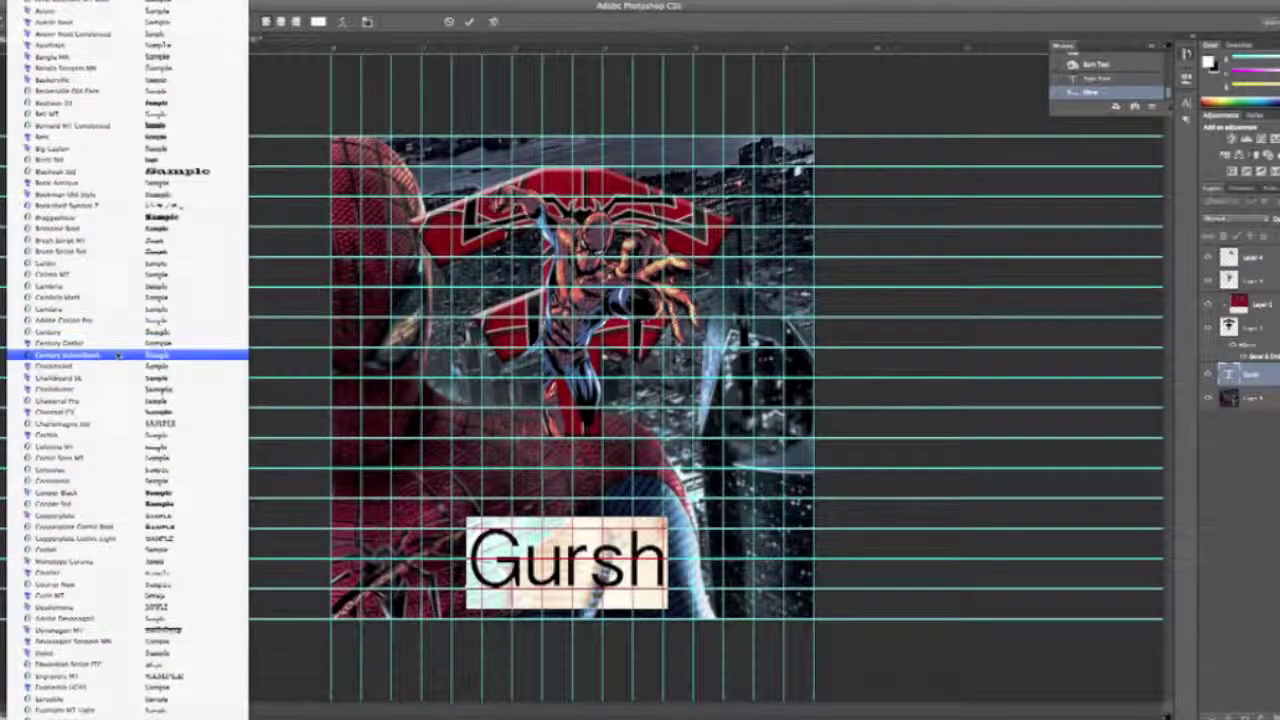
pyautogui.scroll(10, 119, 355)
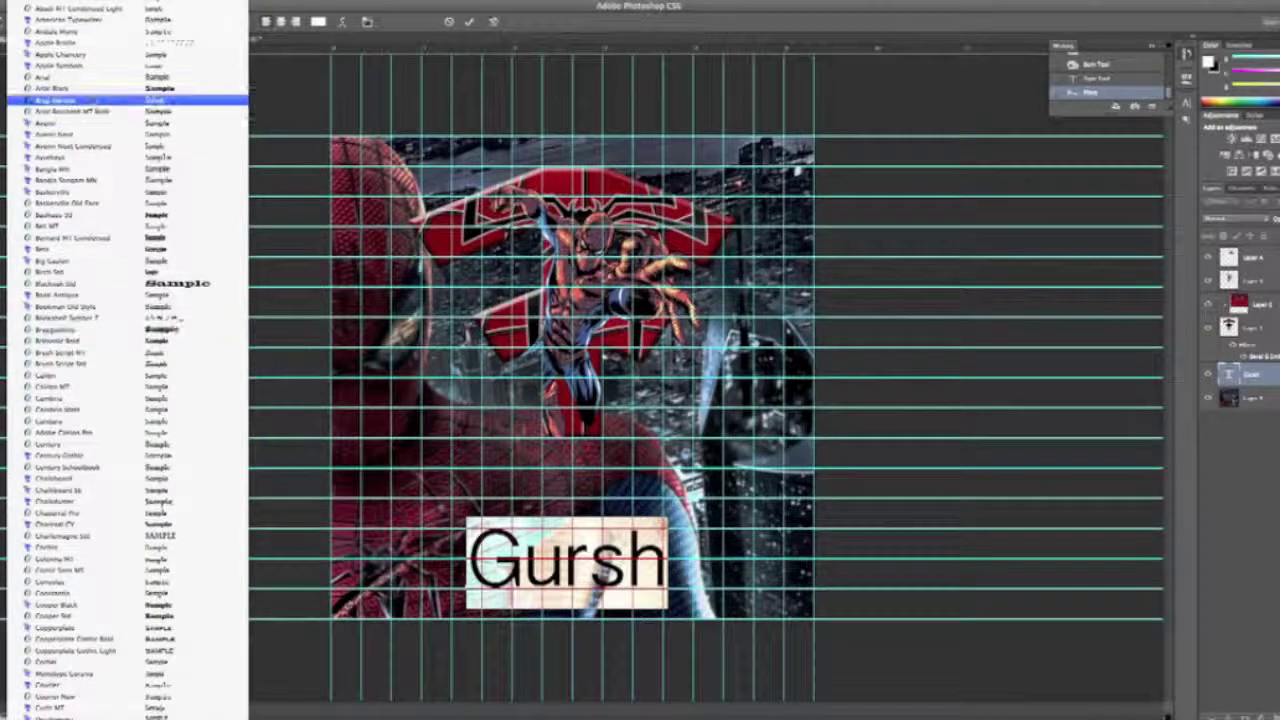
pyautogui.scroll(-10, 127, 568)
pyautogui.scroll(-13, 127, 568)
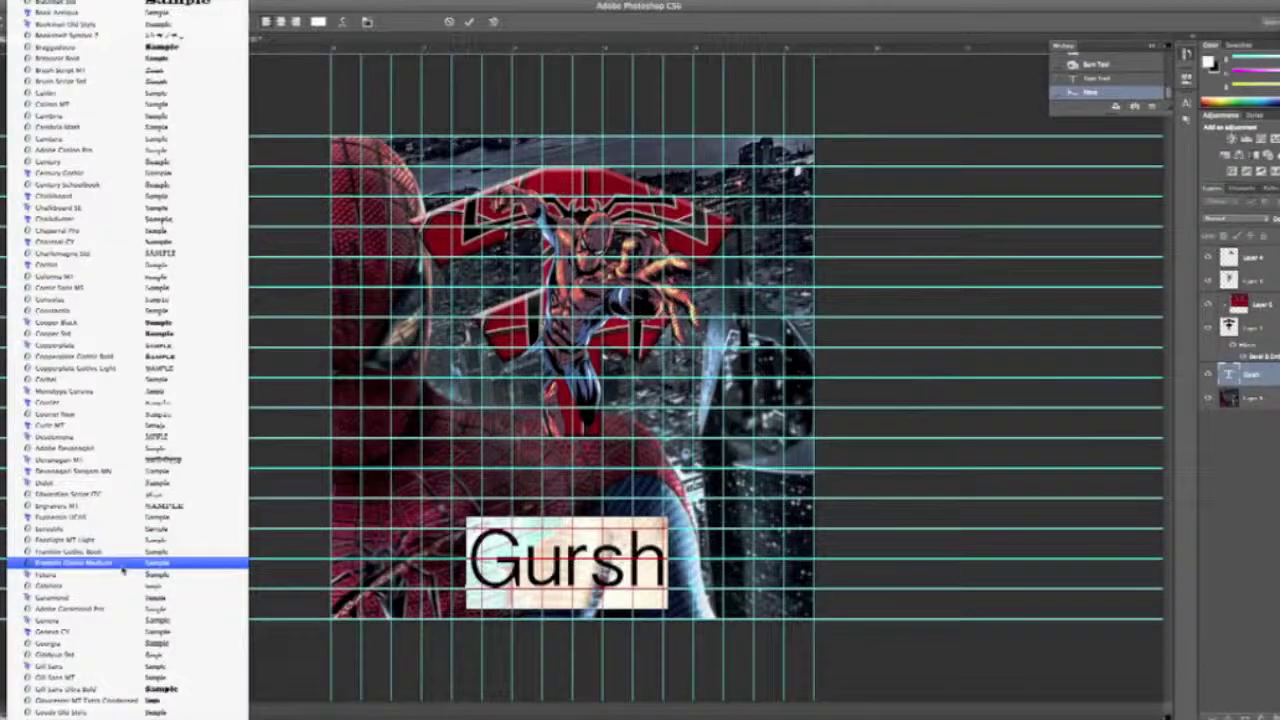
pyautogui.scroll(-2, 123, 568)
pyautogui.click(148, 486)
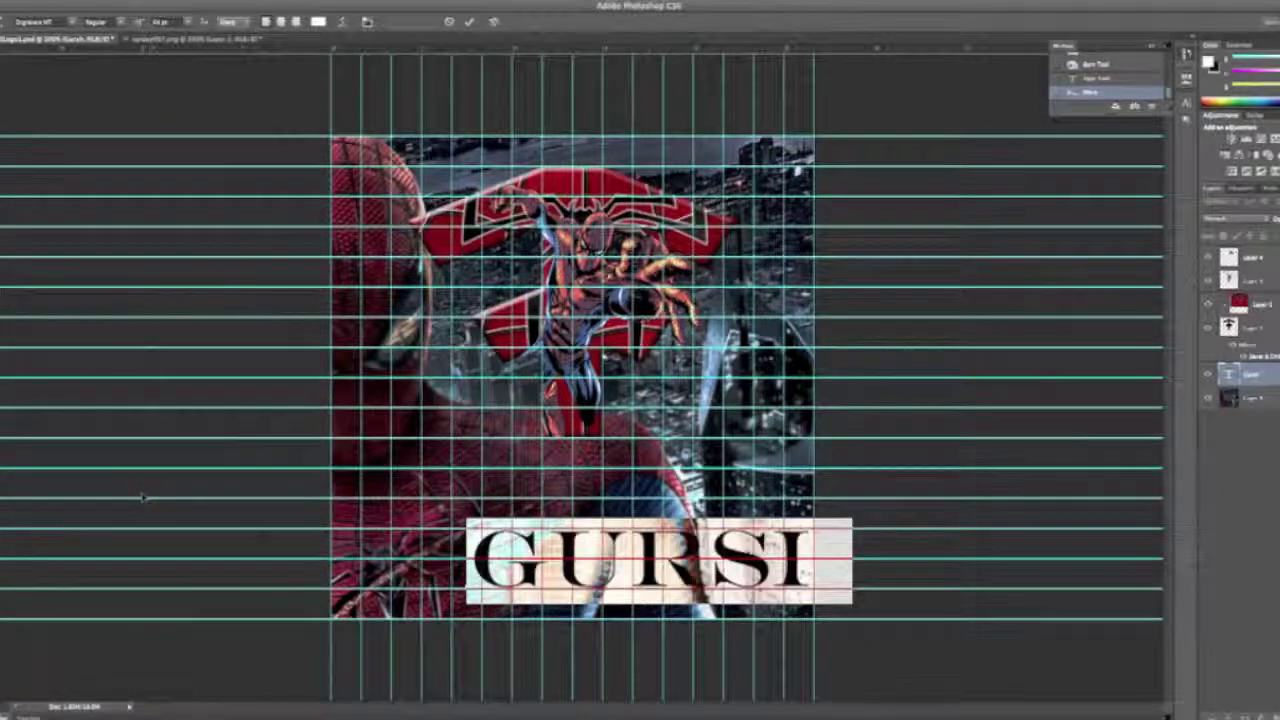
# Change the name text's font to True Lies and shift the text slightly up to center it near the canvas's lower edge.
pyautogui.click(71, 21)
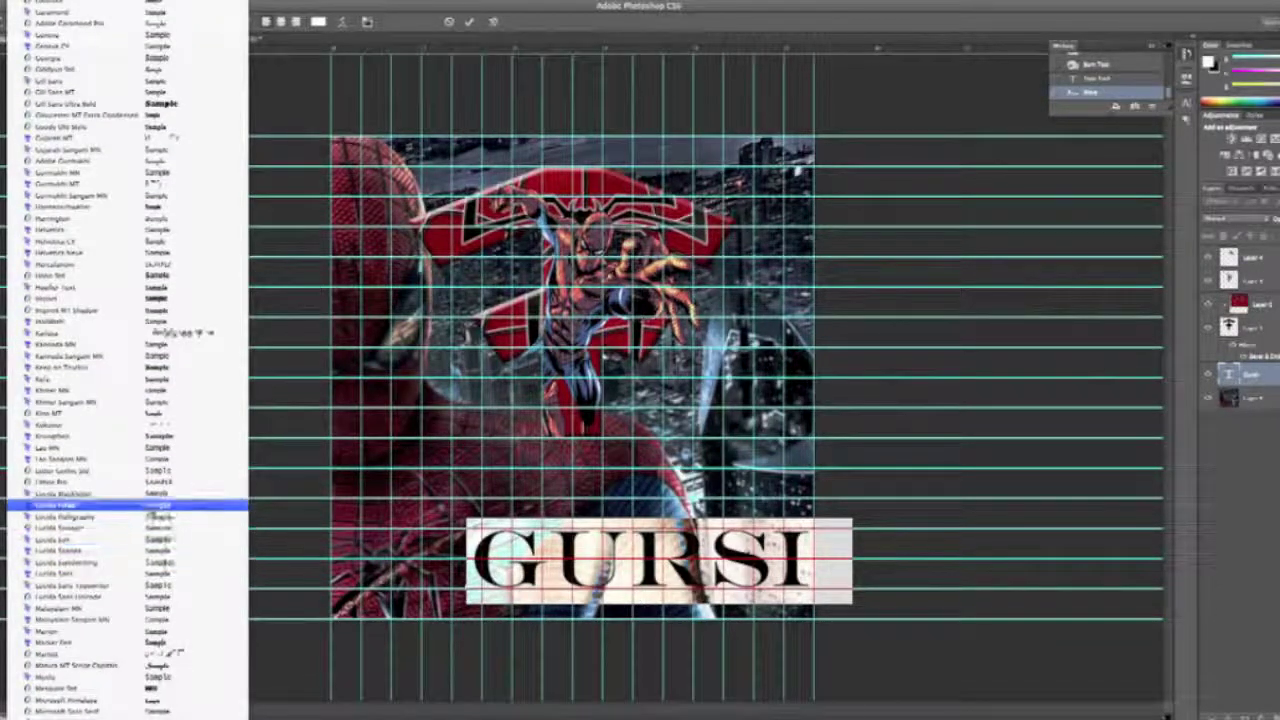
pyautogui.scroll(-5, 160, 517)
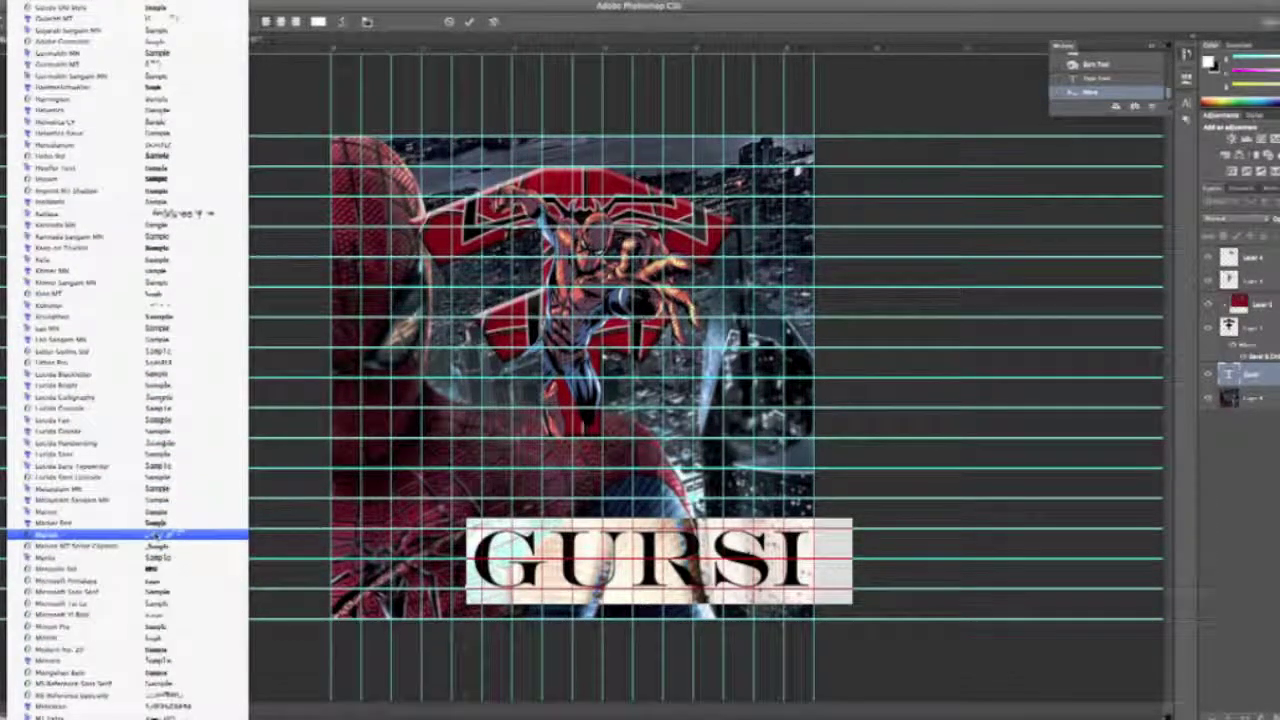
pyautogui.scroll(-5, 157, 537)
pyautogui.scroll(-10, 157, 541)
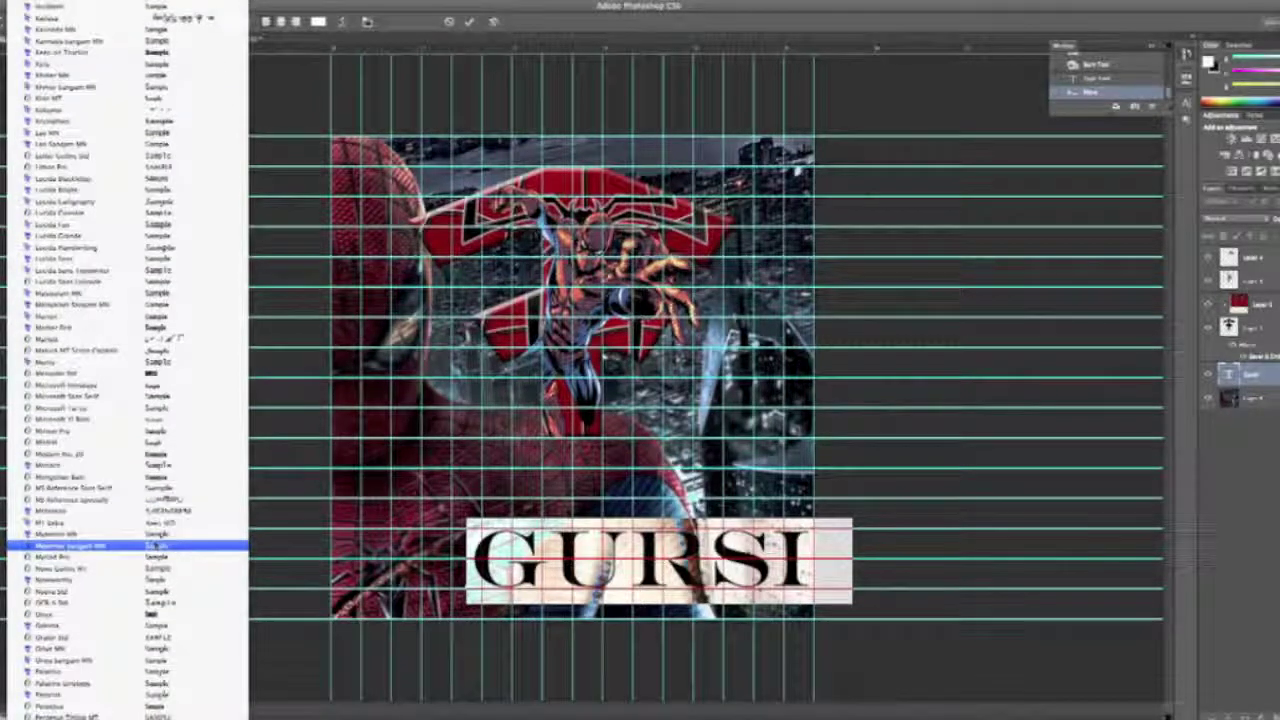
pyautogui.scroll(-15, 157, 548)
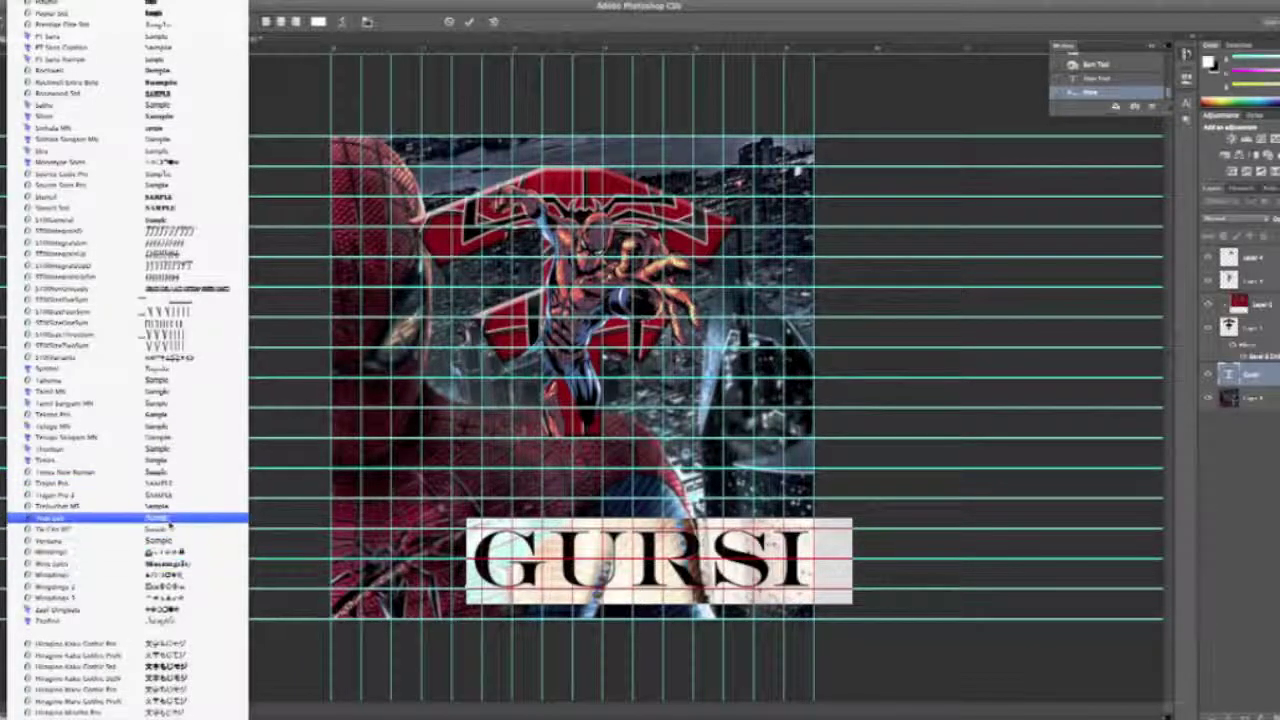
pyautogui.click(170, 520)
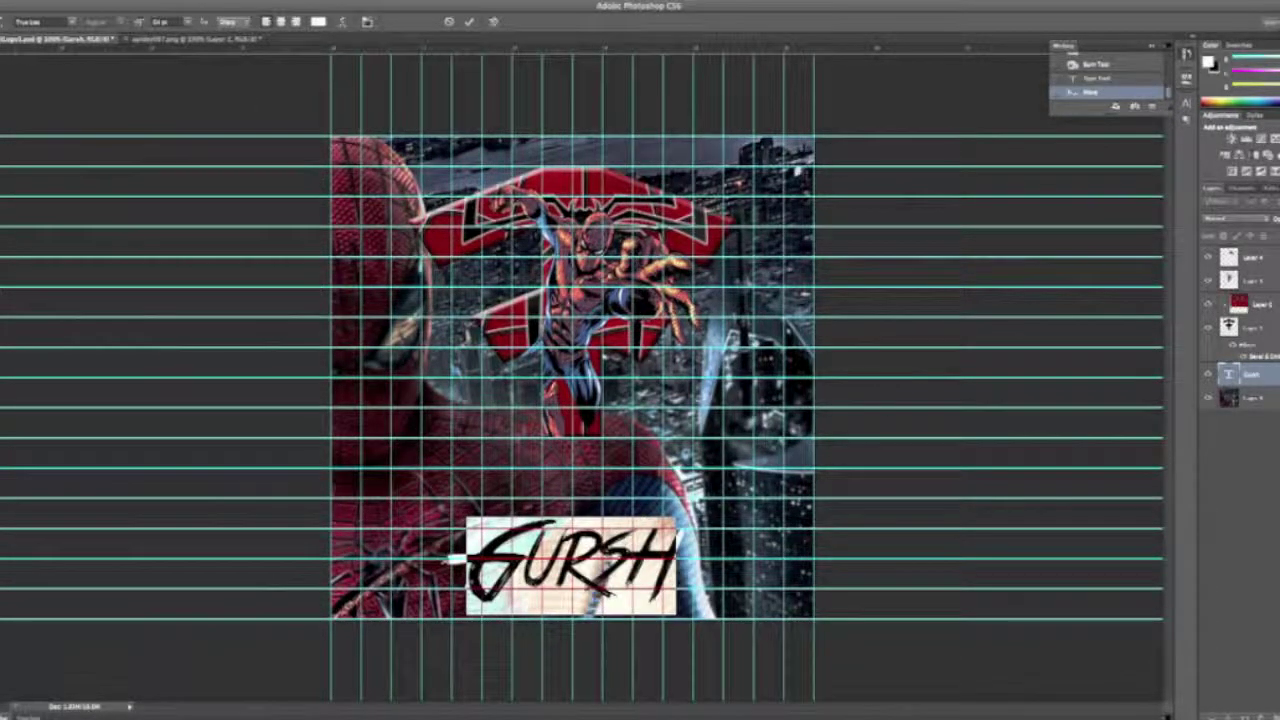
pyautogui.click(2, 62)
pyautogui.moveTo(601, 555); pyautogui.dragTo(610, 540)
# Enlarge the name text to span most of the canvas width and re-center it near the lower edge.
pyautogui.click(2, 283)
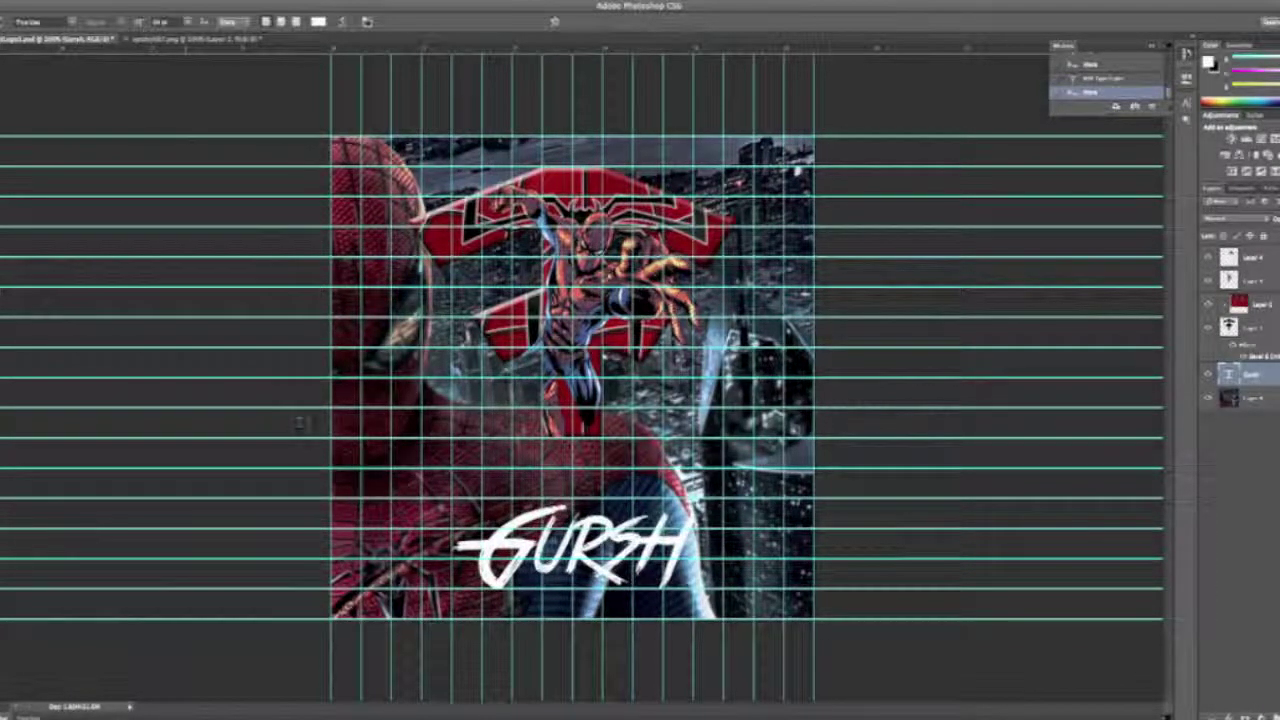
pyautogui.doubleClick(566, 550)
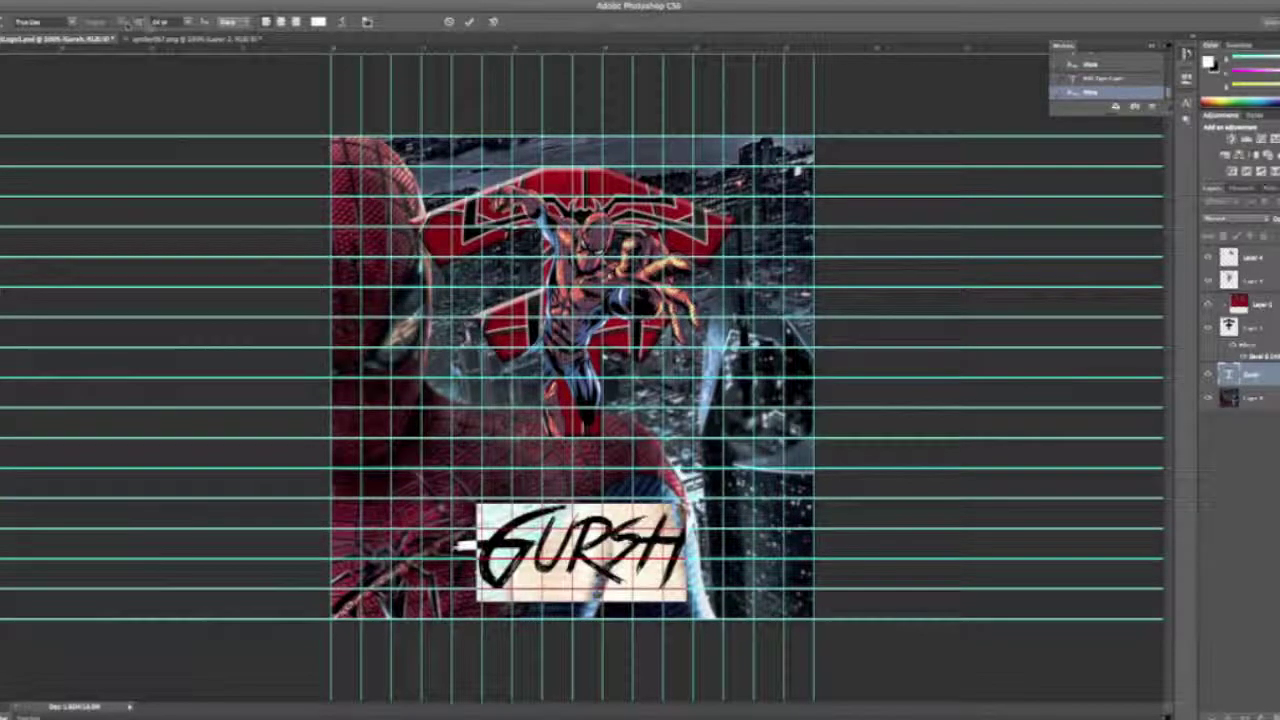
pyautogui.moveTo(141, 24); pyautogui.dragTo(156, 20)
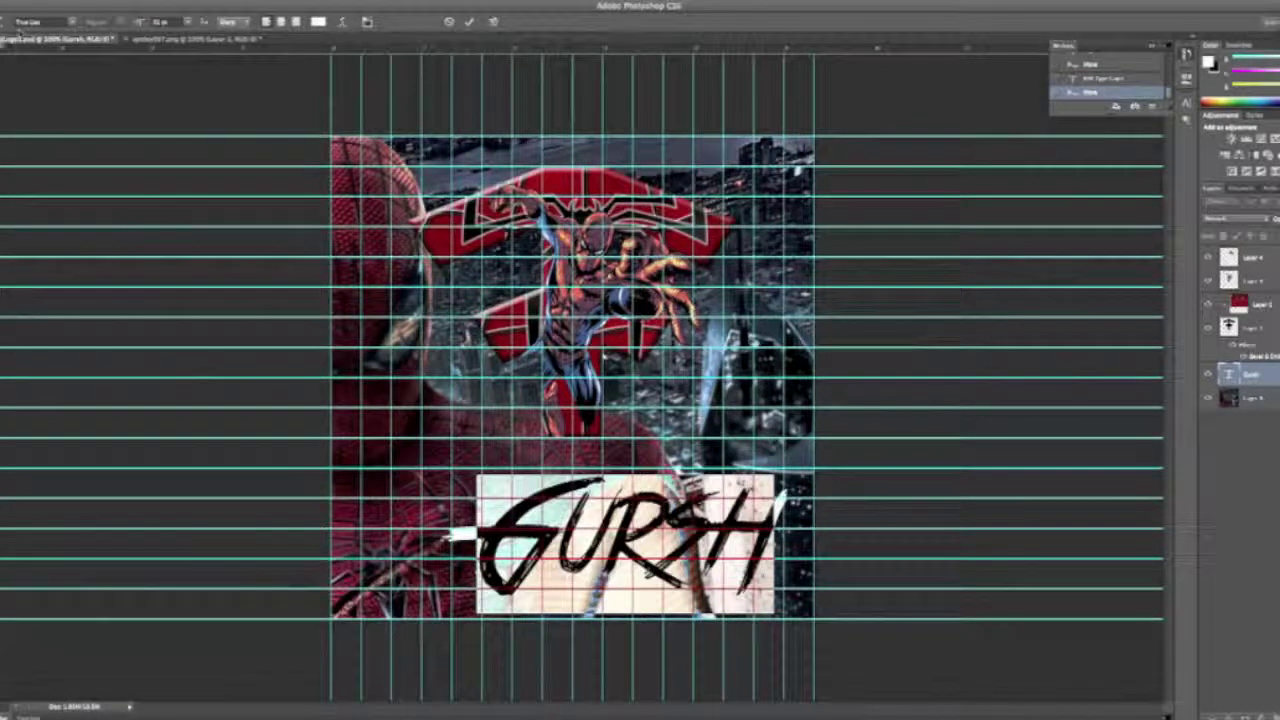
pyautogui.click(2, 54)
pyautogui.moveTo(650, 490); pyautogui.dragTo(604, 494)
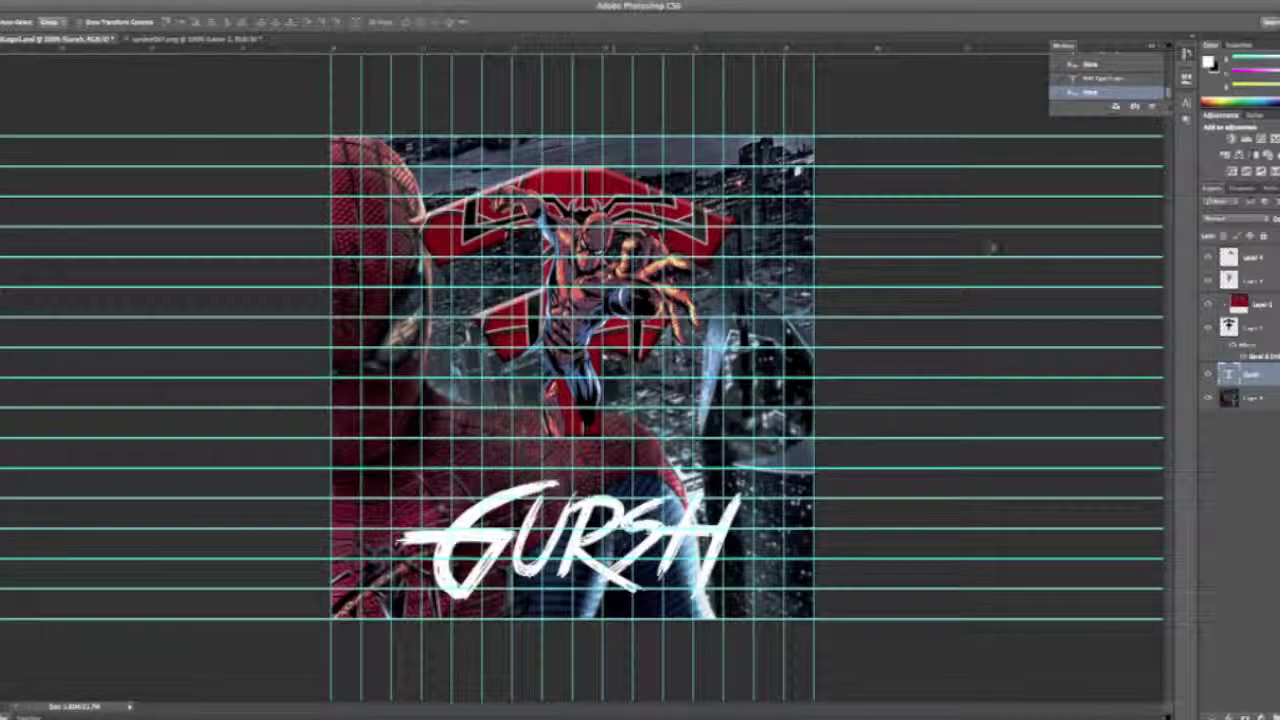
# Duplicate the red web texture layer and place the copy directly above the name text layer.
pyautogui.click(1250, 302)
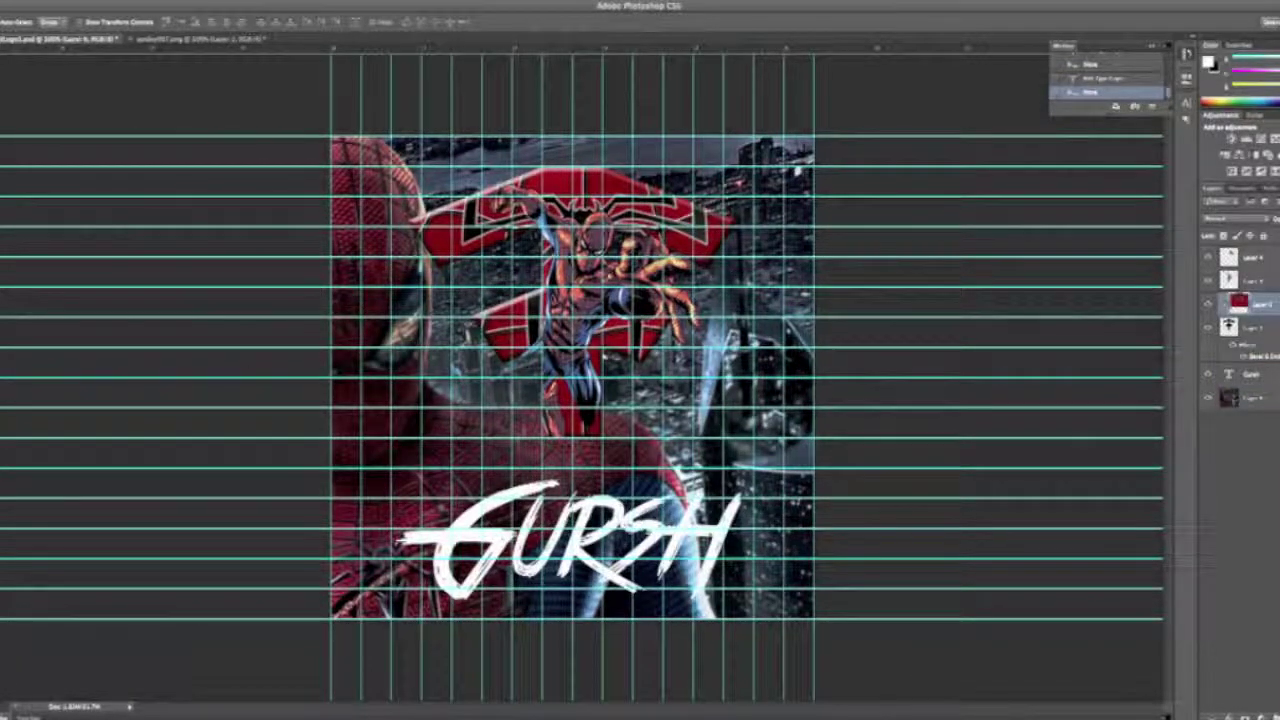
pyautogui.rightClick(1250, 302)
pyautogui.click(1160, 342)
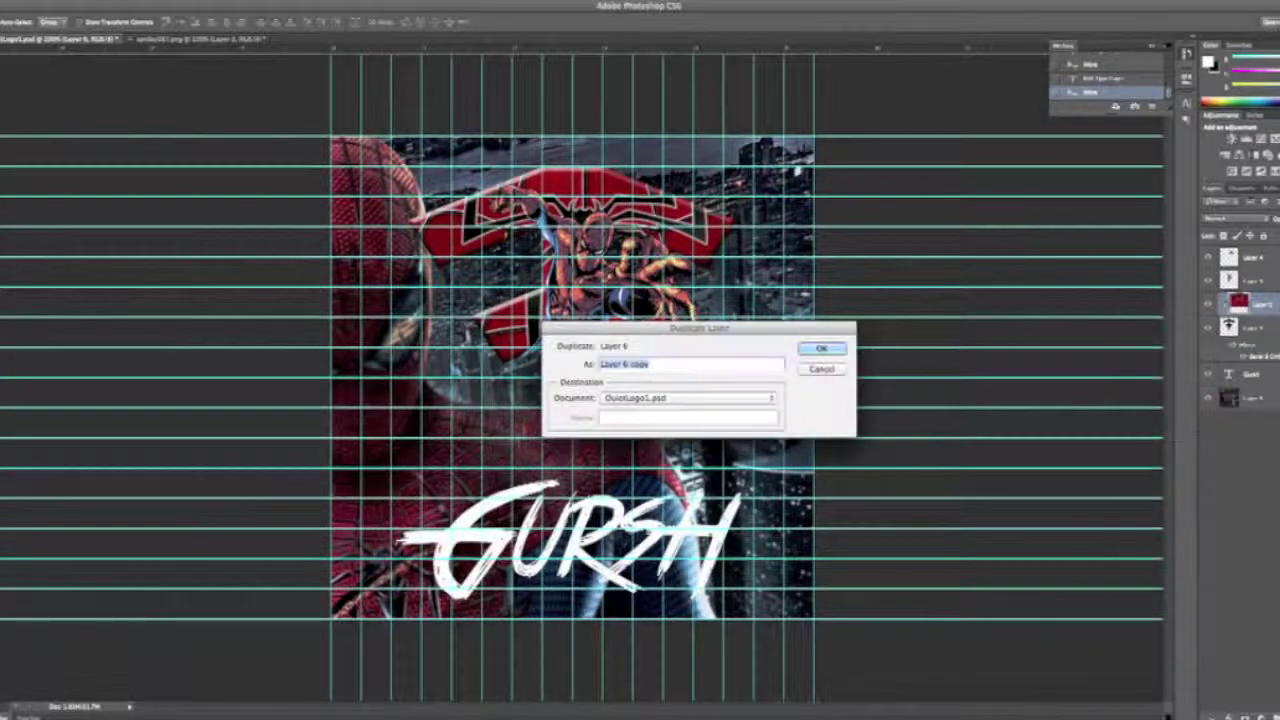
pyautogui.click(826, 352)
pyautogui.moveTo(1276, 338); pyautogui.dragTo(1274, 376)
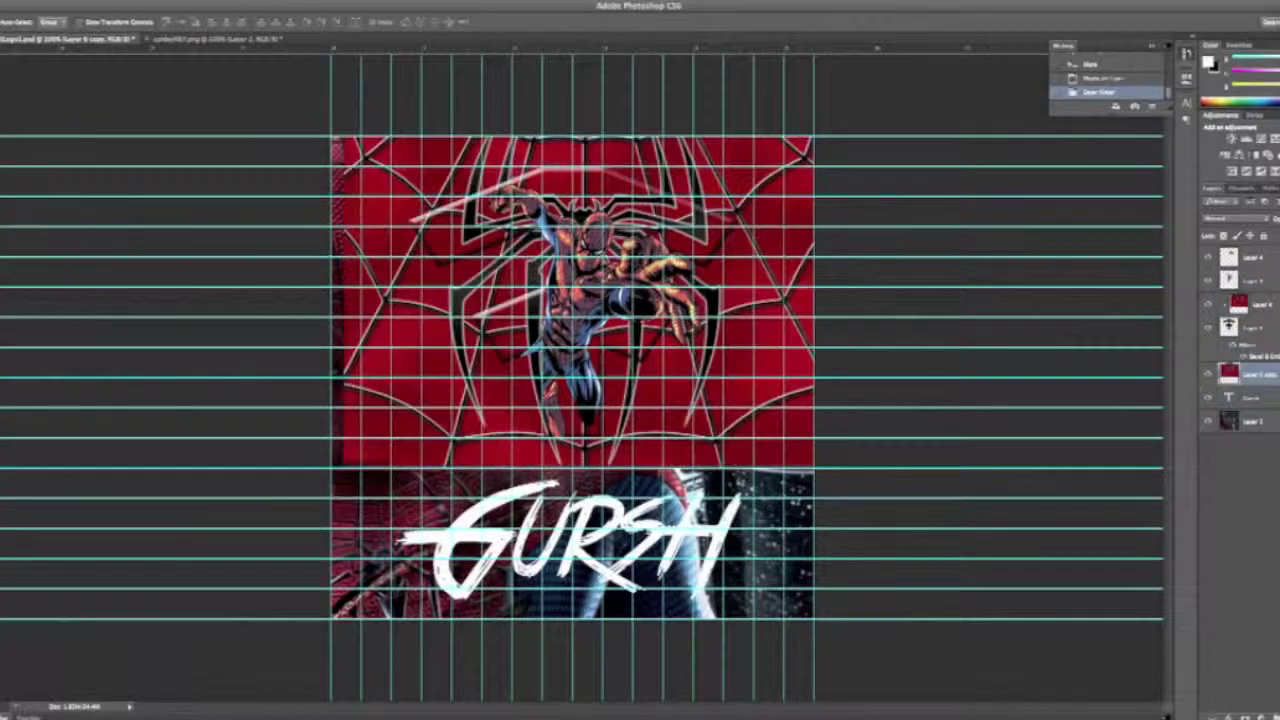
# Move the copied web texture over the name text, clip it to the text layer and adjust its position inside the letters.
pyautogui.moveTo(742, 305); pyautogui.dragTo(742, 495)
pyautogui.rightClick(1240, 374)
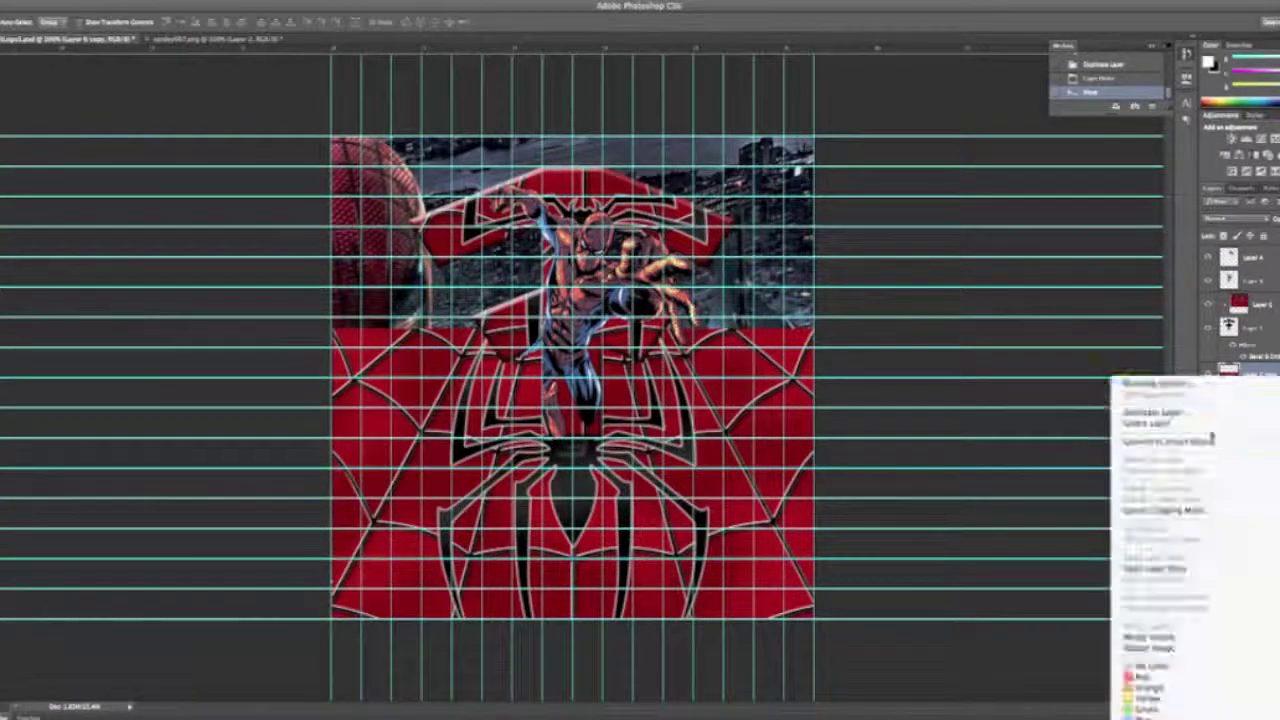
pyautogui.click(1170, 512)
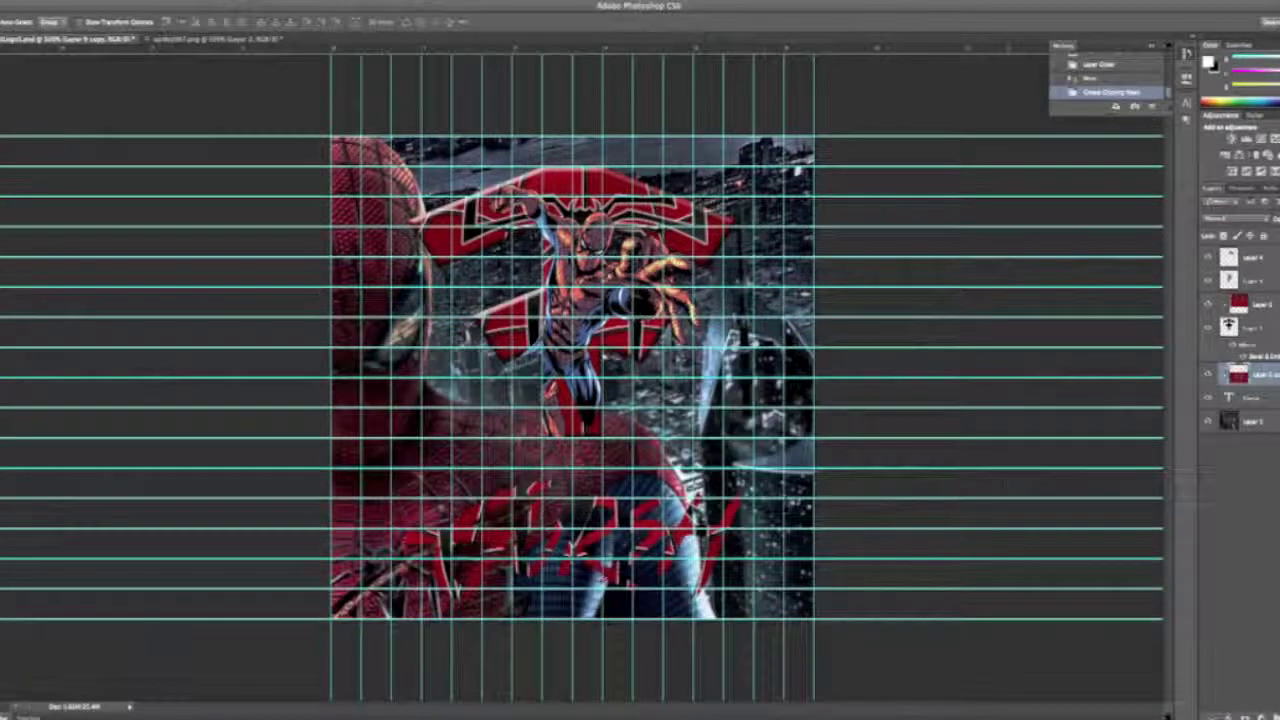
pyautogui.moveTo(712, 480); pyautogui.dragTo(675, 380)
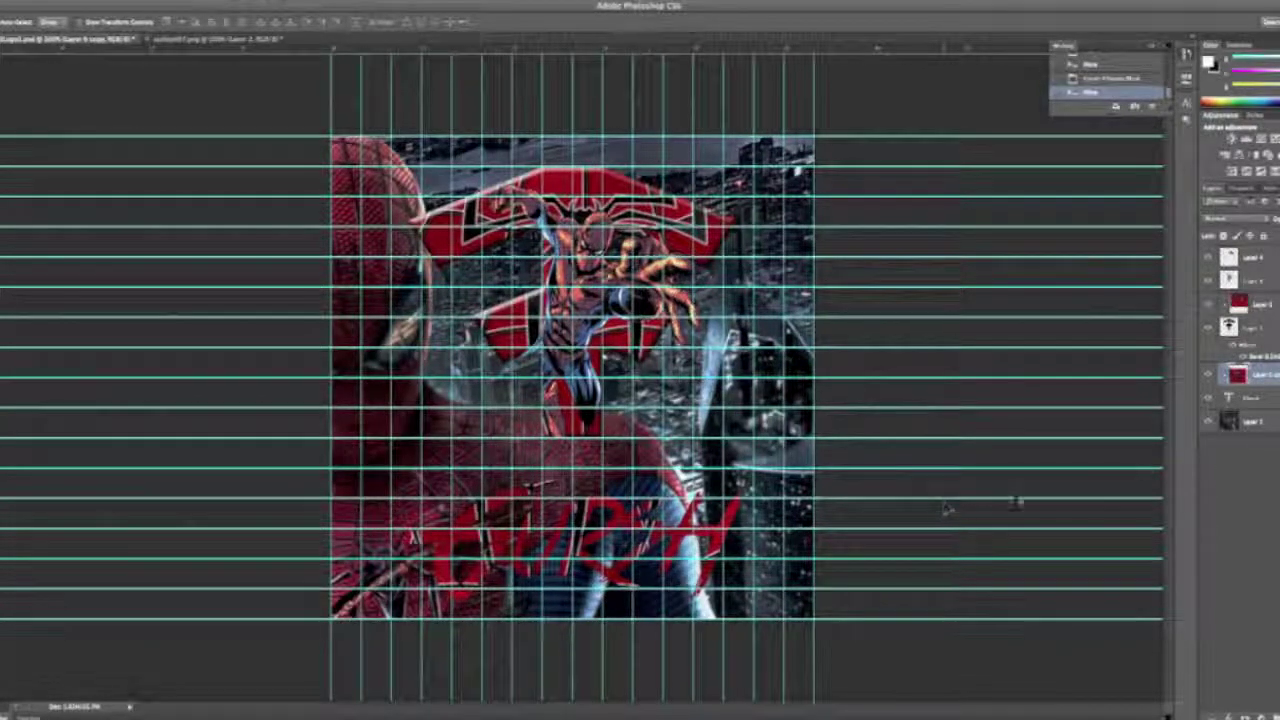
# Add a white Outer Glow at full opacity to the name text layer.
pyautogui.doubleClick(1275, 398)
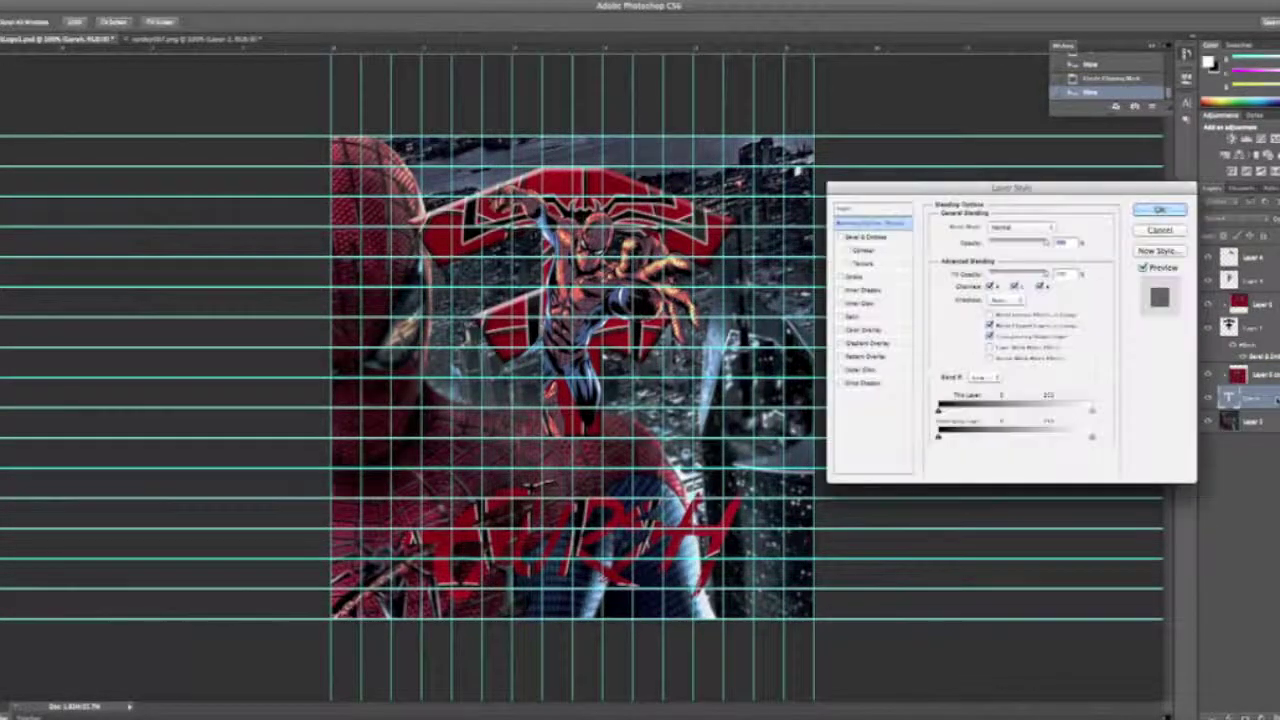
pyautogui.click(842, 370)
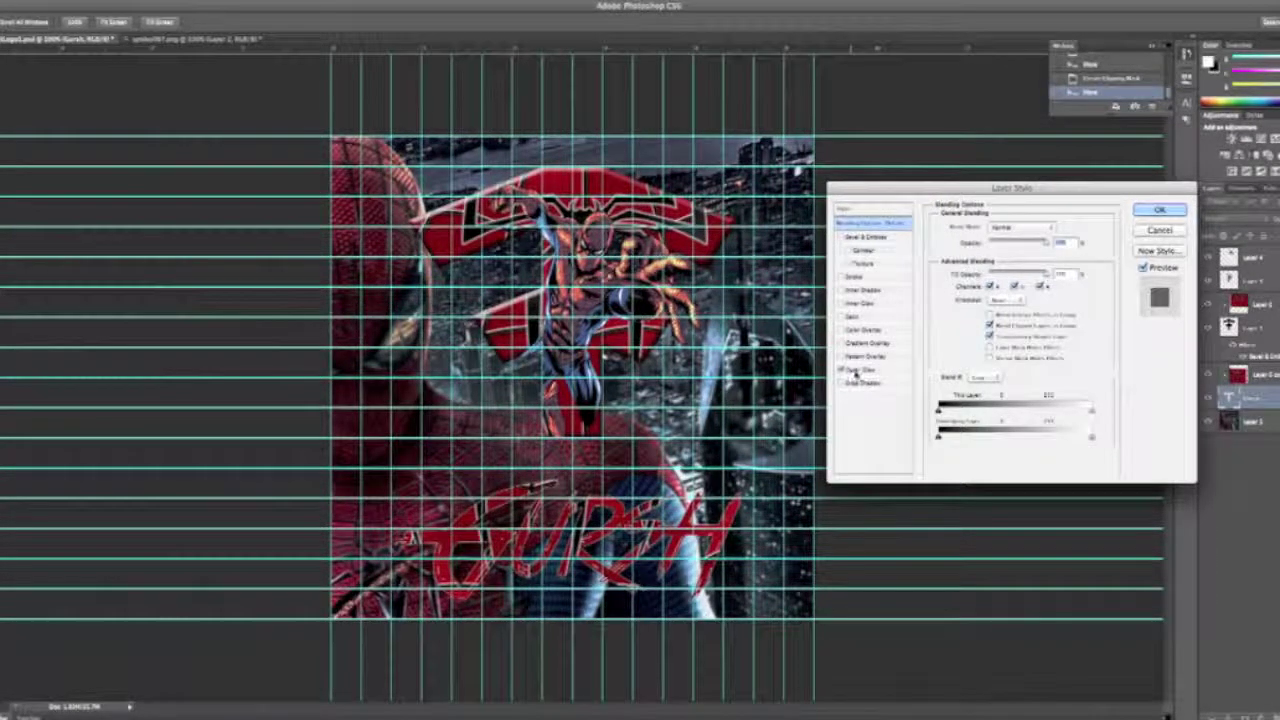
pyautogui.click(858, 370)
pyautogui.click(963, 273)
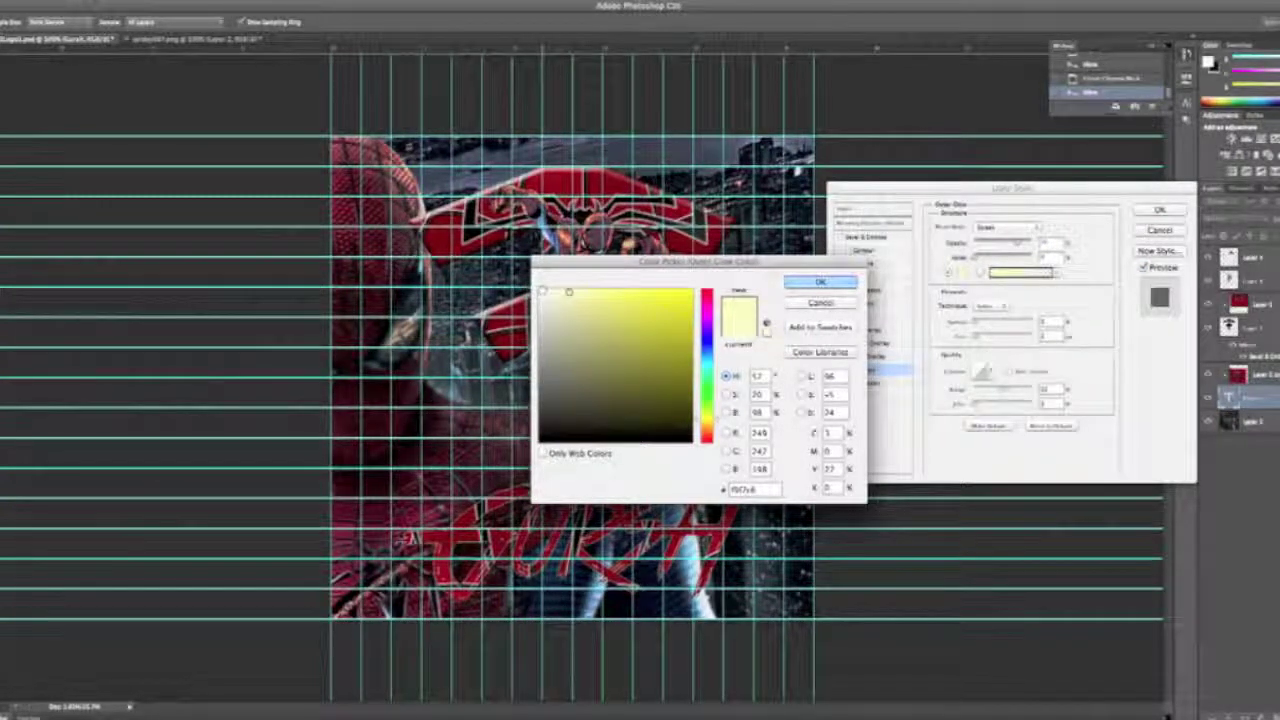
pyautogui.click(541, 292)
pyautogui.click(821, 283)
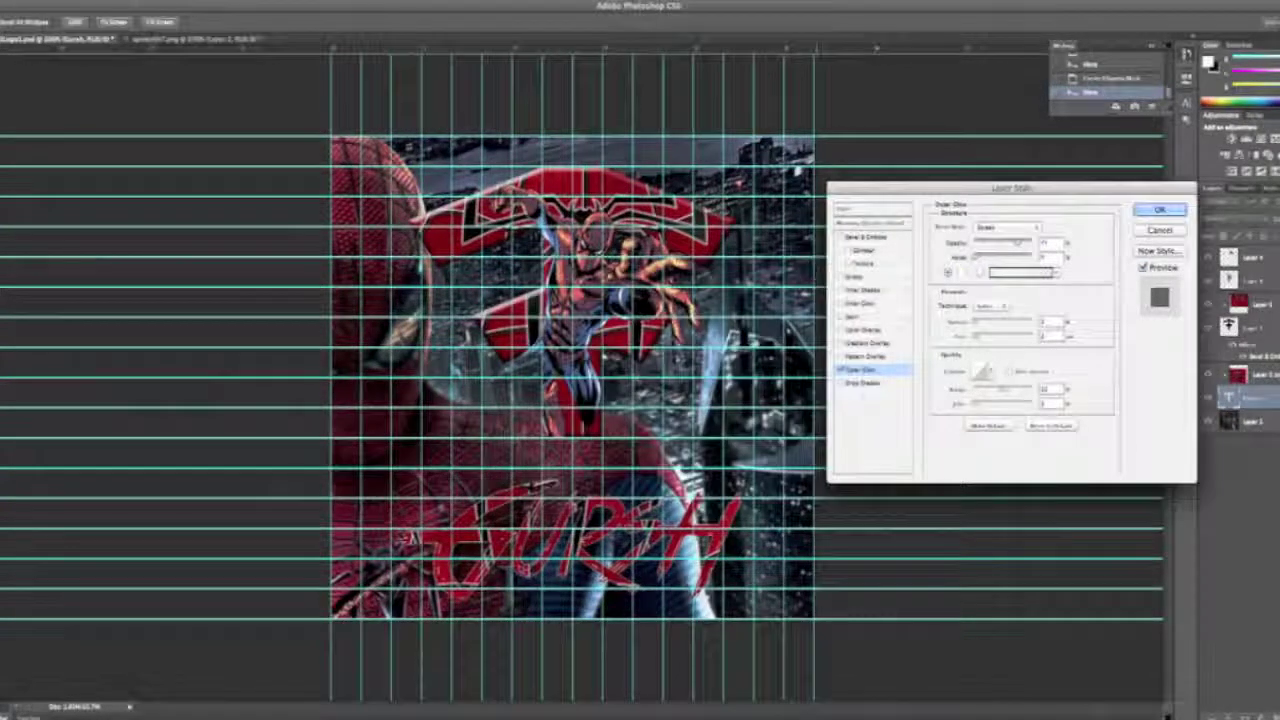
pyautogui.moveTo(1019, 246); pyautogui.dragTo(1046, 250)
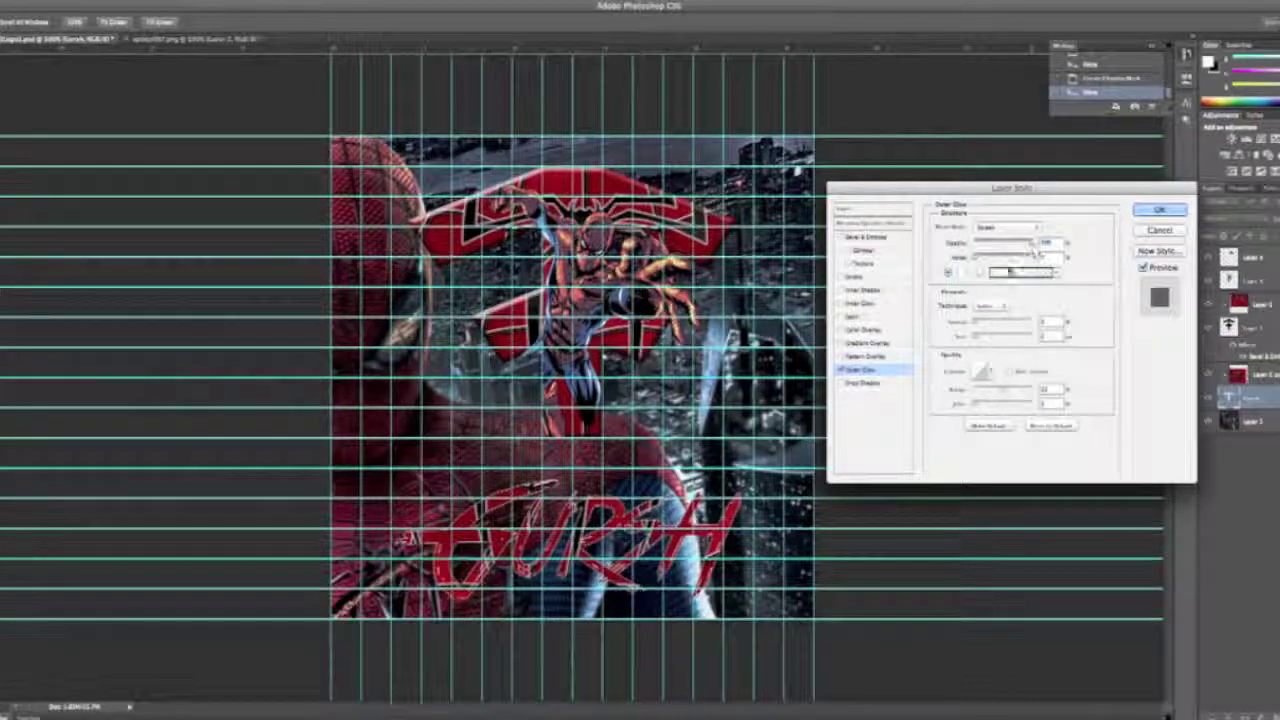
# Add a Drop Shadow and an Inner Bevel with maximum depth to the name text, and apply the layer style.
pyautogui.click(862, 383)
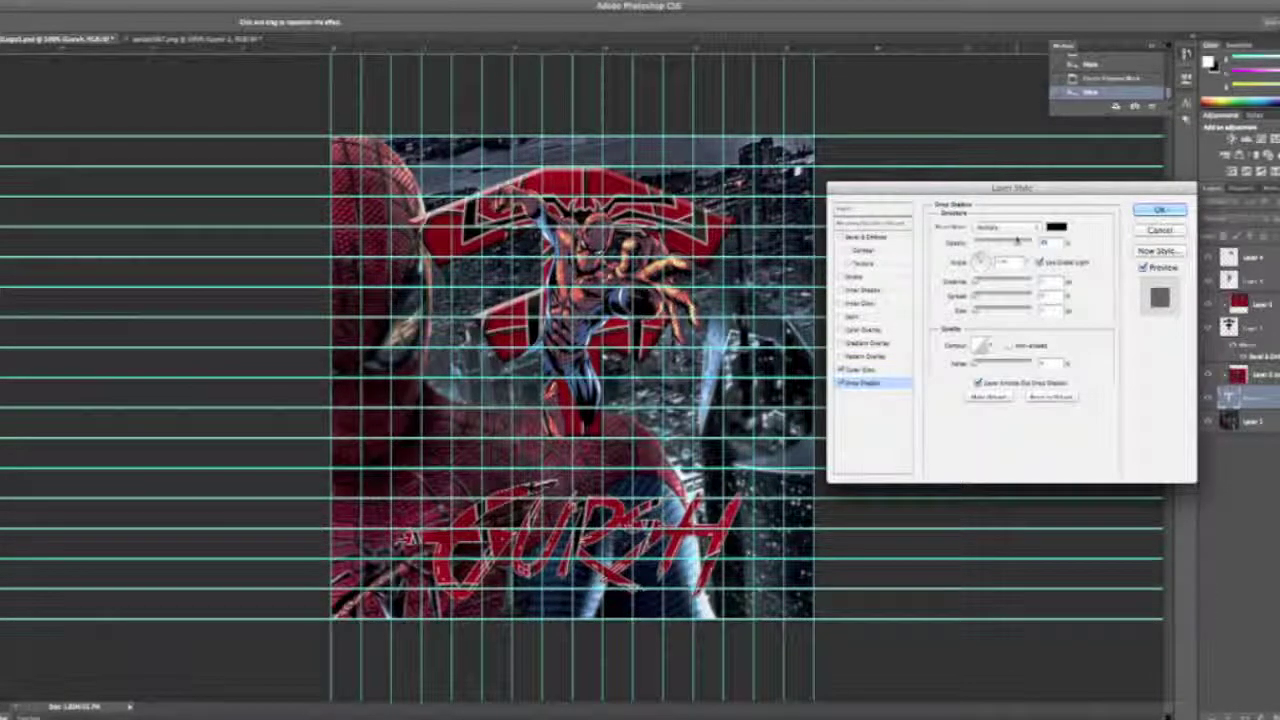
pyautogui.click(842, 237)
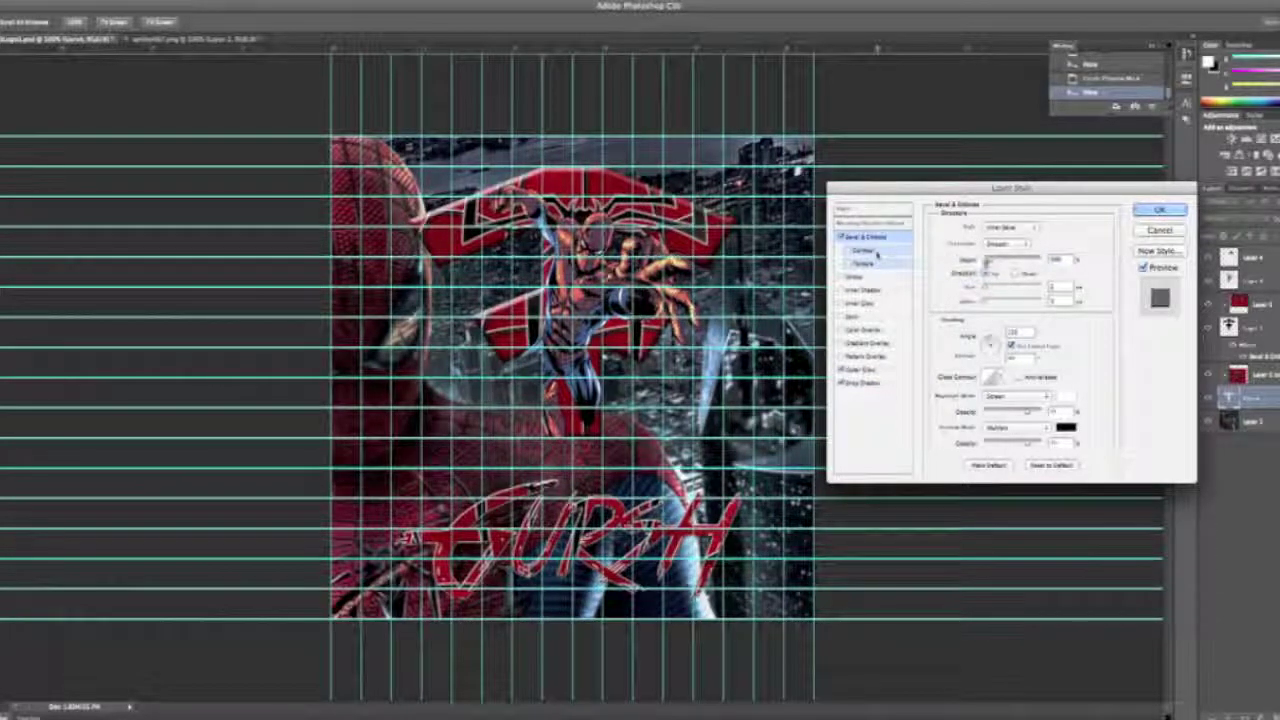
pyautogui.moveTo(988, 260); pyautogui.dragTo(1042, 265)
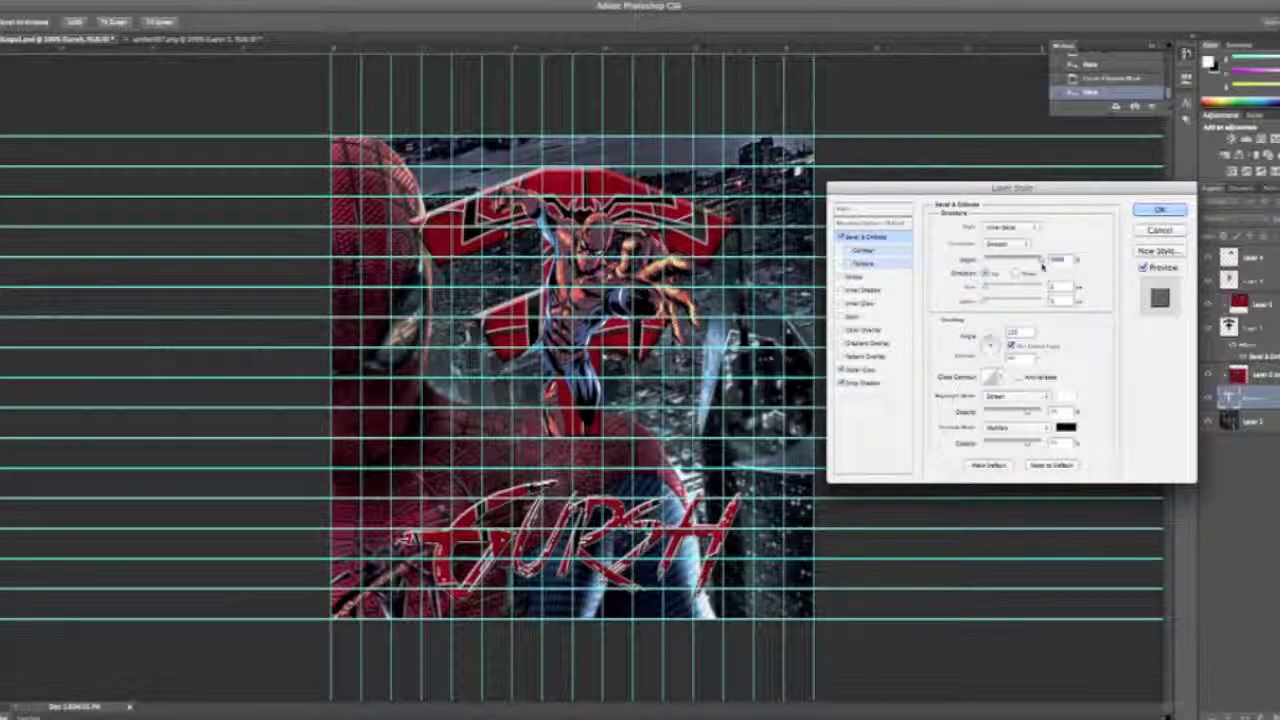
pyautogui.click(1159, 210)
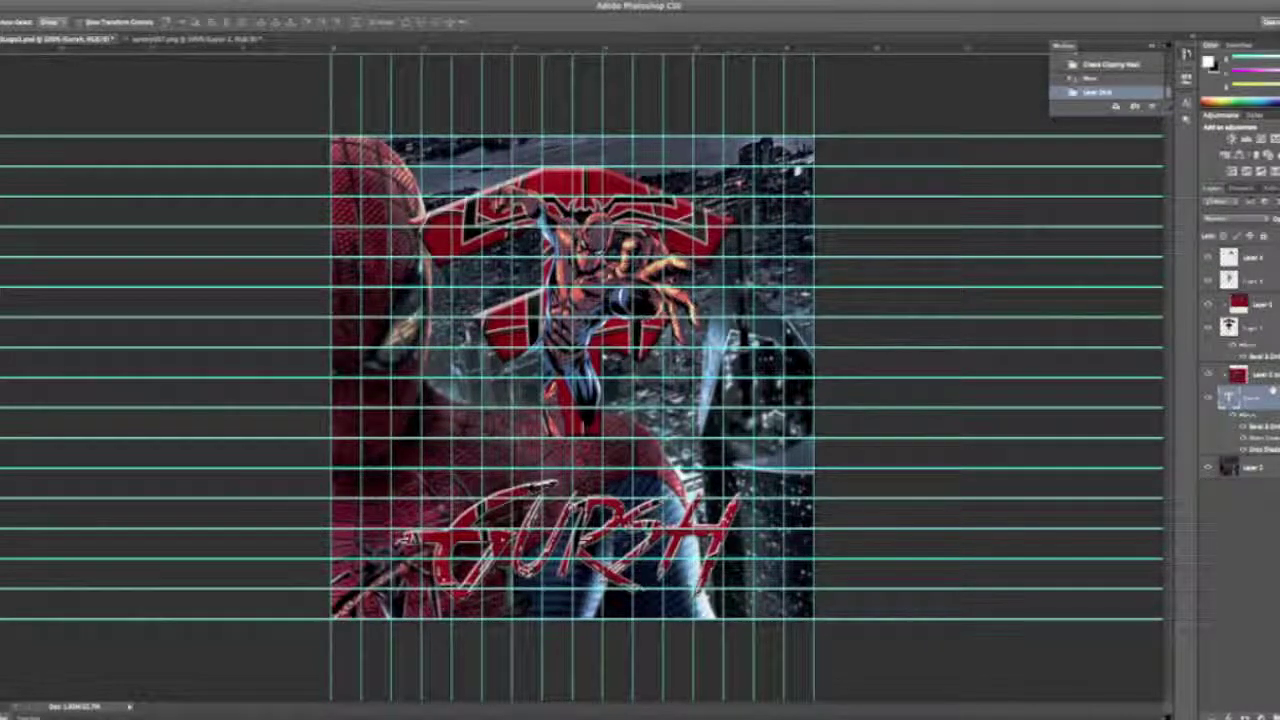
# Add a white Outer Glow at full opacity to the symbol's layer and apply the layer style.
pyautogui.doubleClick(1273, 329)
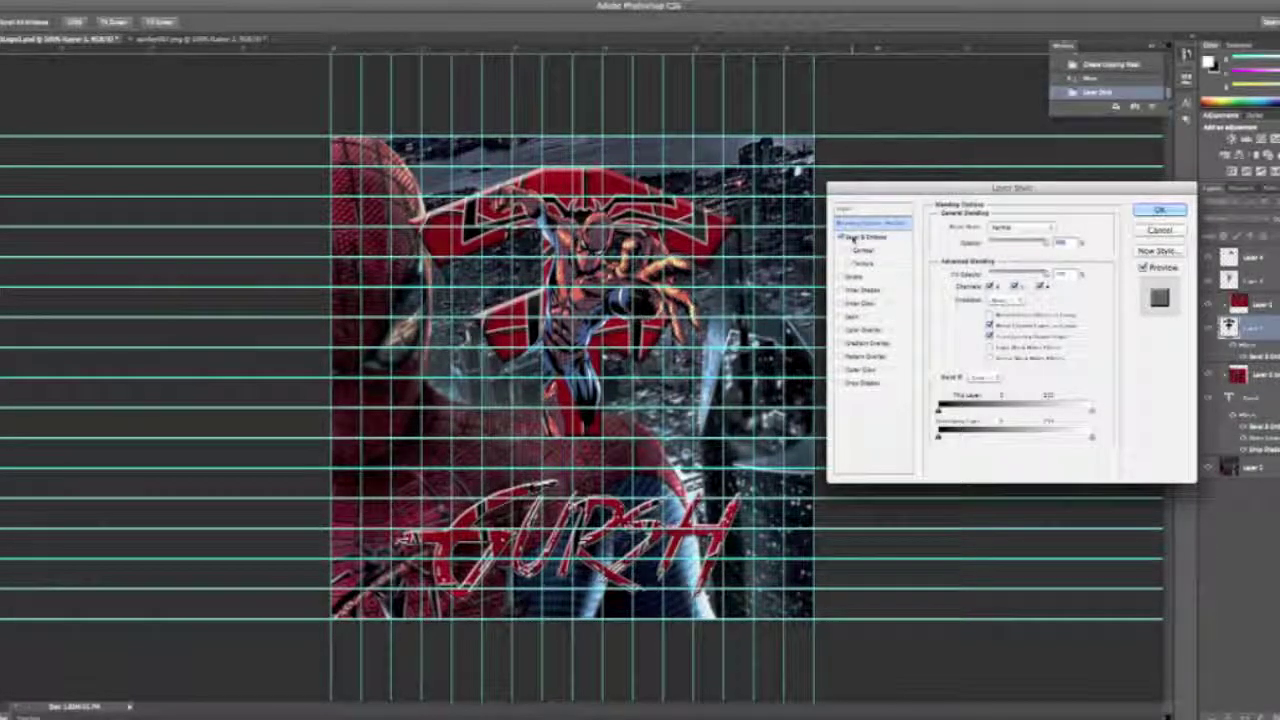
pyautogui.click(866, 370)
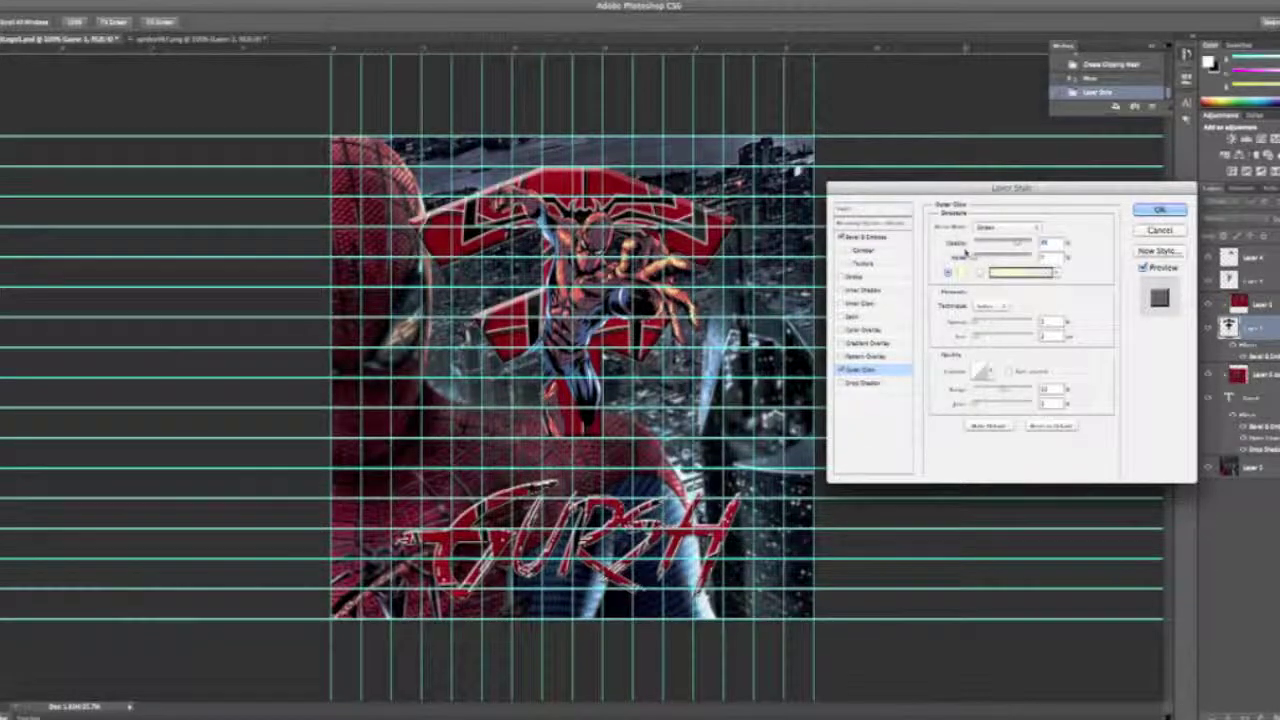
pyautogui.click(960, 273)
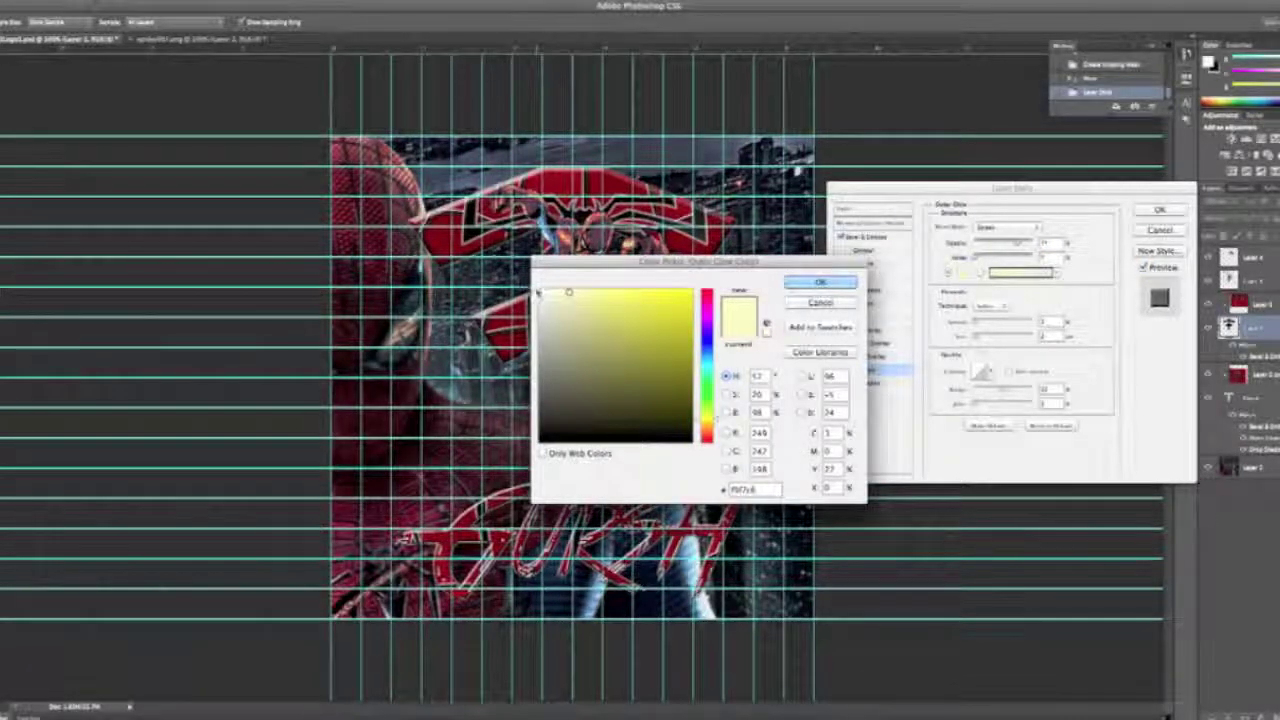
pyautogui.click(539, 291)
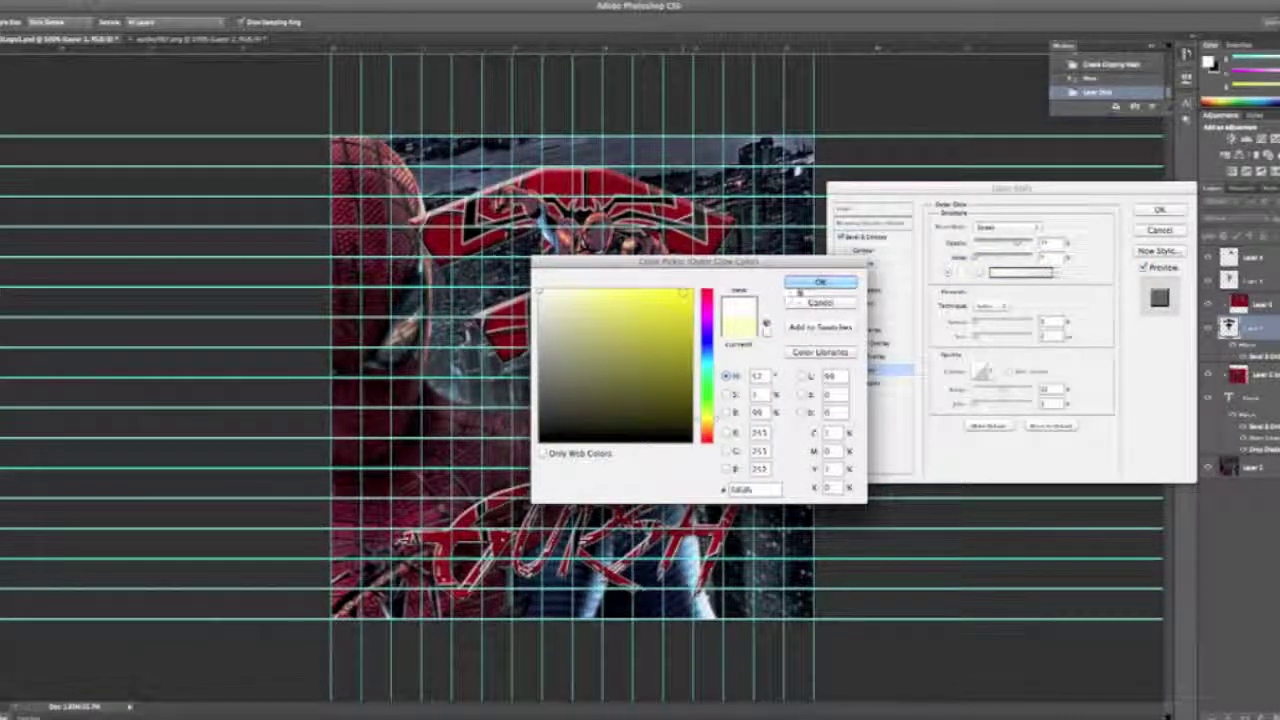
pyautogui.click(801, 285)
pyautogui.moveTo(1022, 246); pyautogui.dragTo(1034, 244)
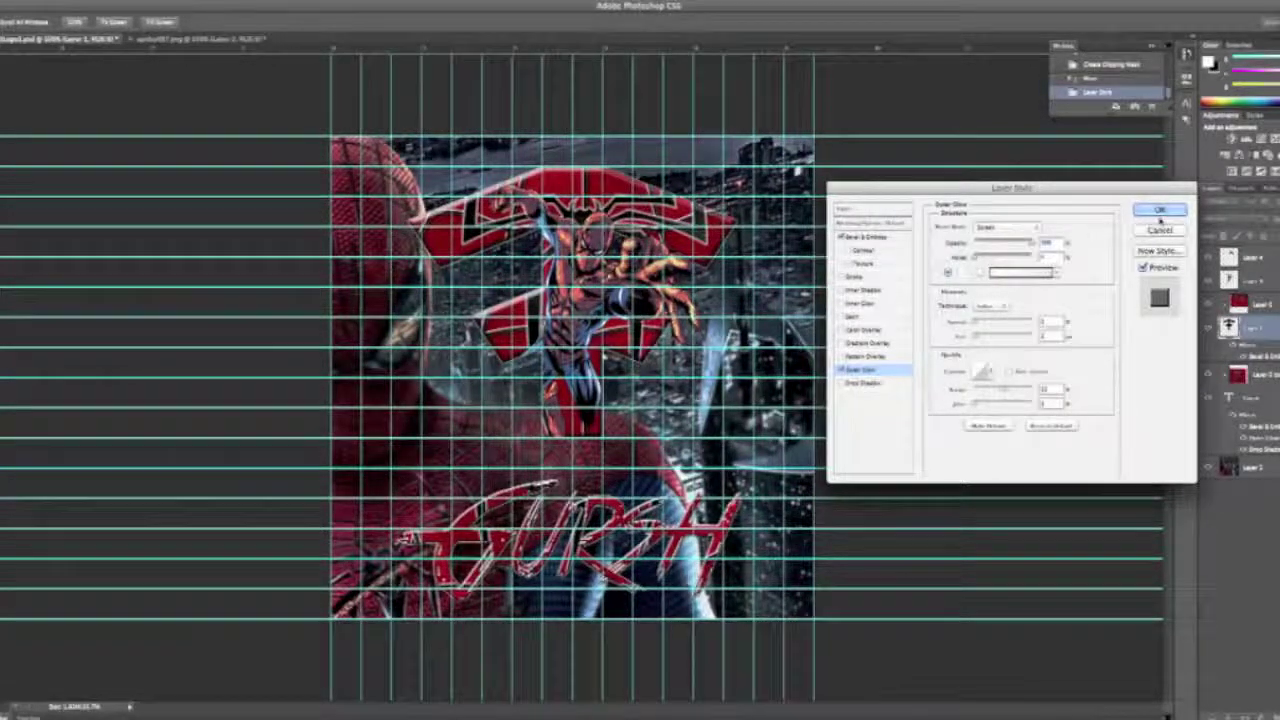
pyautogui.click(1159, 211)
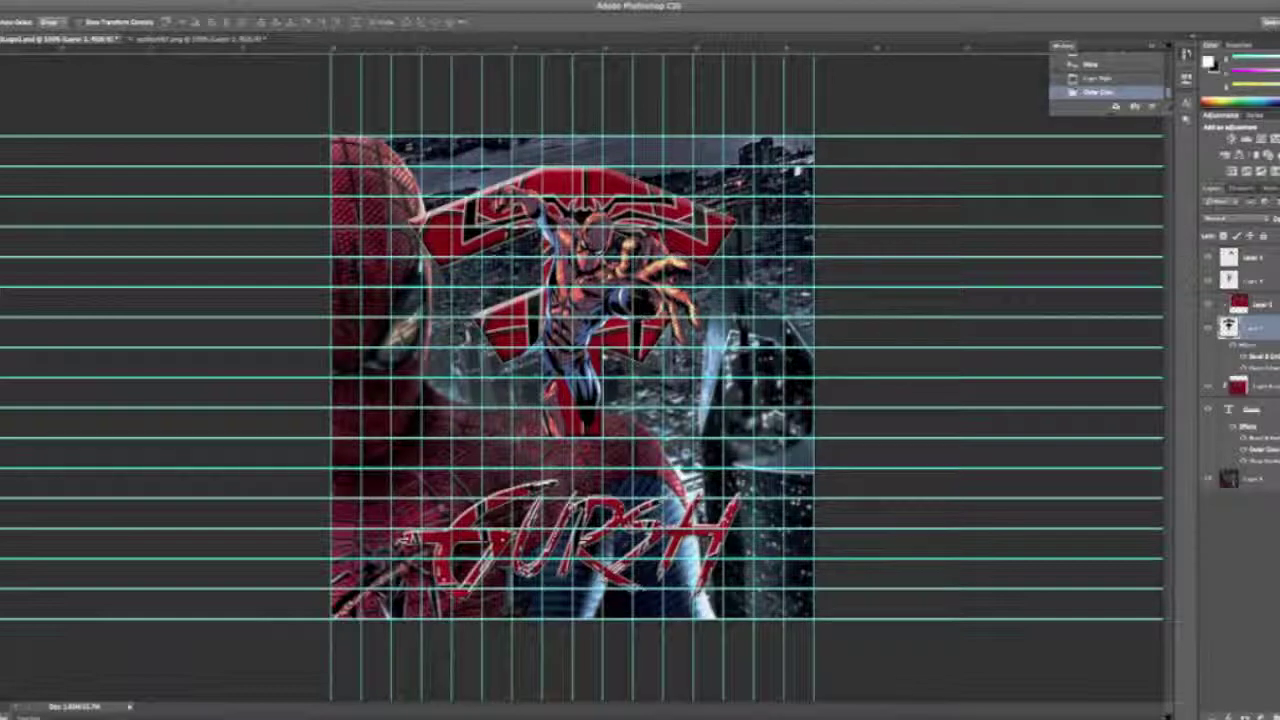
pyautogui.click(22, 1)
pyautogui.click(52, 155)
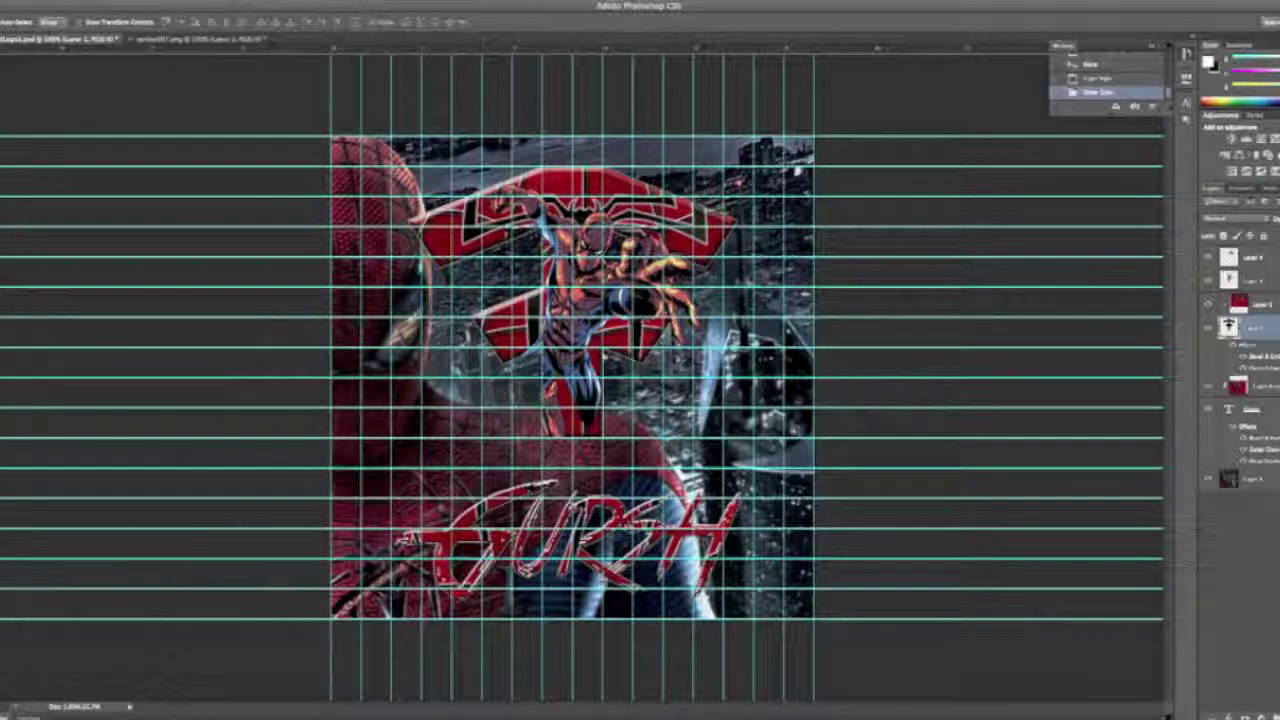